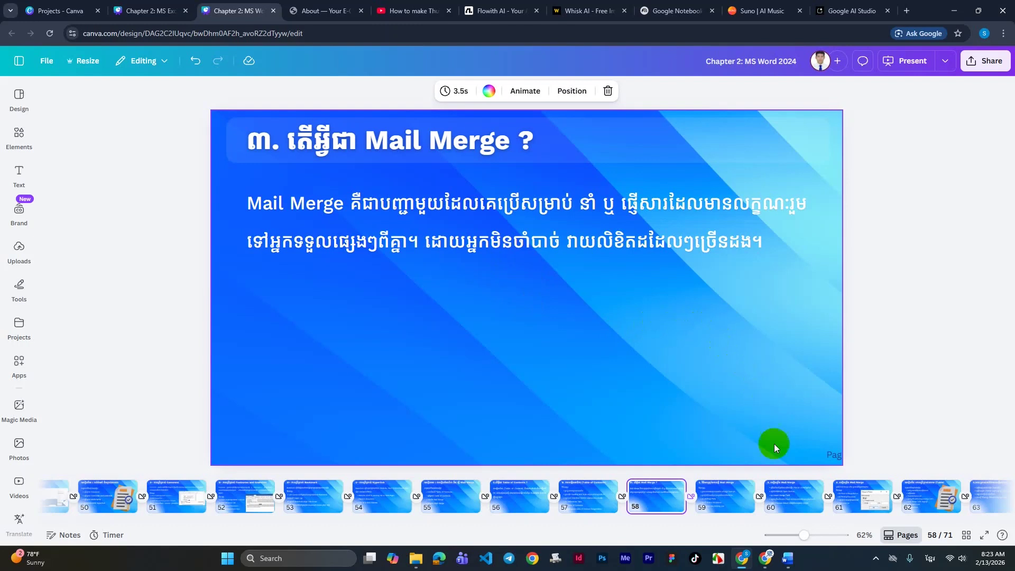
Step: Clear the browser and Word windows away and close the File Explorer window to reach the desktop
click(788, 558)
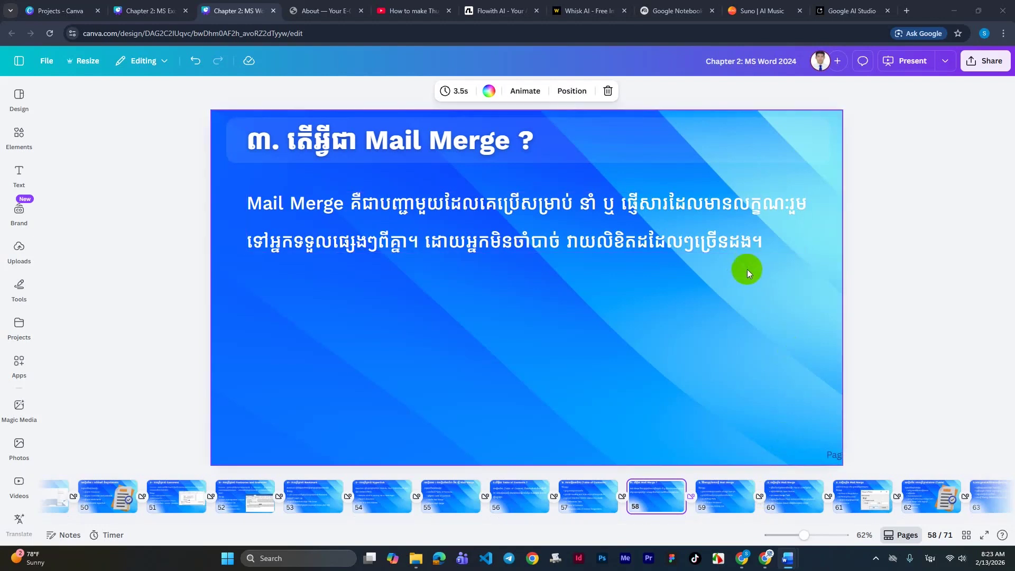
click(950, 9)
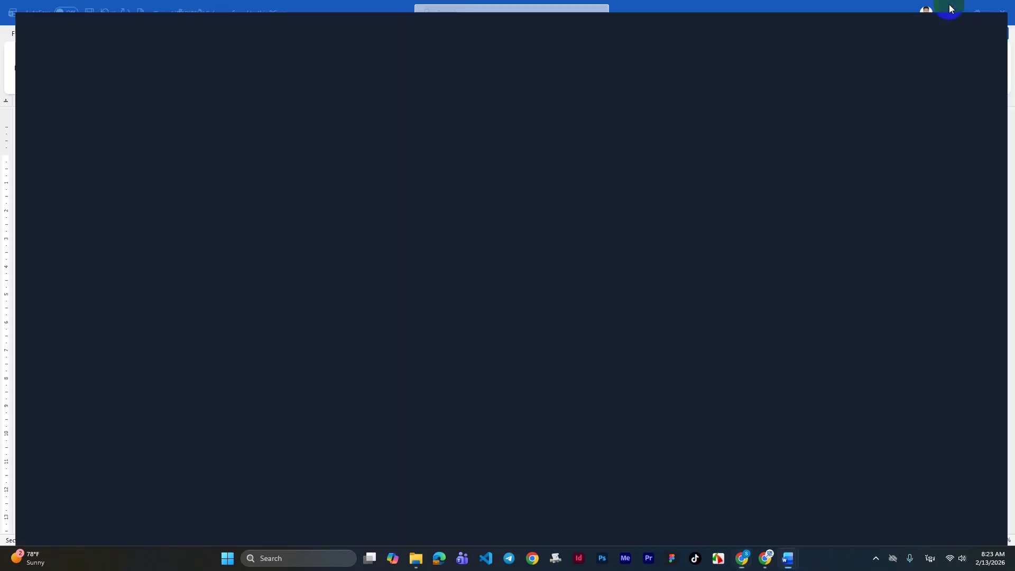
click(954, 8)
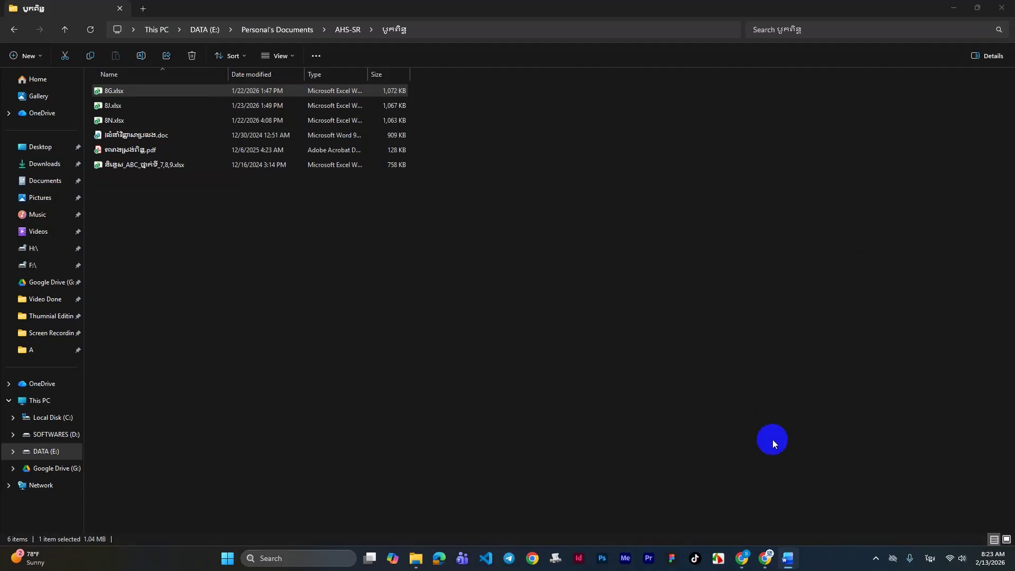
click(1001, 8)
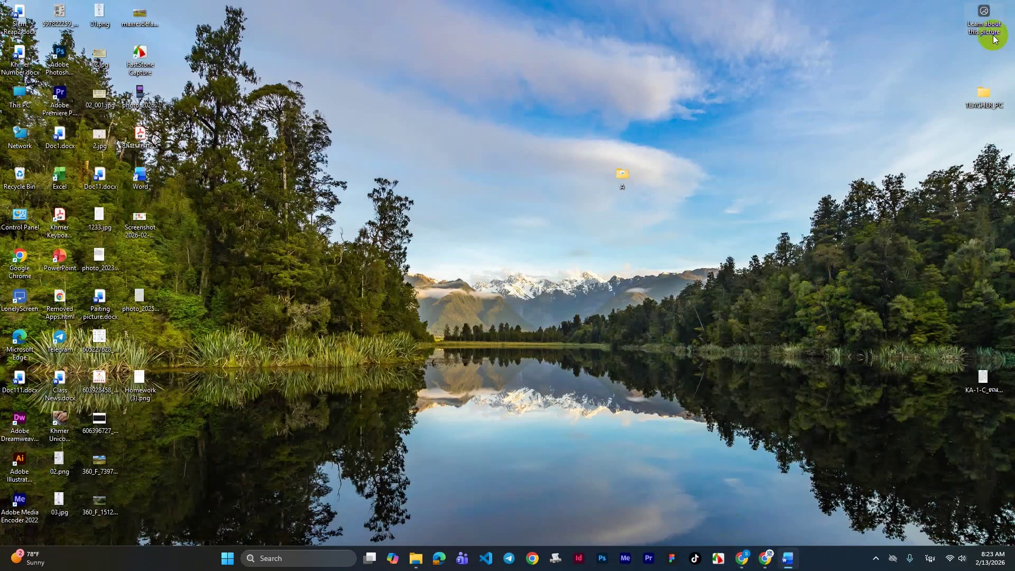
Step: Close the open invitation letter in Word, saving its changes in folder A on the Desktop
click(787, 561)
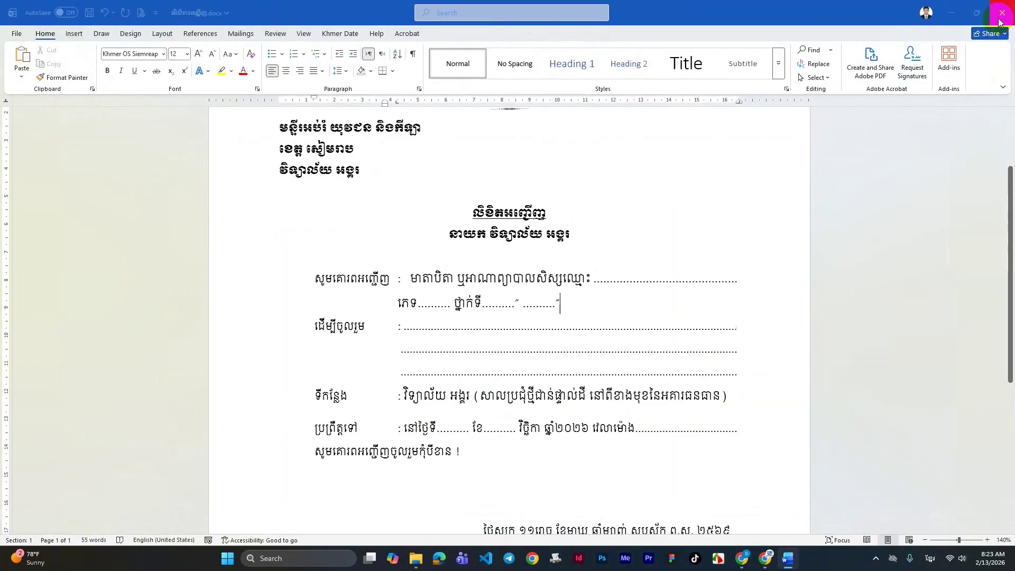
click(1001, 16)
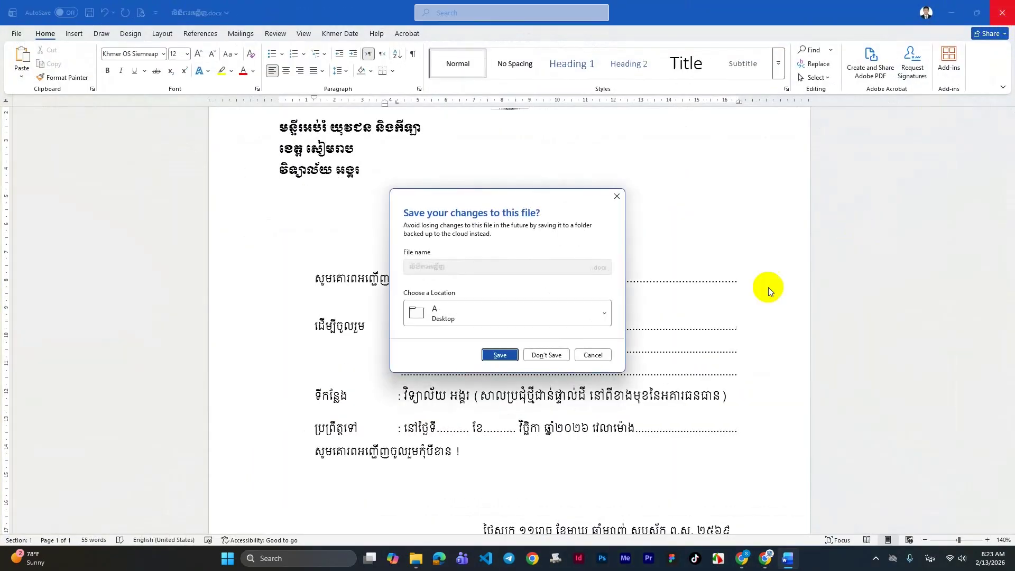
click(514, 355)
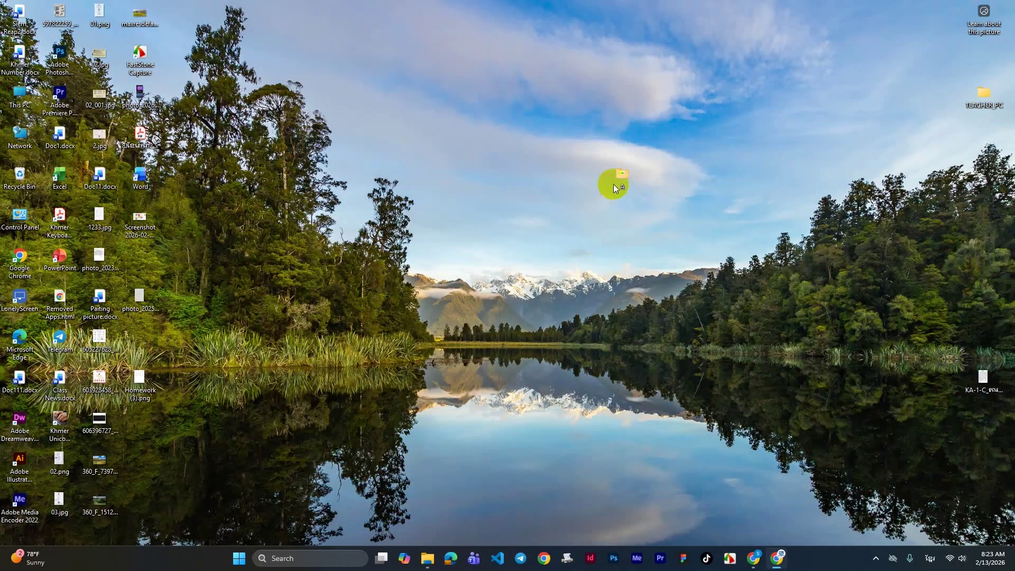
Step: Open the invitation letter លិខិតអញ្ជើញ.docx from the desktop folder A and review its blank fields through to the signature block
double_click(620, 181)
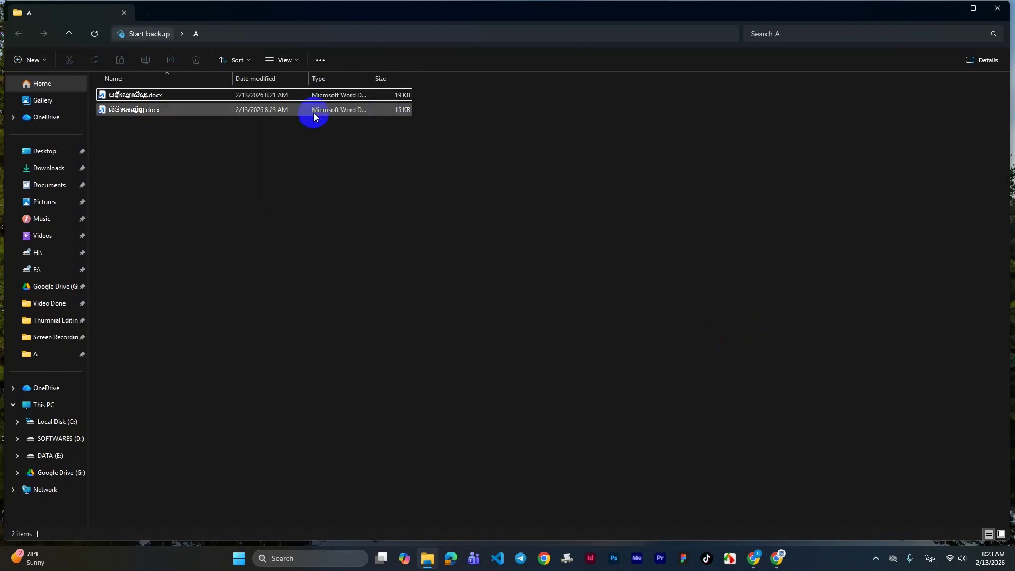
click(974, 7)
click(141, 105)
click(136, 92)
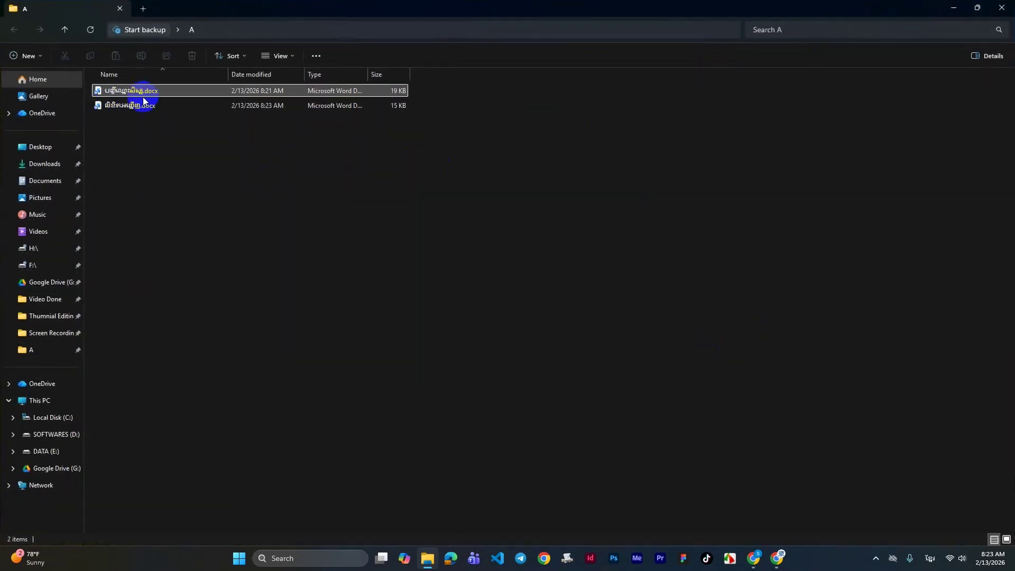
click(138, 104)
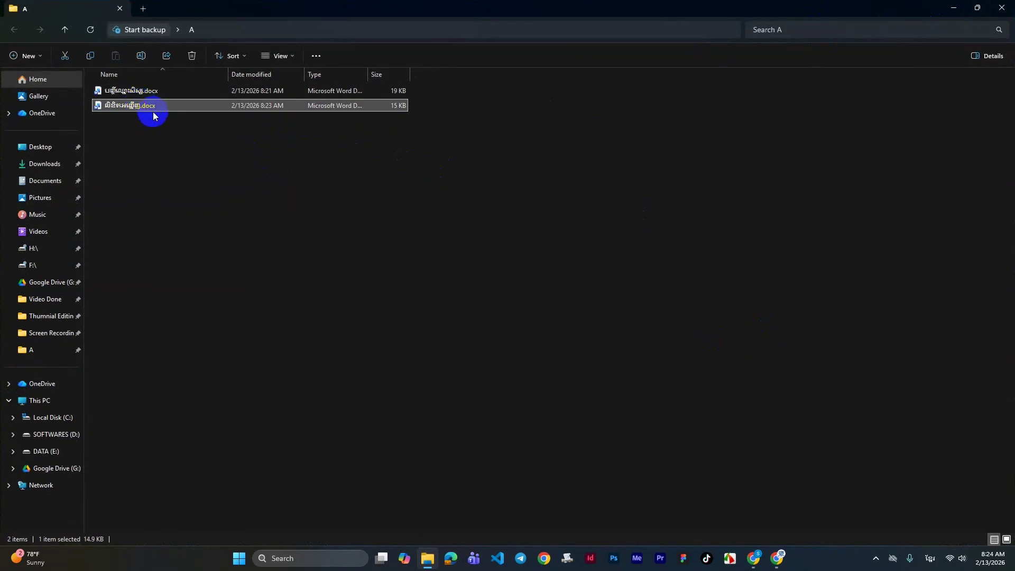
double_click(139, 111)
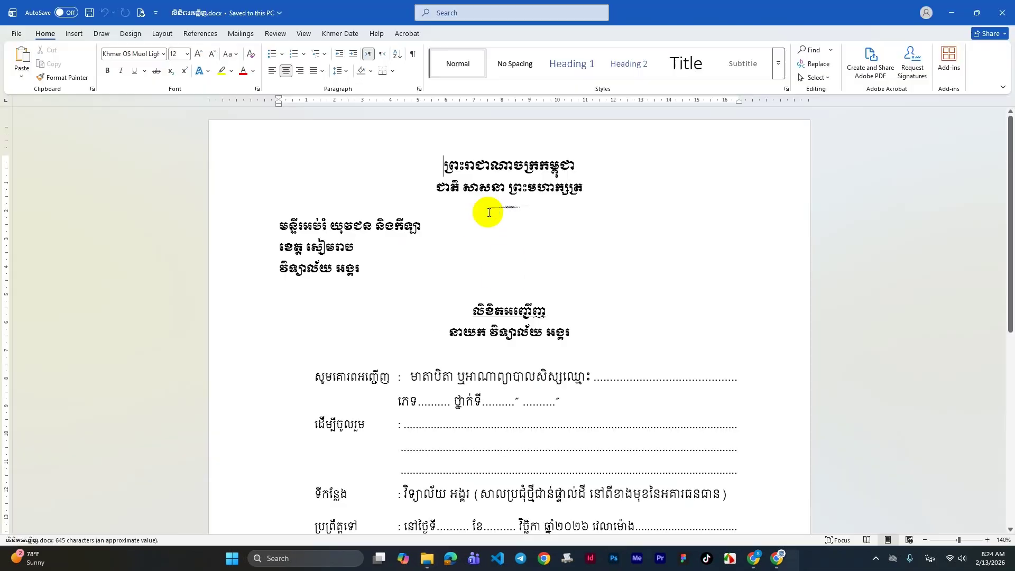
scroll(587, 312, down, 5)
scroll(601, 345, up, 5)
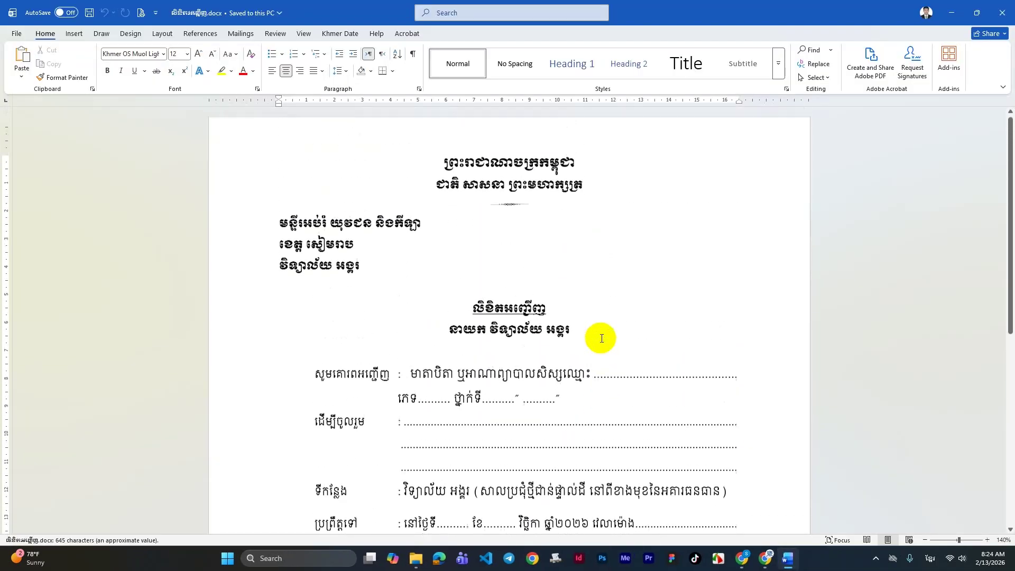
scroll(587, 276, down, 2)
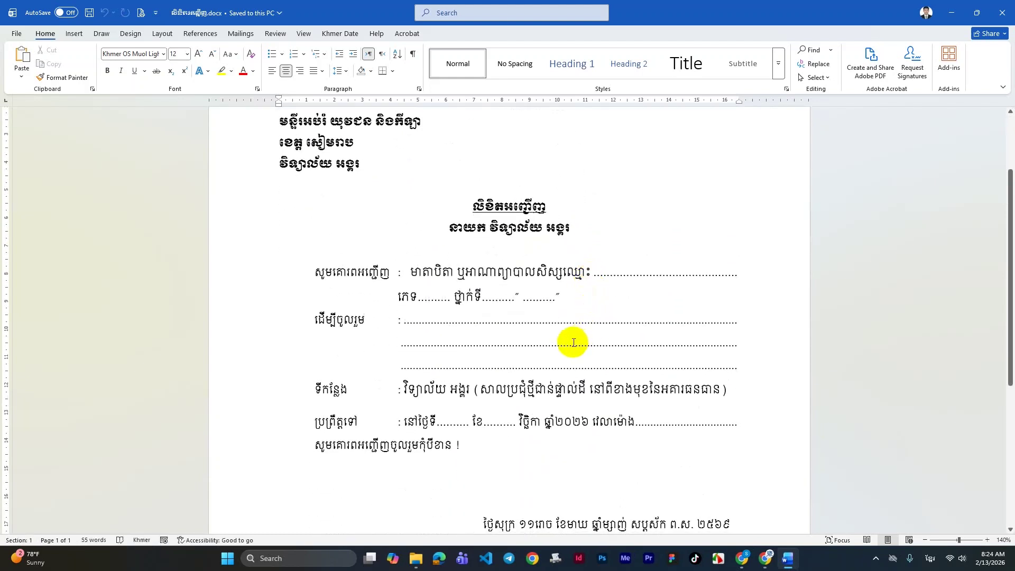
scroll(573, 341, down, 2)
scroll(573, 343, down, 1)
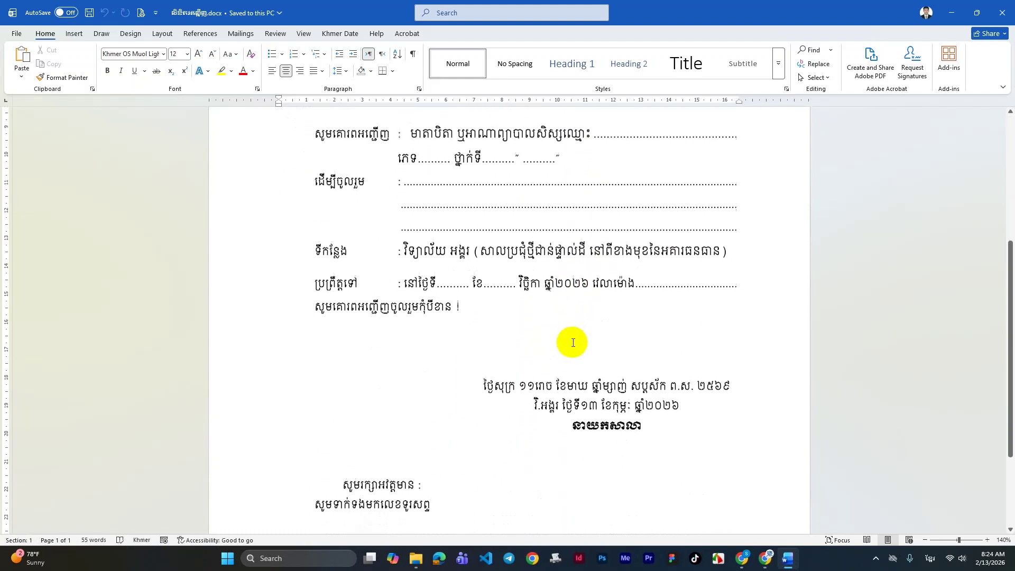
scroll(566, 370, up, 2)
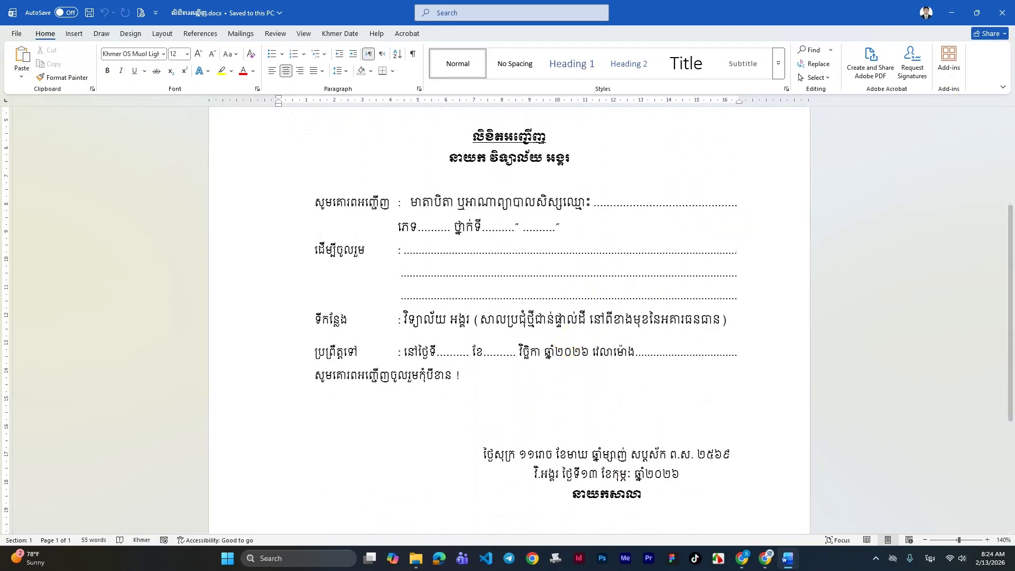
Step: Open the student list បញ្ជីឈ្មោះសិស្ស.docx from folder A, look over its table, and return to the folder with both documents minimized
click(958, 11)
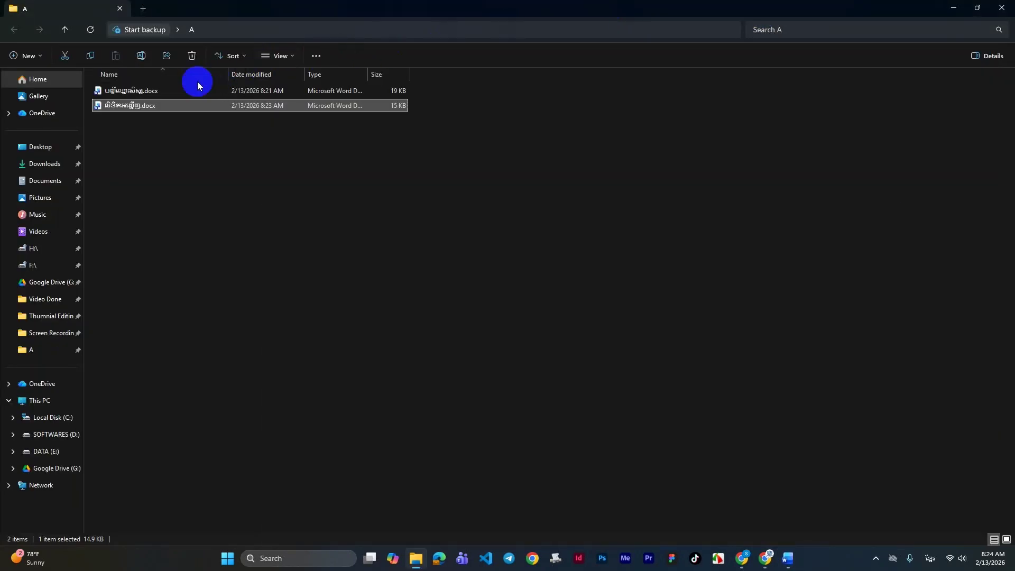
click(132, 91)
double_click(132, 91)
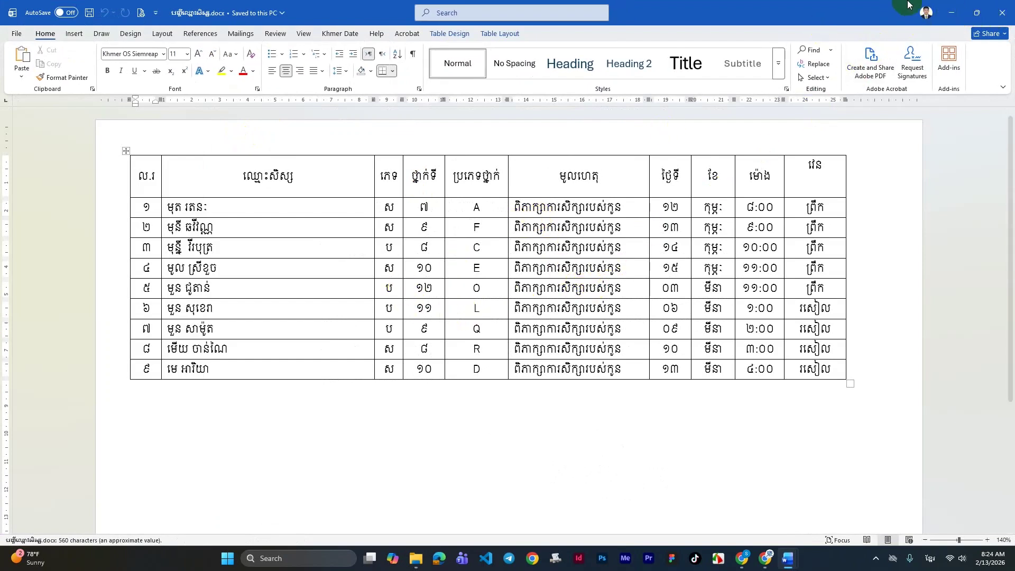
click(953, 13)
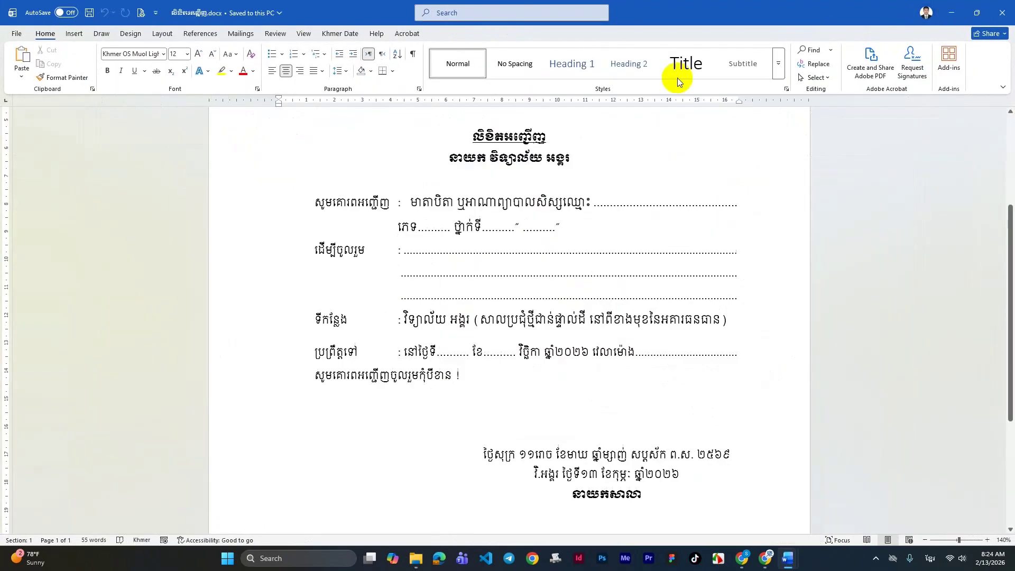
click(953, 13)
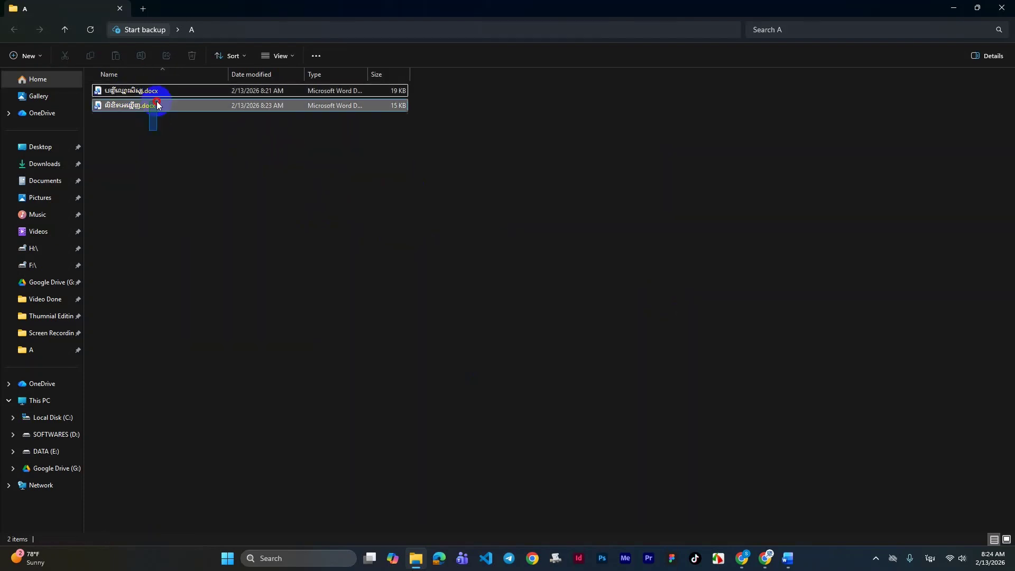
click(190, 128)
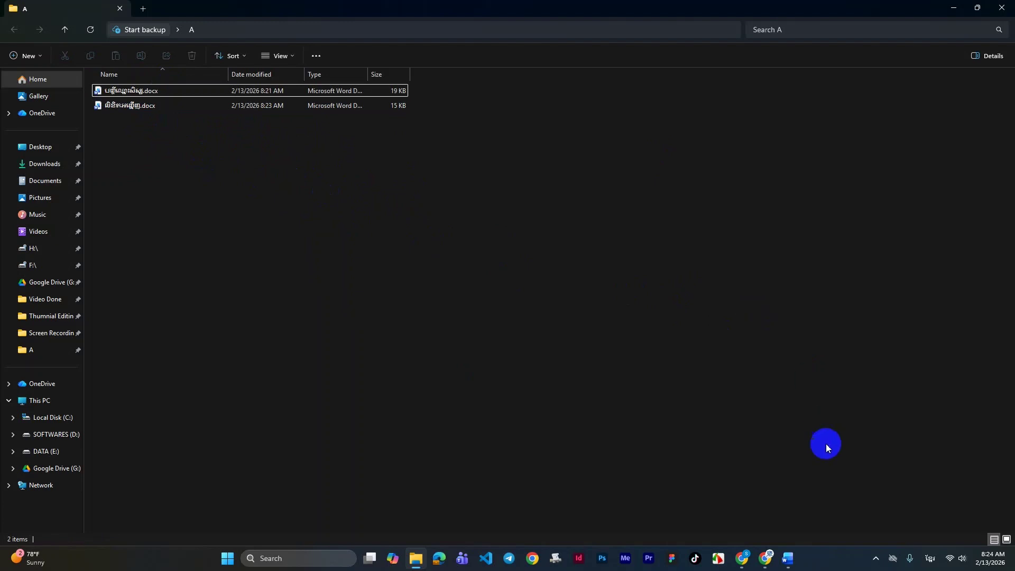
Step: Arrange the student list and the invitation letter side by side, fitting the full student table at 80% zoom
mouse_move(787, 558)
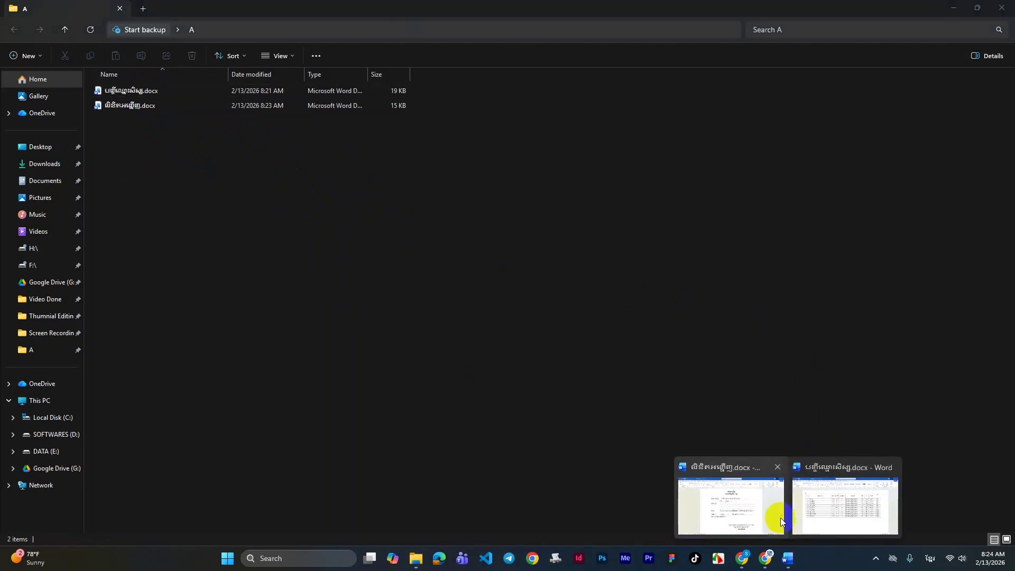
click(762, 516)
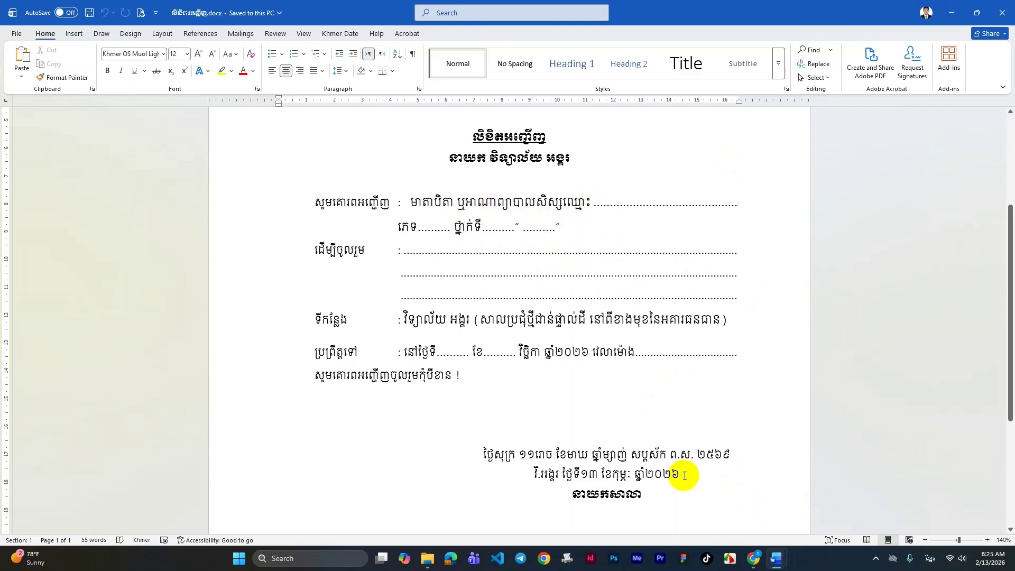
mouse_move(777, 569)
click(846, 503)
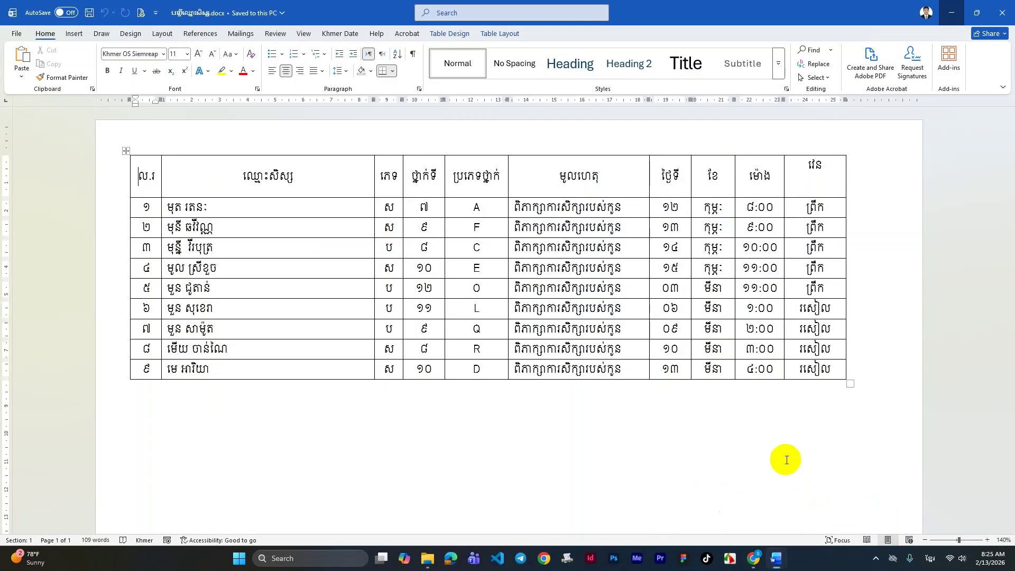
drag(672, 12, 1, 211)
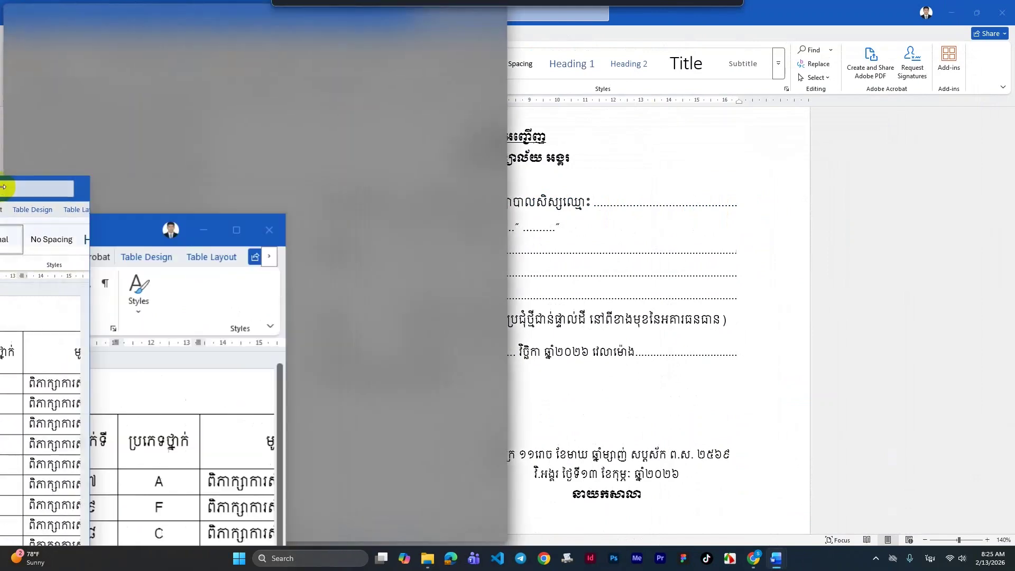
click(594, 220)
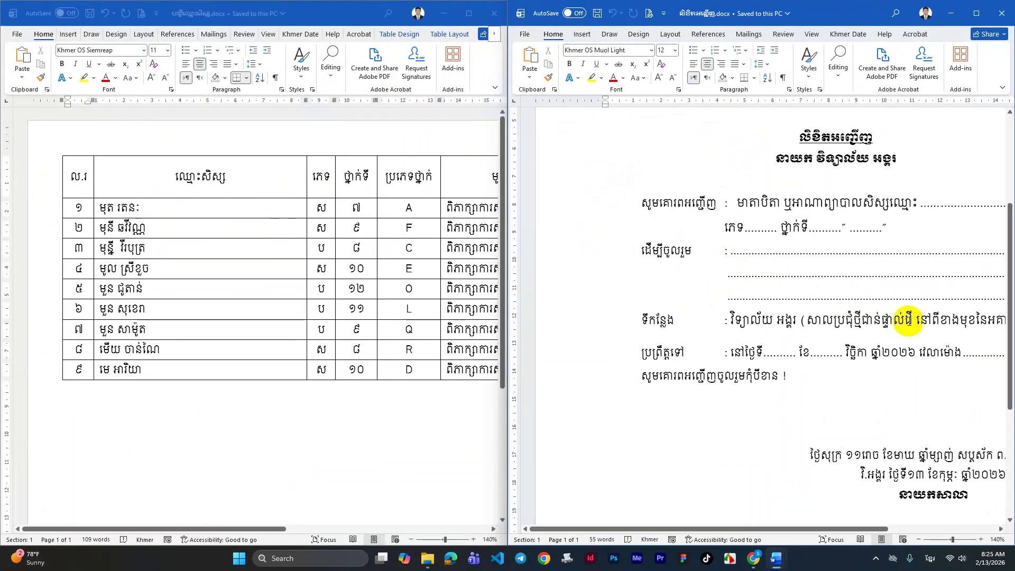
drag(849, 529, 923, 519)
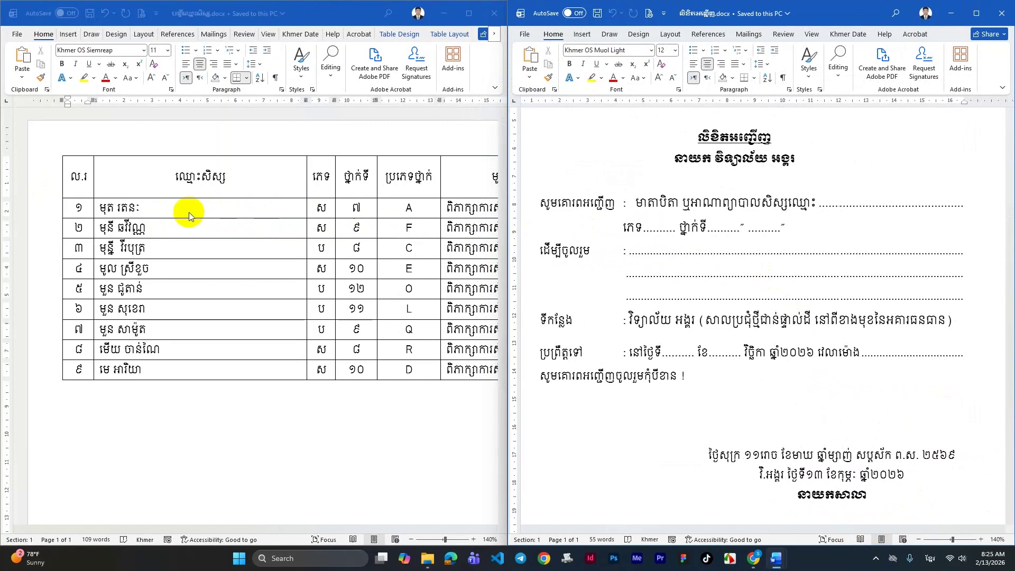
ctrl+scroll(317, 238, down, 2)
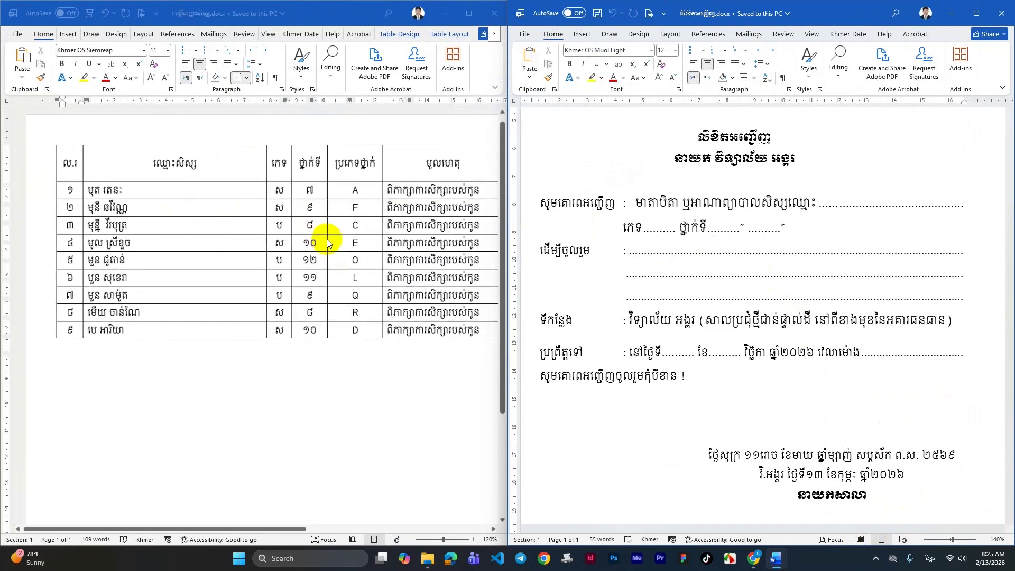
ctrl+scroll(441, 265, down, 4)
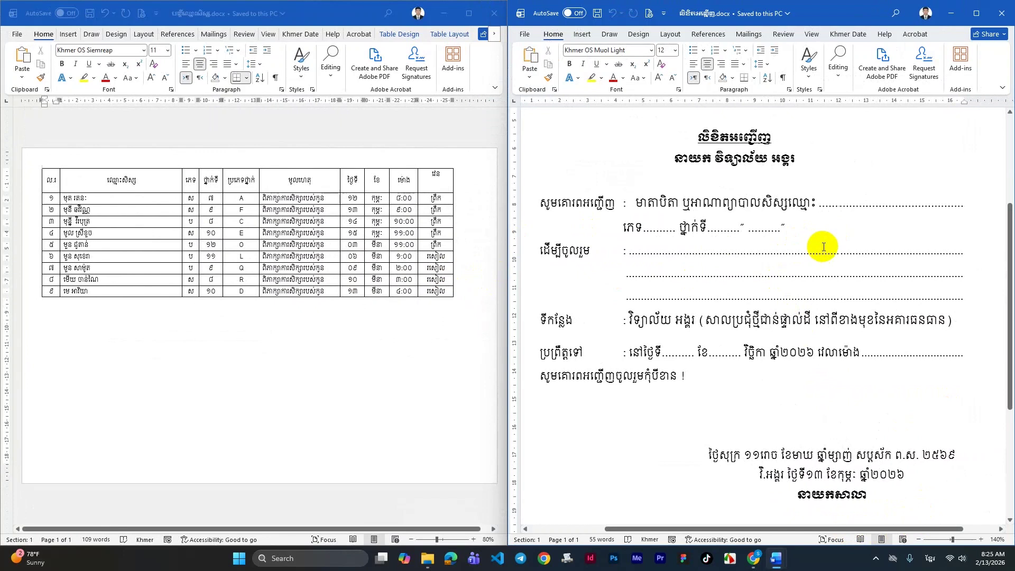
Step: Attach the existing list បញ្ជីឈ្មោះសិស្ស.docx from the Desktop folder A as the invitation letter's mail merge recipients
click(817, 203)
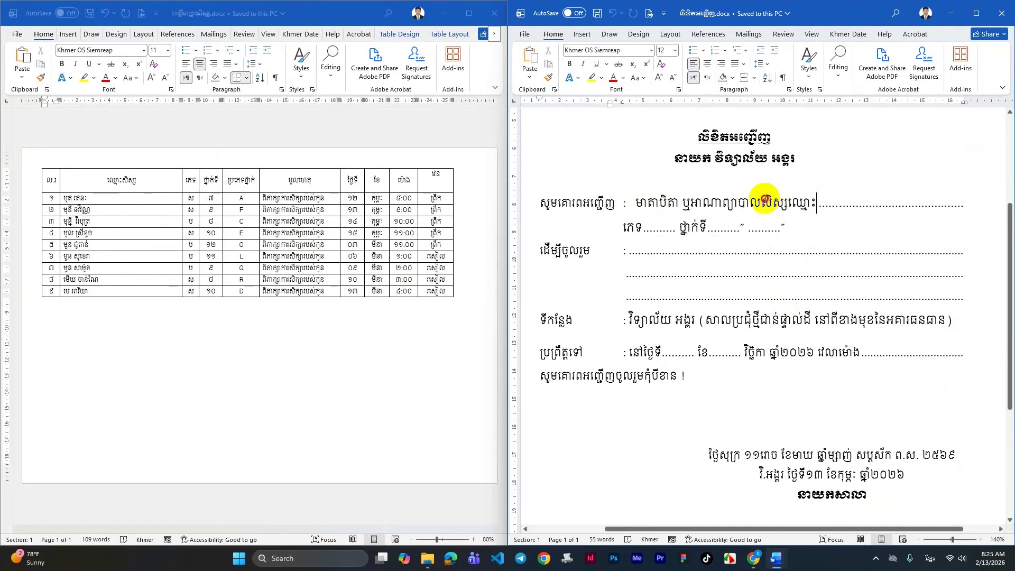
click(819, 204)
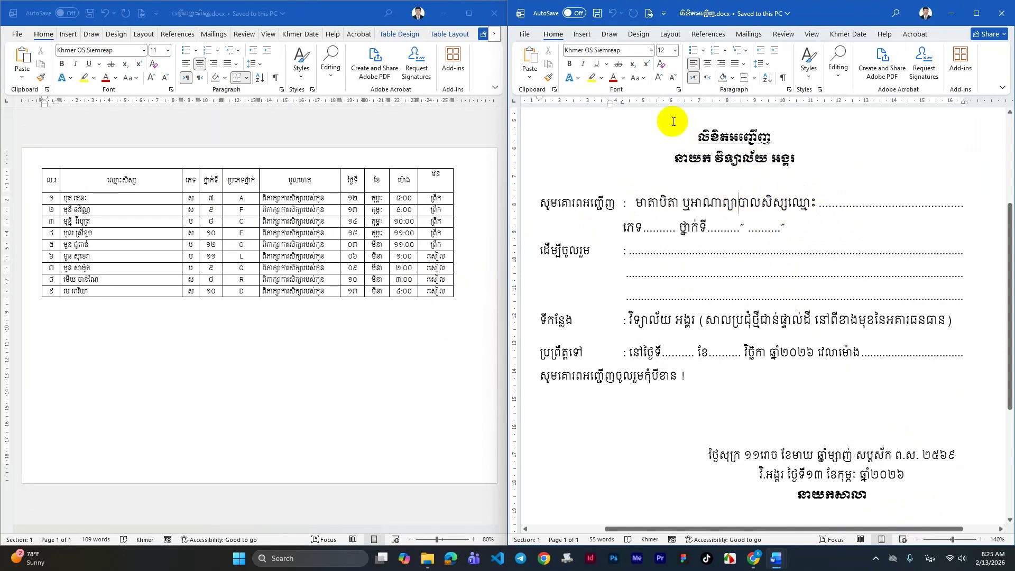
click(748, 38)
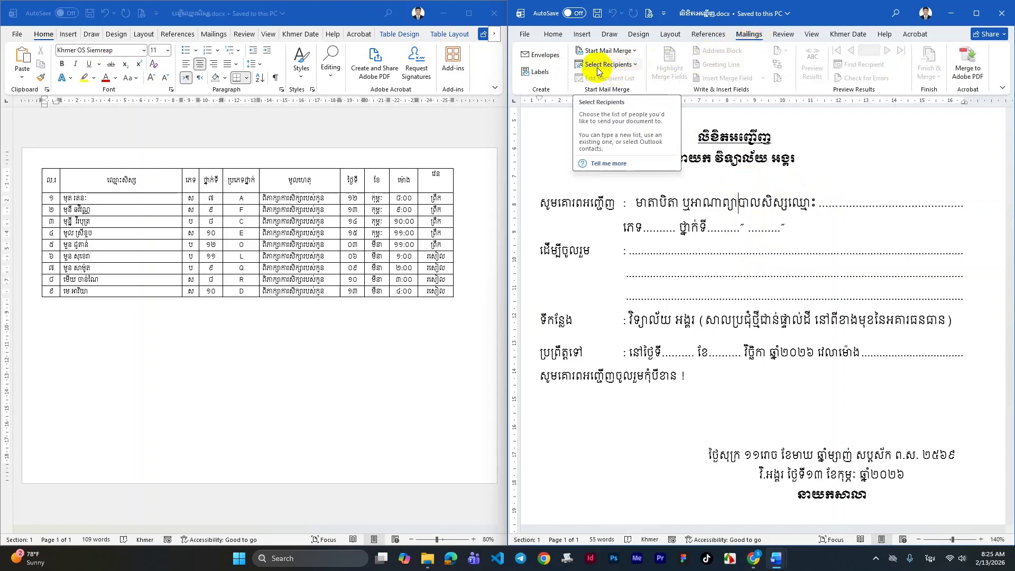
click(635, 67)
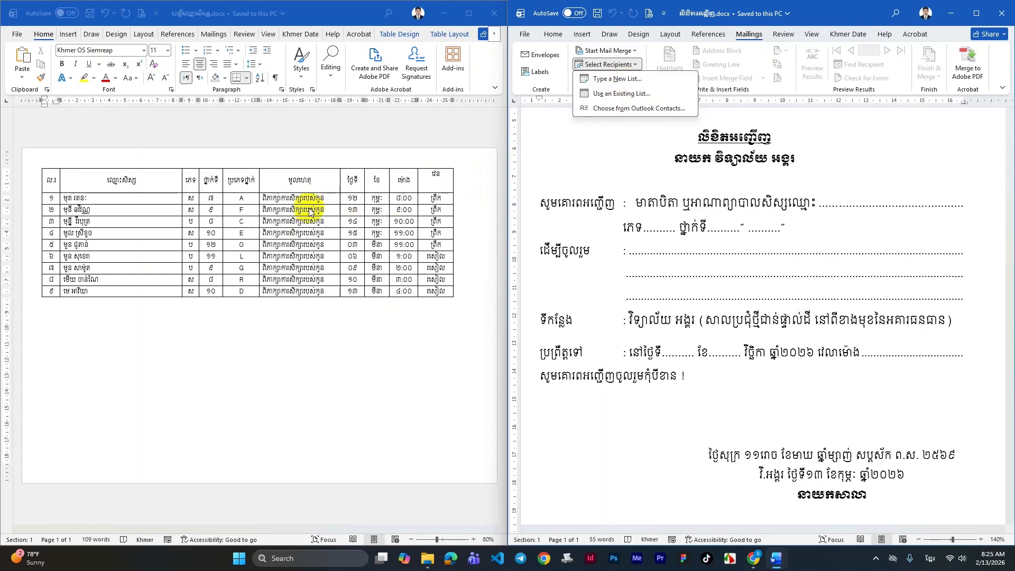
click(619, 95)
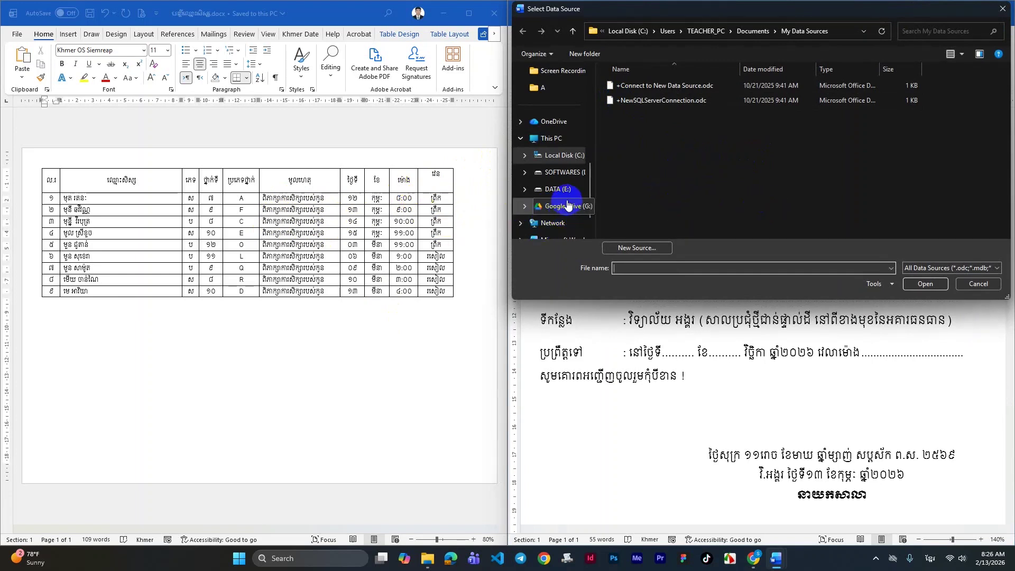
scroll(552, 201, up, 5)
click(552, 142)
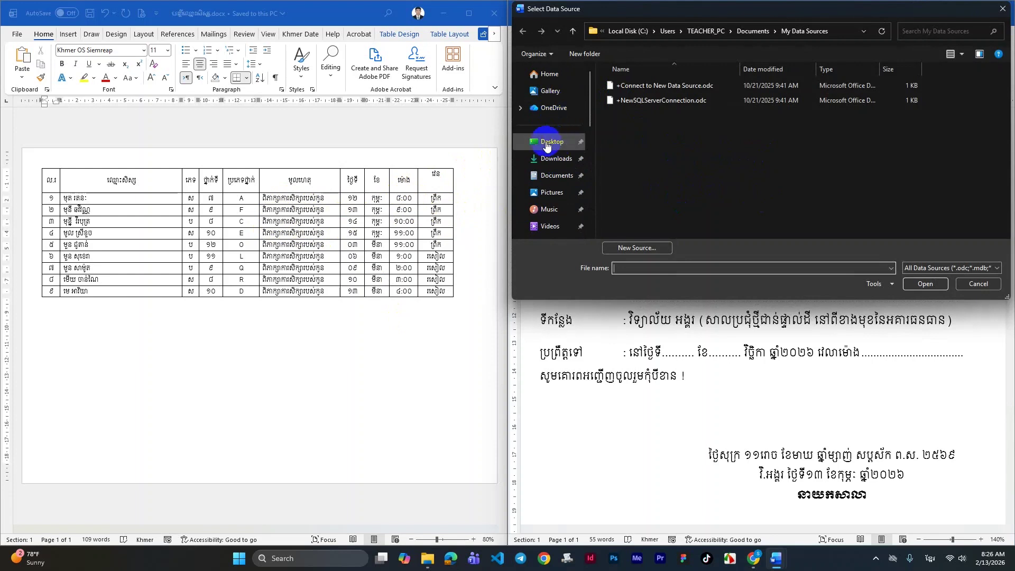
click(635, 125)
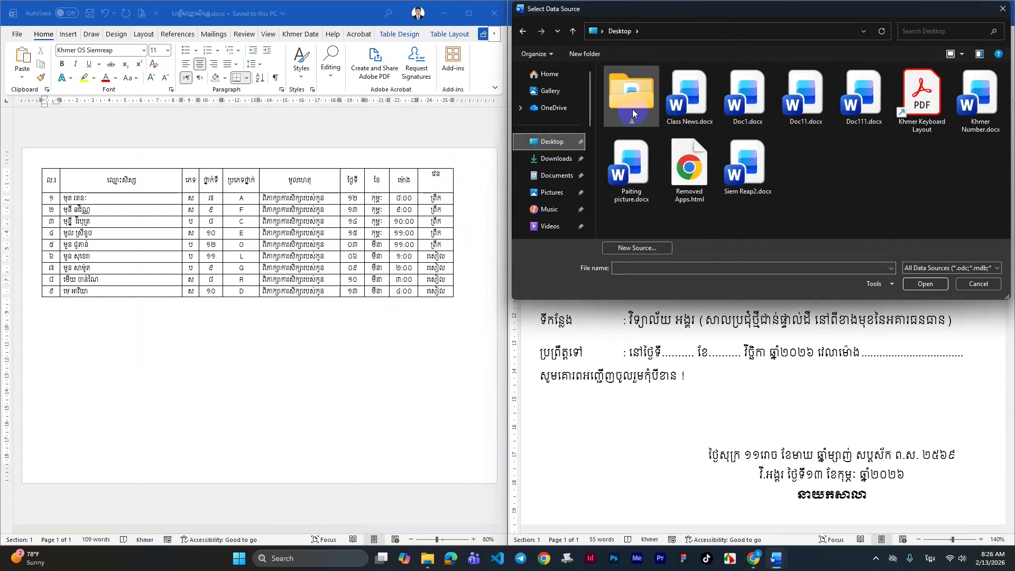
double_click(632, 112)
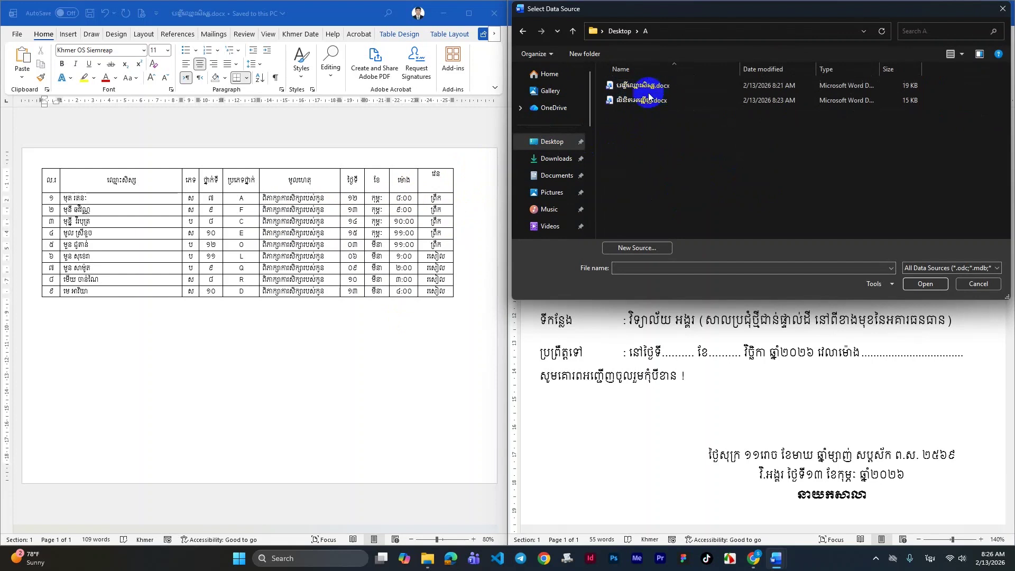
click(647, 89)
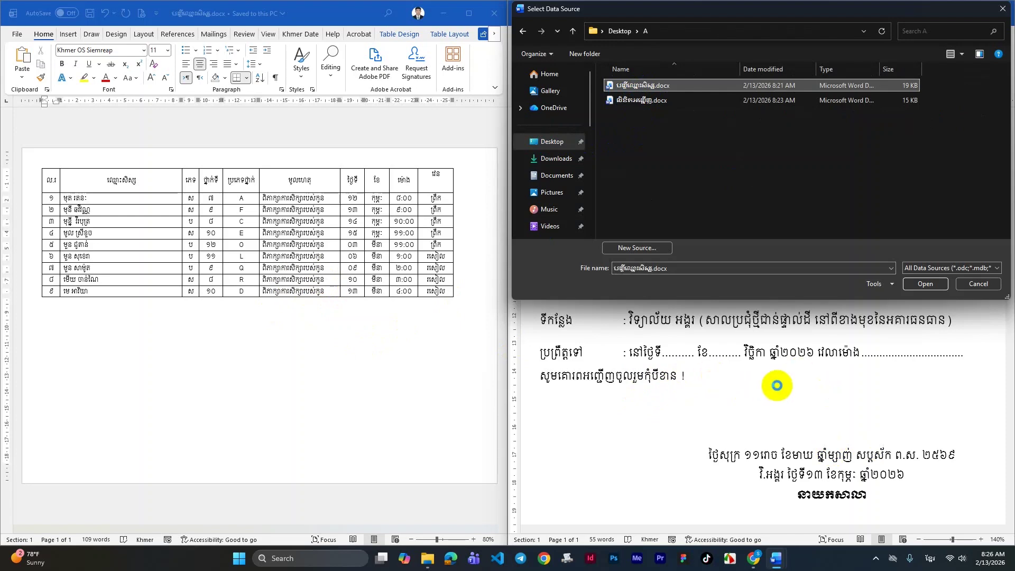
click(939, 289)
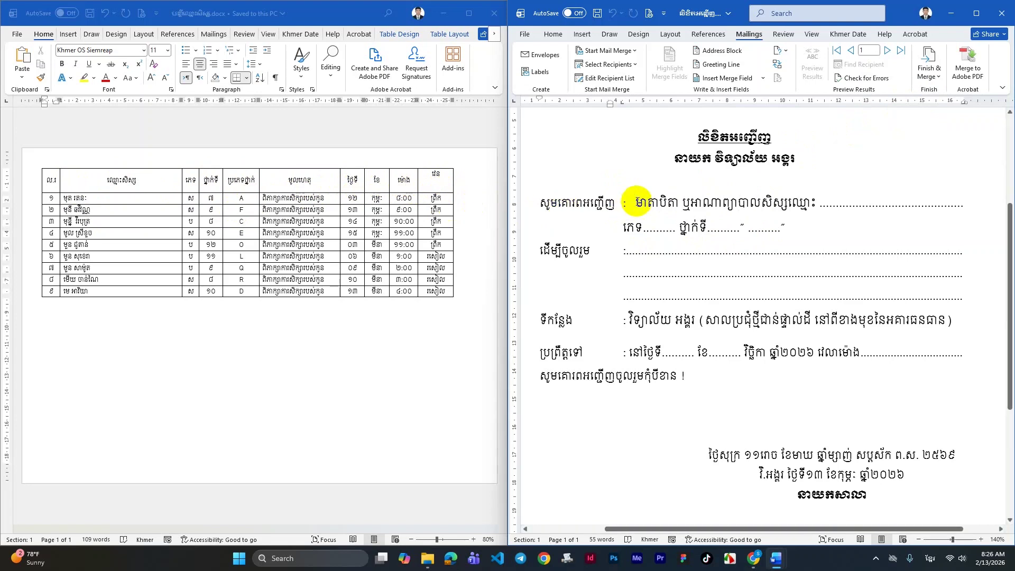
Step: Maximize the invitation letter and insert the ឈ្មោះសិស្ស merge field directly after the student name label
click(976, 14)
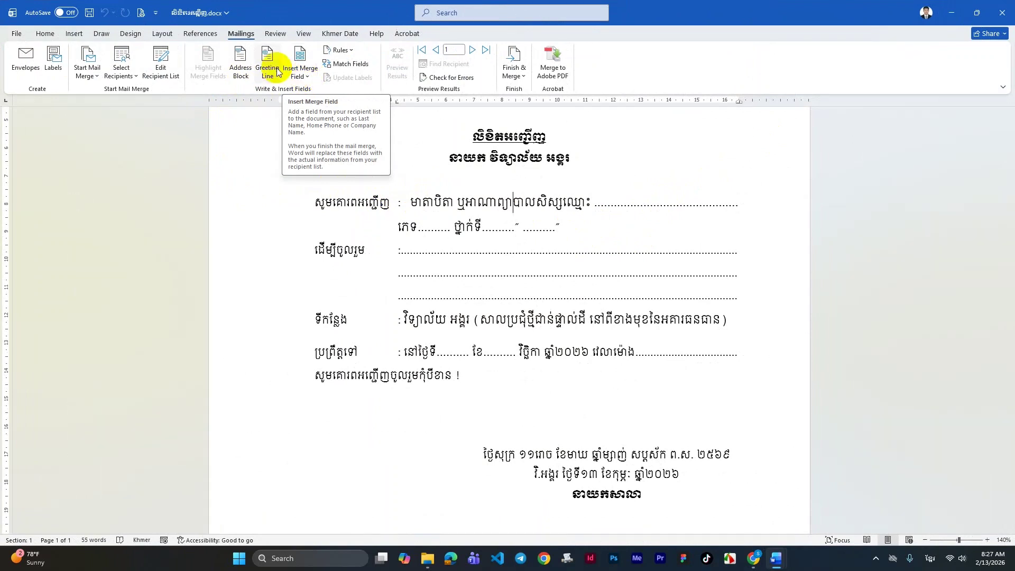
click(311, 79)
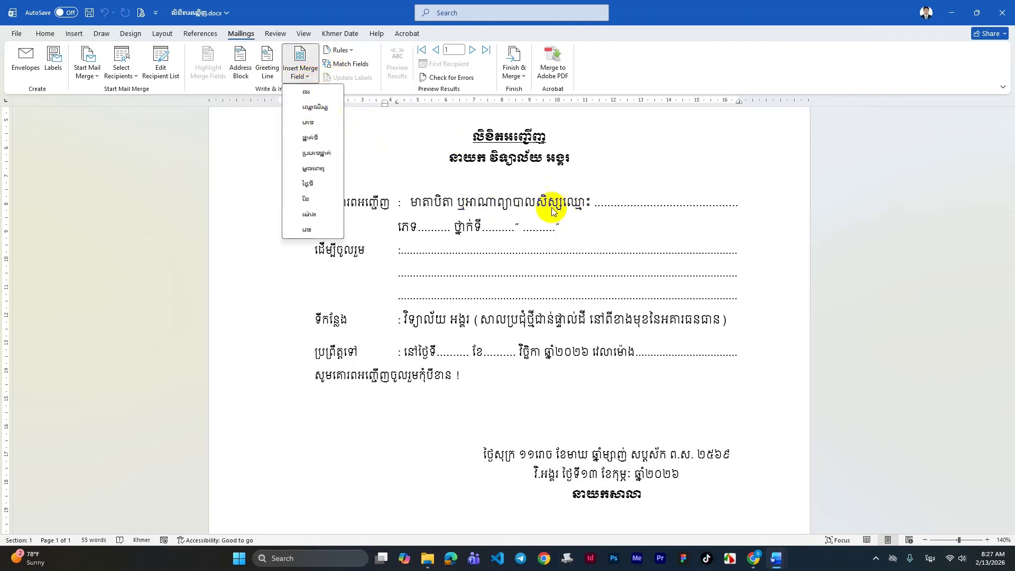
click(603, 205)
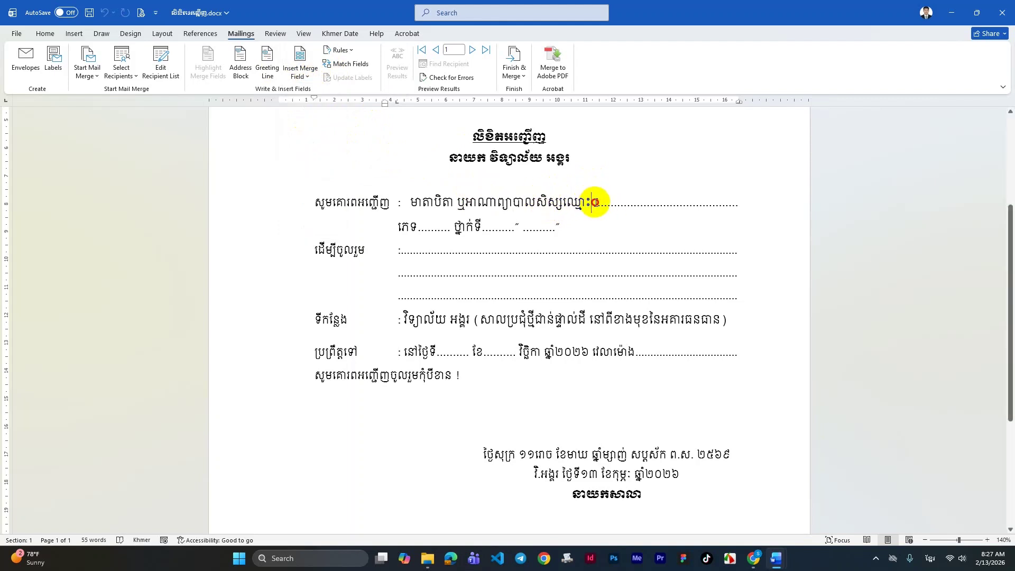
click(310, 74)
click(317, 107)
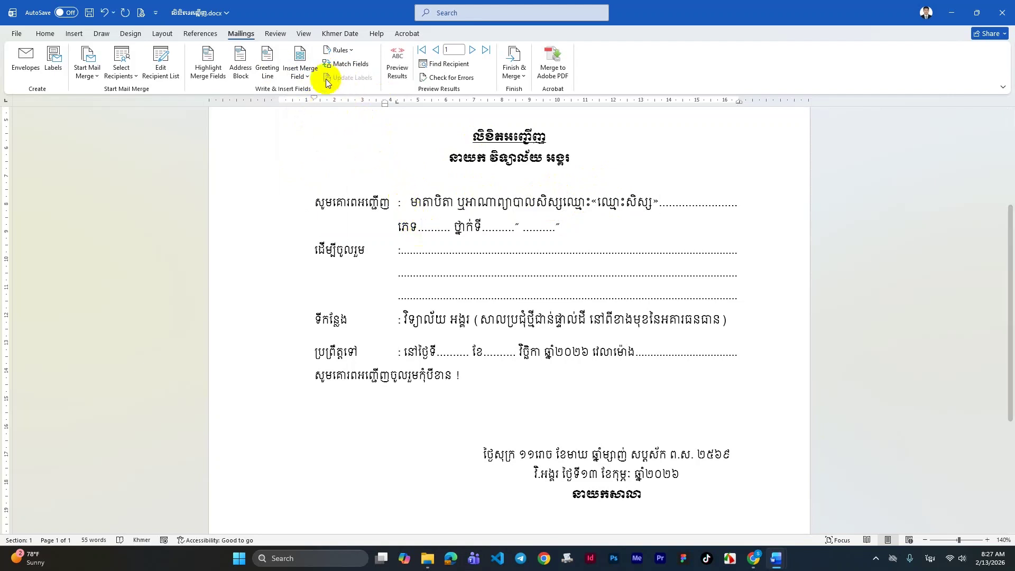
Step: Insert the ភេទ merge field in the gender blank and the ថ្នាក់ទី merge field in the grade blank
click(307, 78)
click(316, 123)
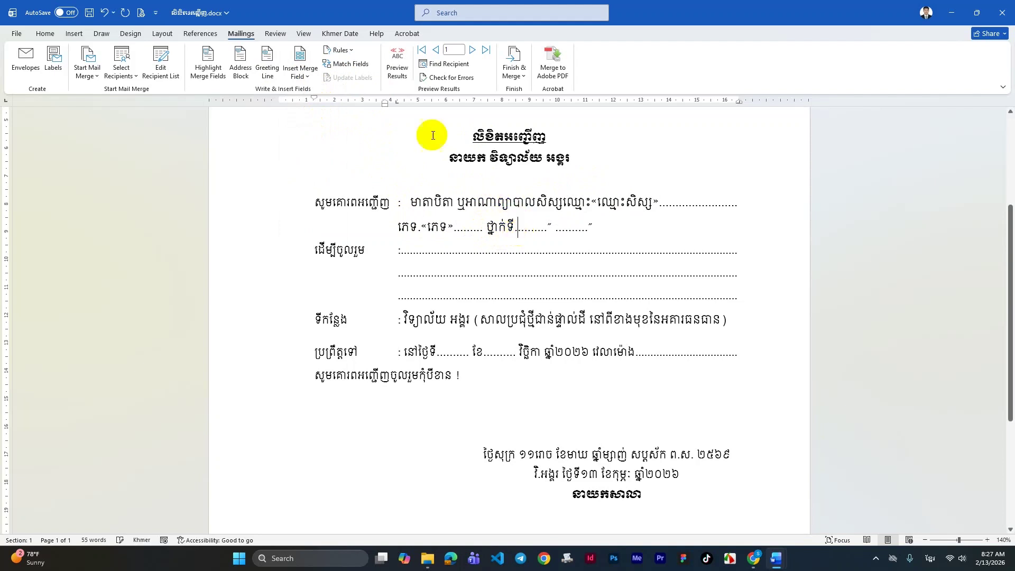
click(311, 77)
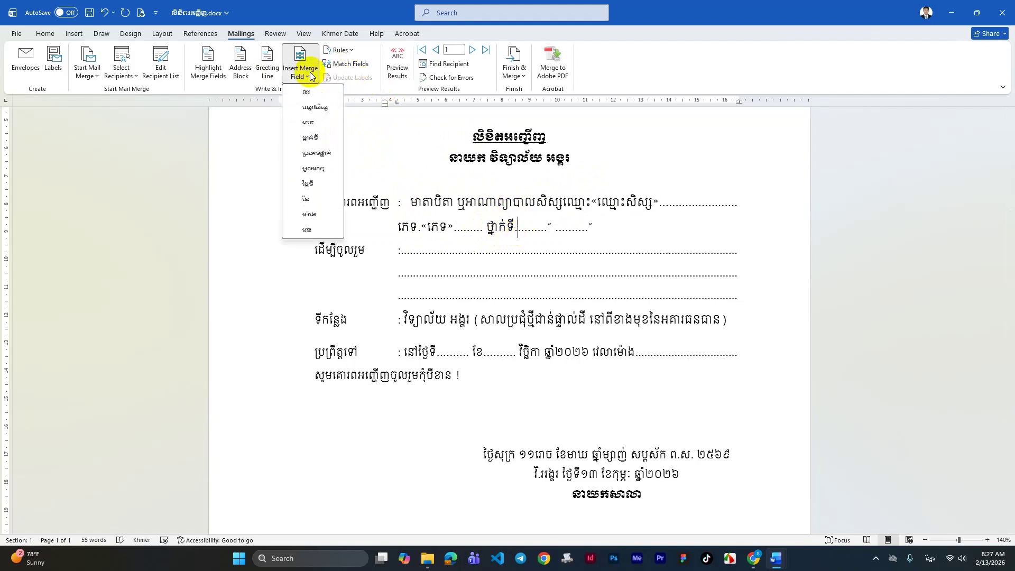
click(323, 139)
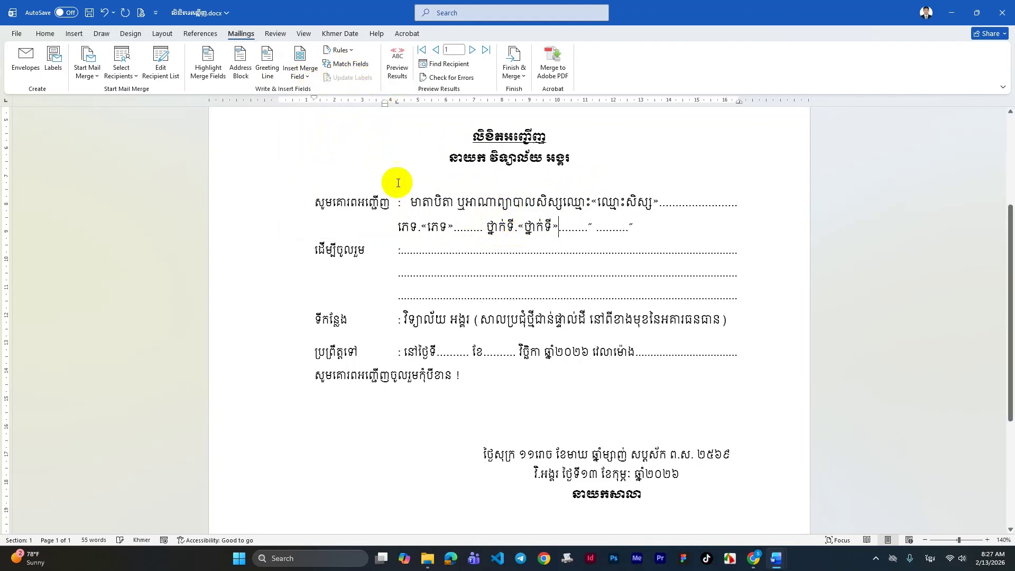
Step: Insert the ប្រភេទថ្នាក់ merge field in the quoted class blank and មូលហេតុ at the start of the purpose line
click(598, 229)
click(312, 77)
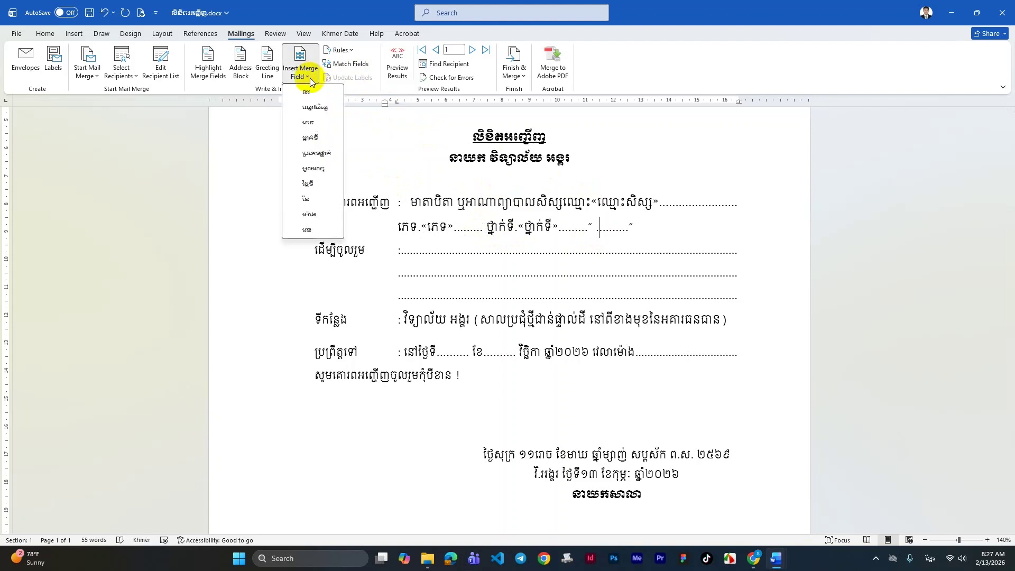
click(318, 154)
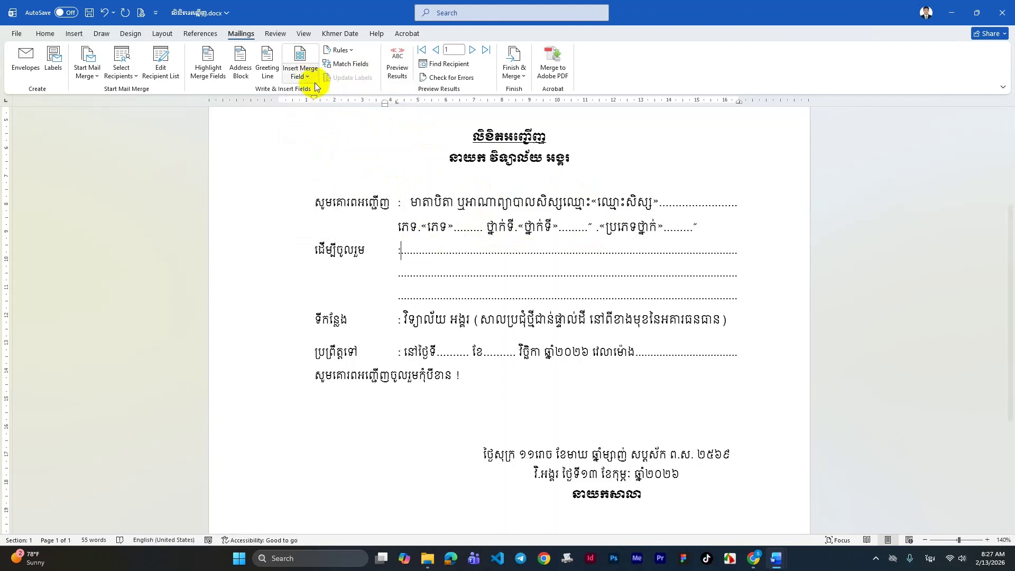
click(303, 75)
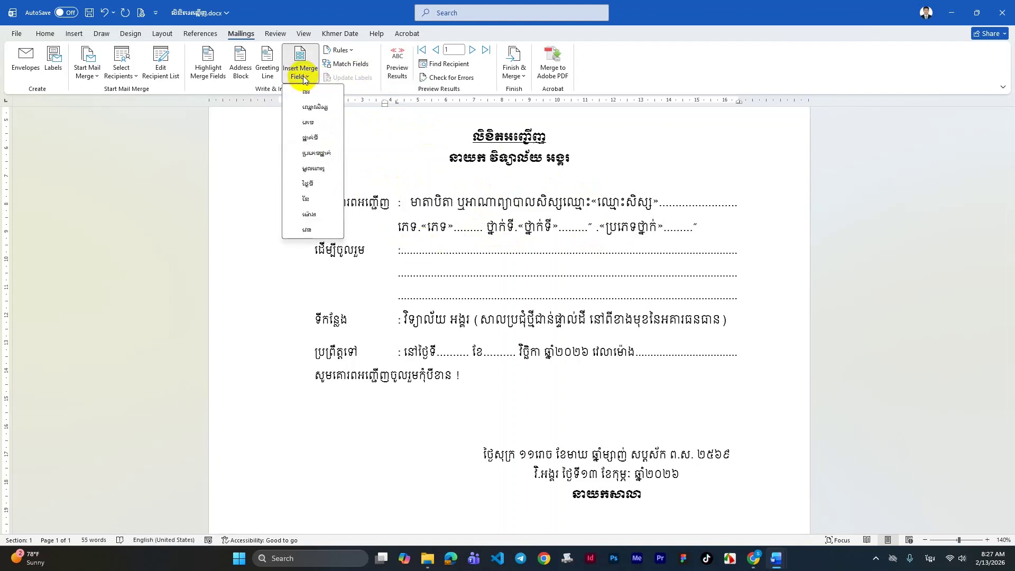
click(323, 169)
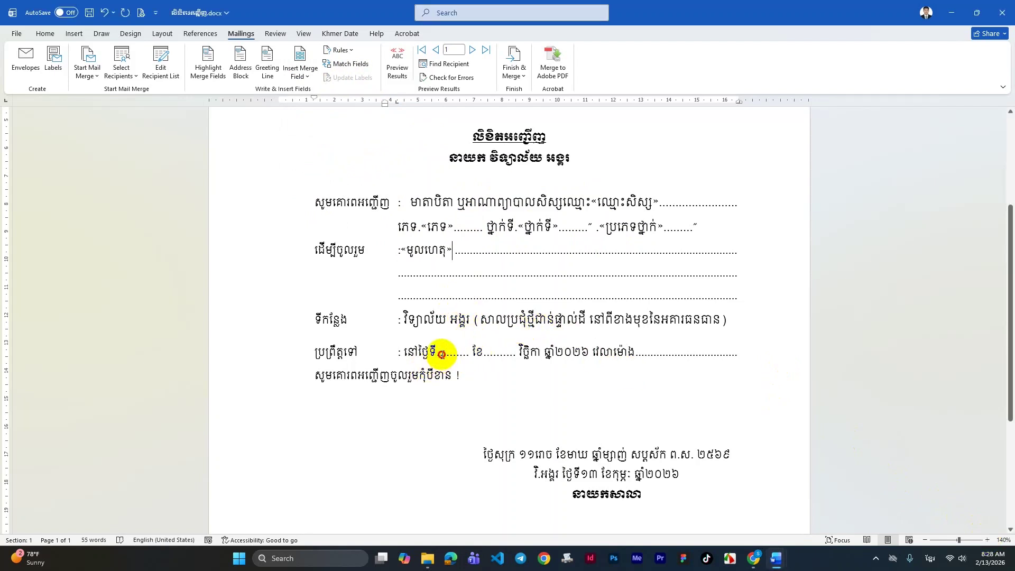
Step: Fill the date and time line's blanks with the ថ្ងៃទី, ខែ and ម៉ោង merge fields
click(443, 351)
click(301, 75)
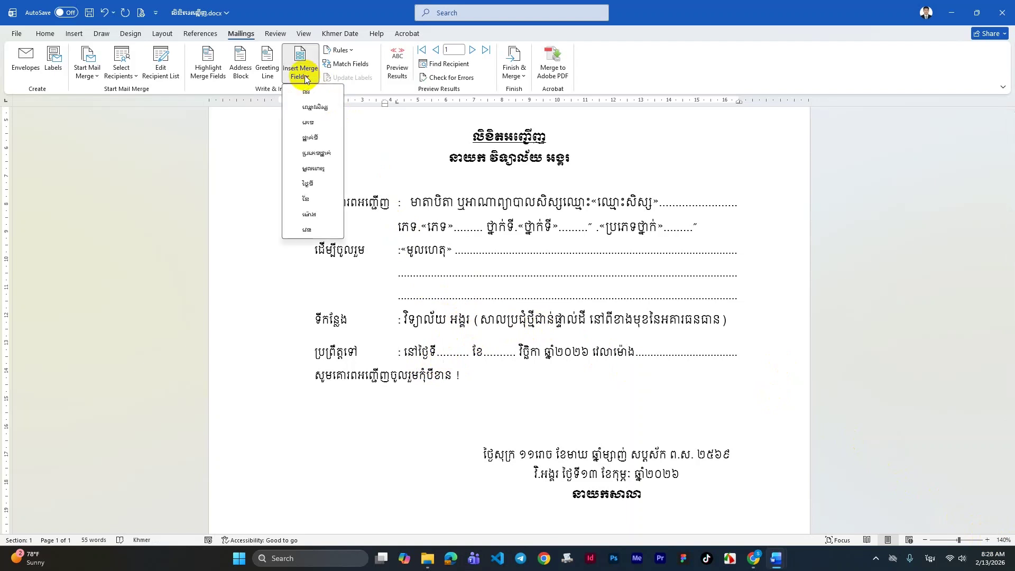
click(311, 183)
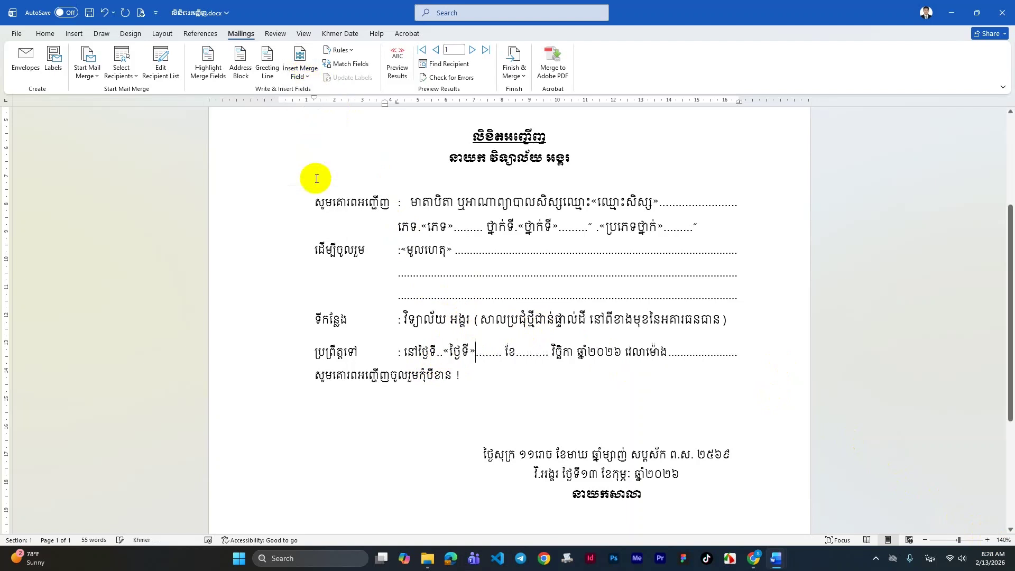
click(520, 358)
click(300, 74)
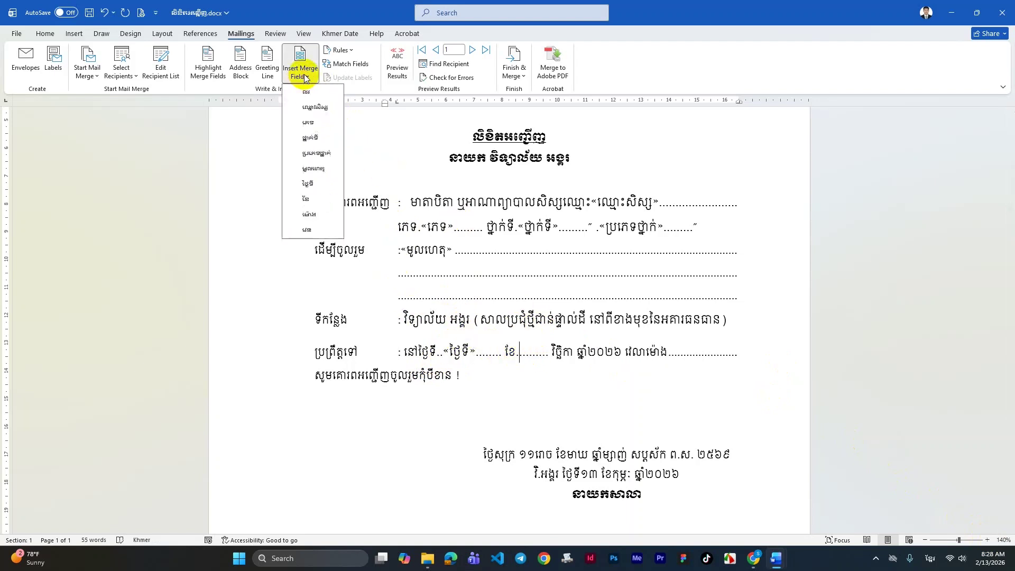
click(307, 199)
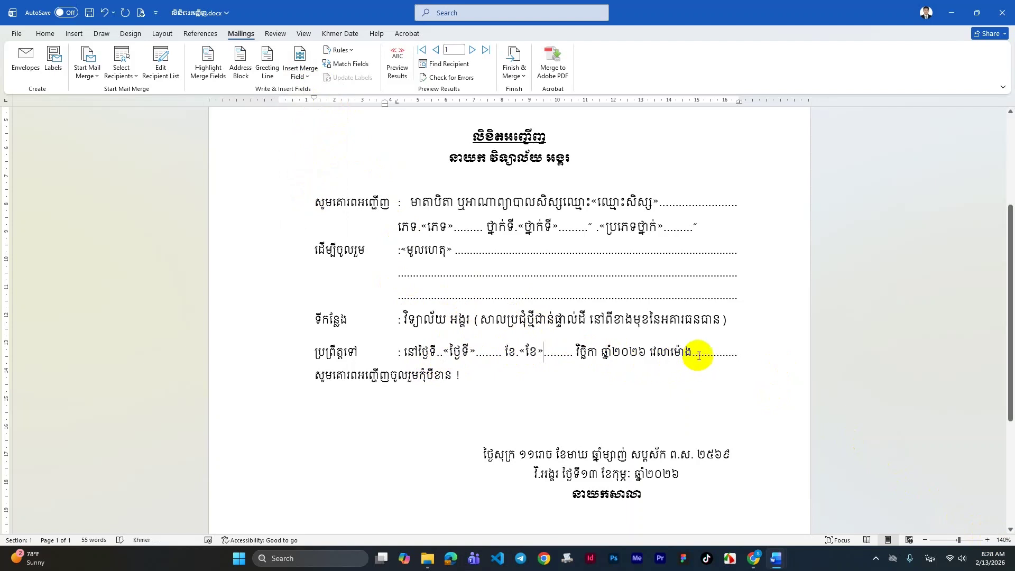
click(301, 75)
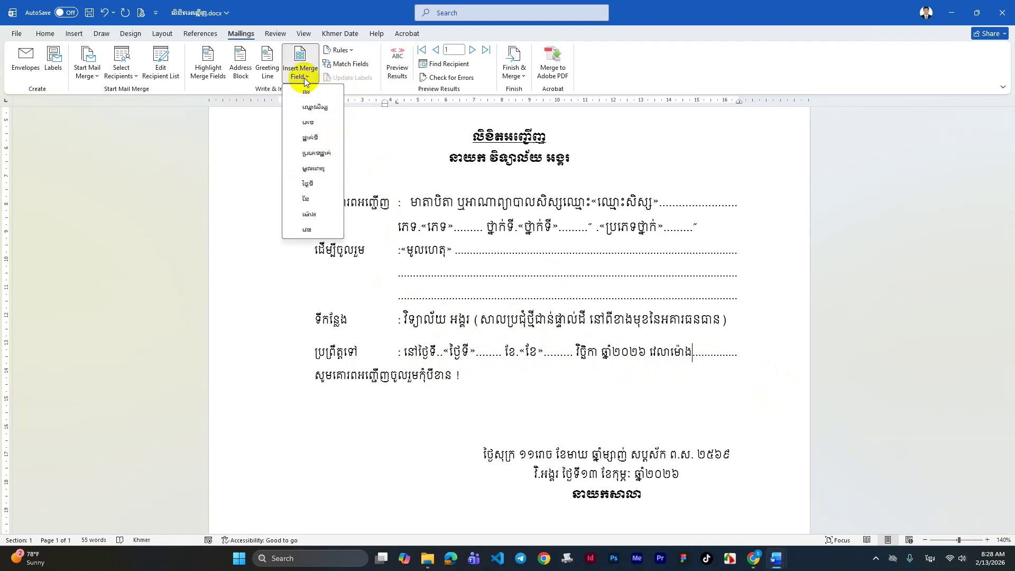
click(319, 214)
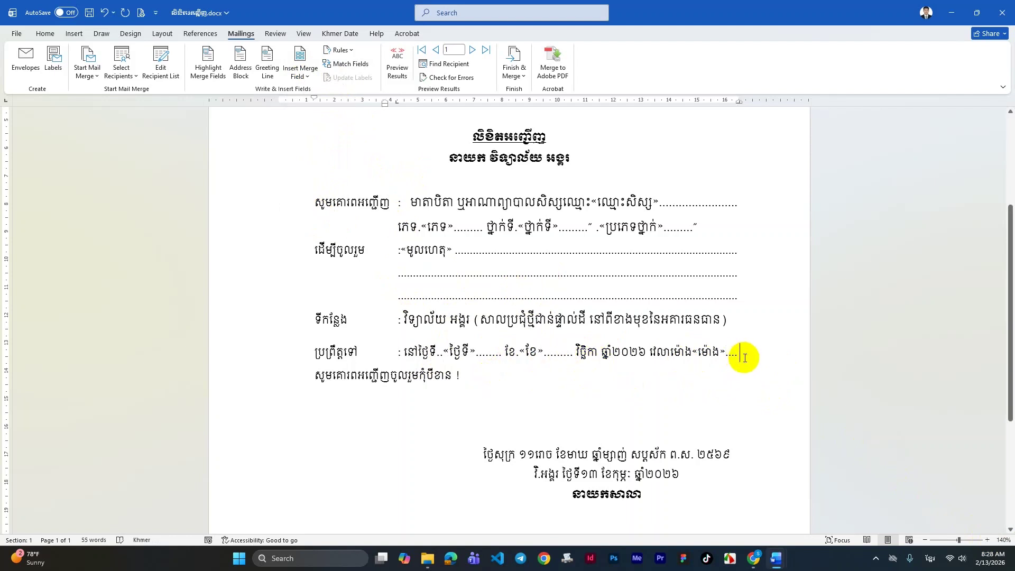
Step: Add a line below the date and time reading វេន with a dotted blank, and insert the វេន merge field in it
key(Return)
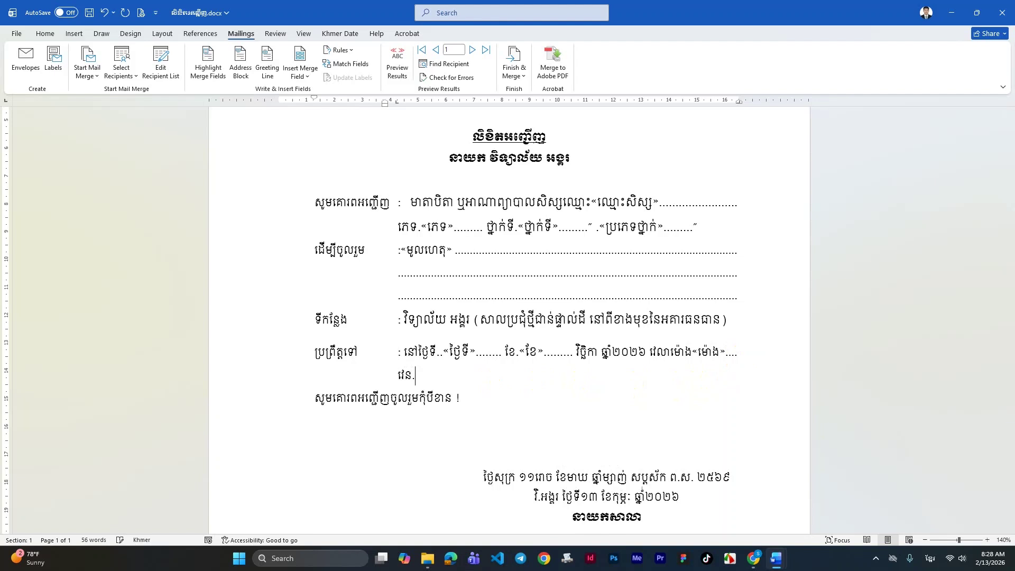
text(......................)
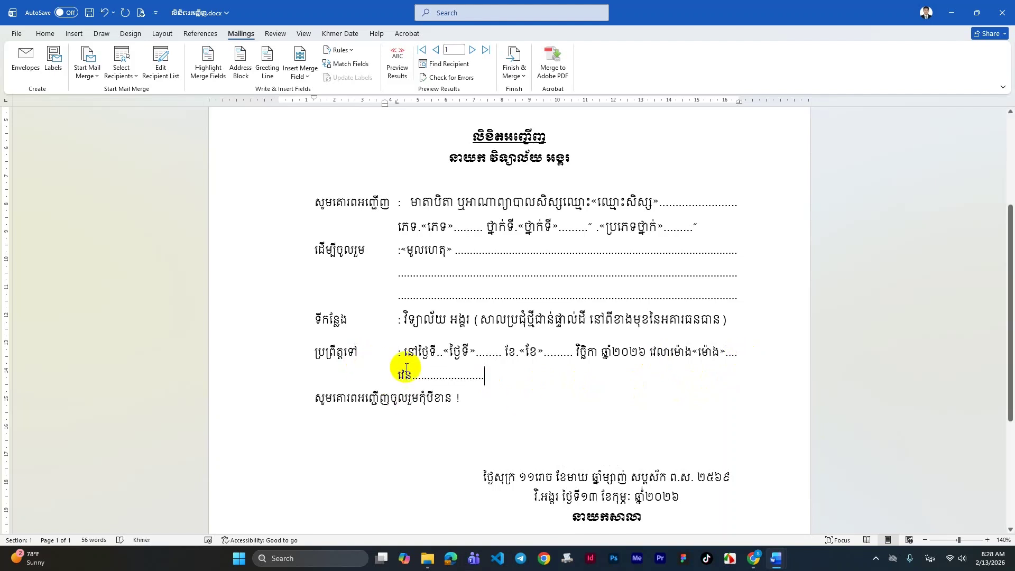
click(417, 372)
click(299, 64)
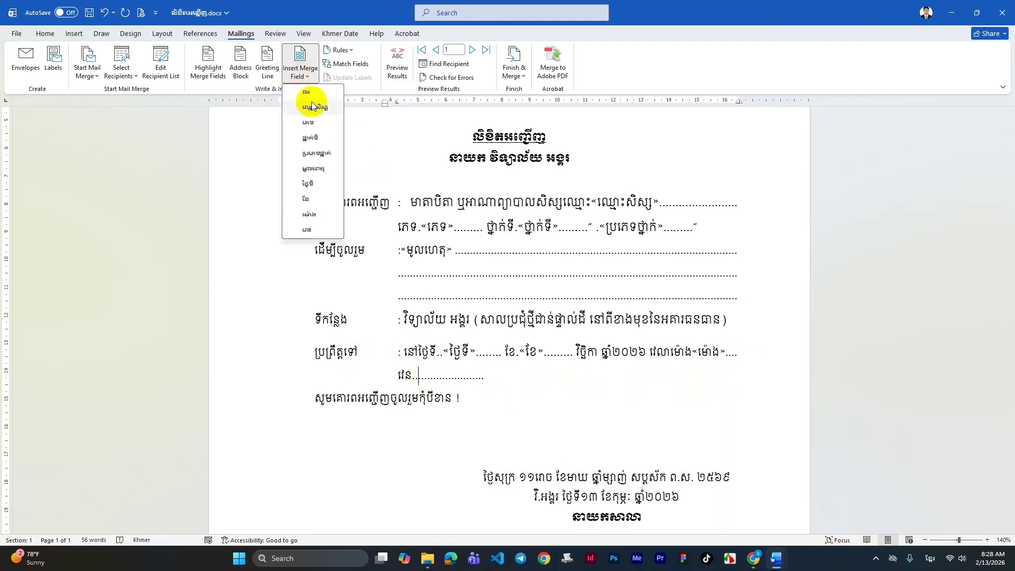
click(308, 230)
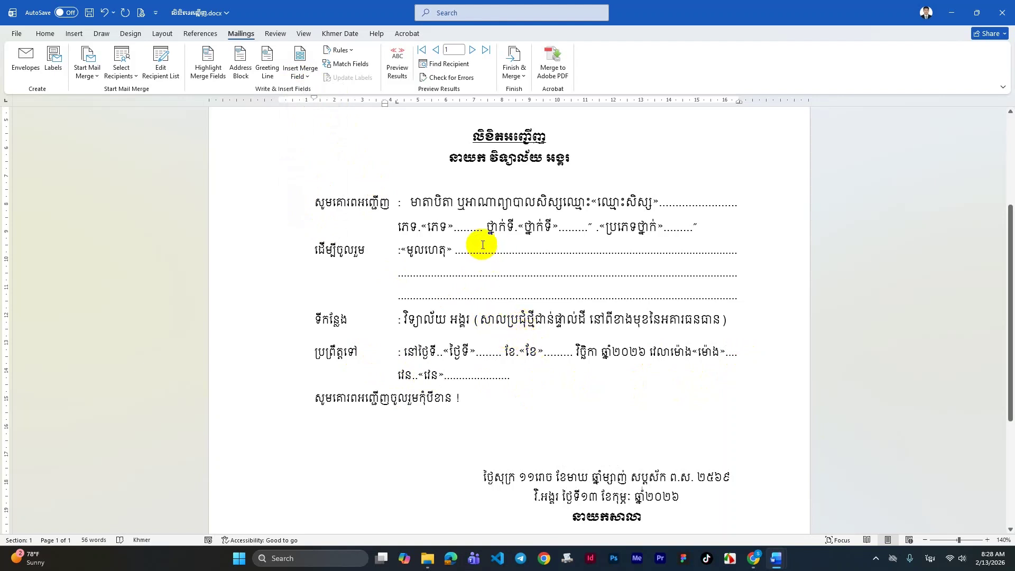
Step: Preview the merge results in the letter and step through the recipient records from 1 to 5
click(401, 77)
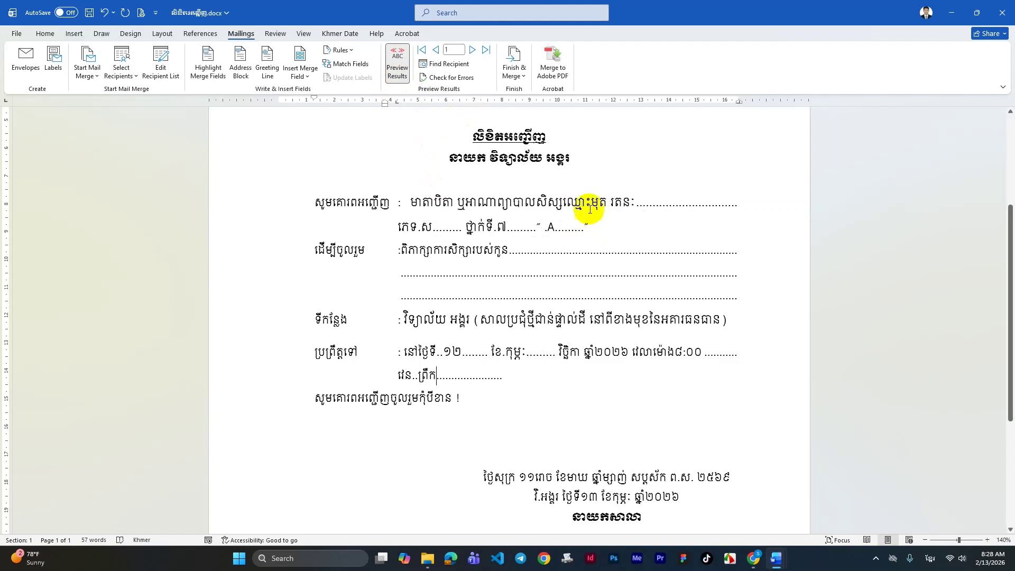
click(473, 51)
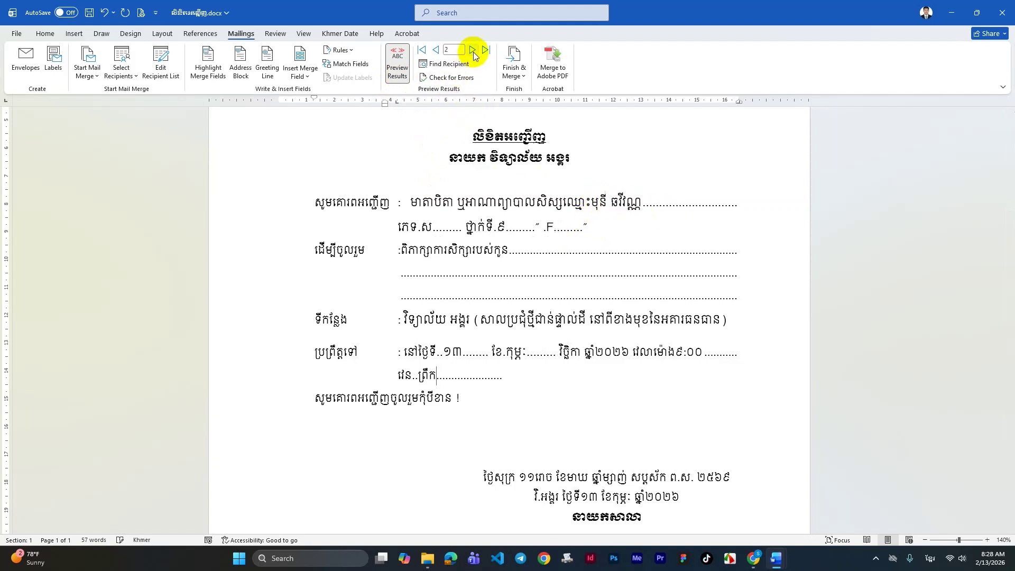
click(473, 51)
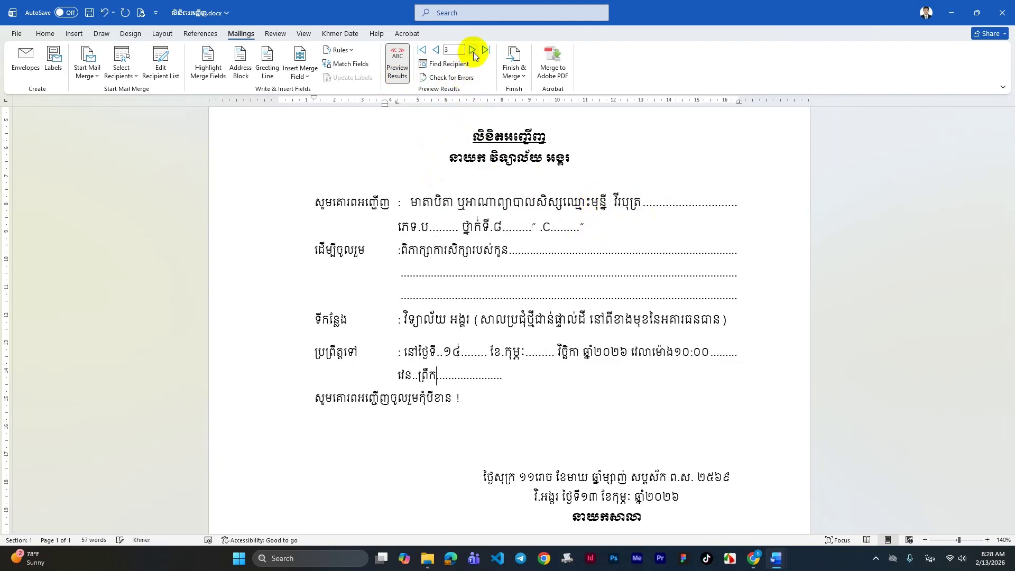
click(473, 51)
click(473, 51)
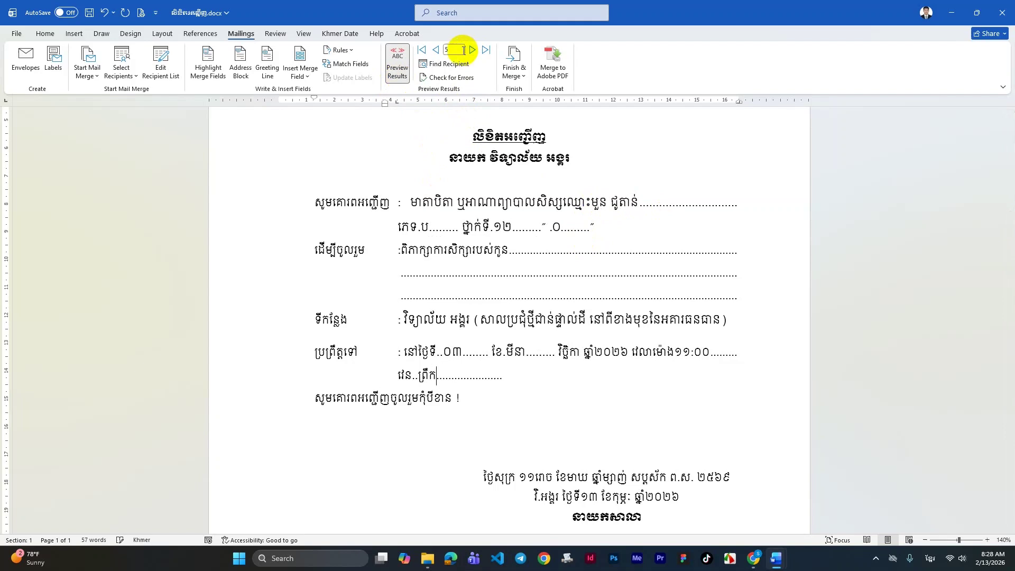
Step: Place the letter beside the student list and compare the previewed records 1 and 2 with the table, then return the letter to full size
click(436, 50)
click(436, 49)
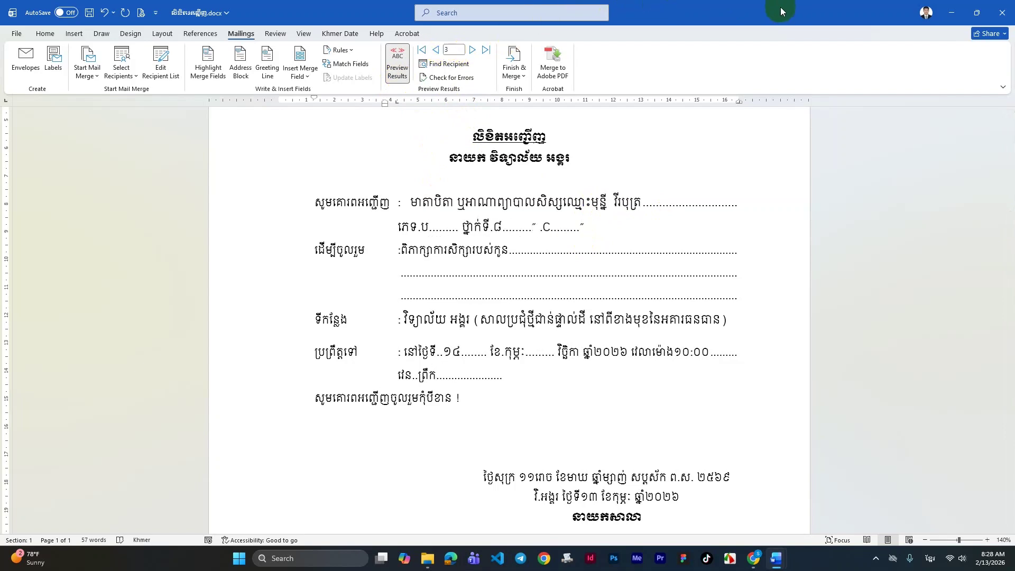
drag(862, 9, 1013, 165)
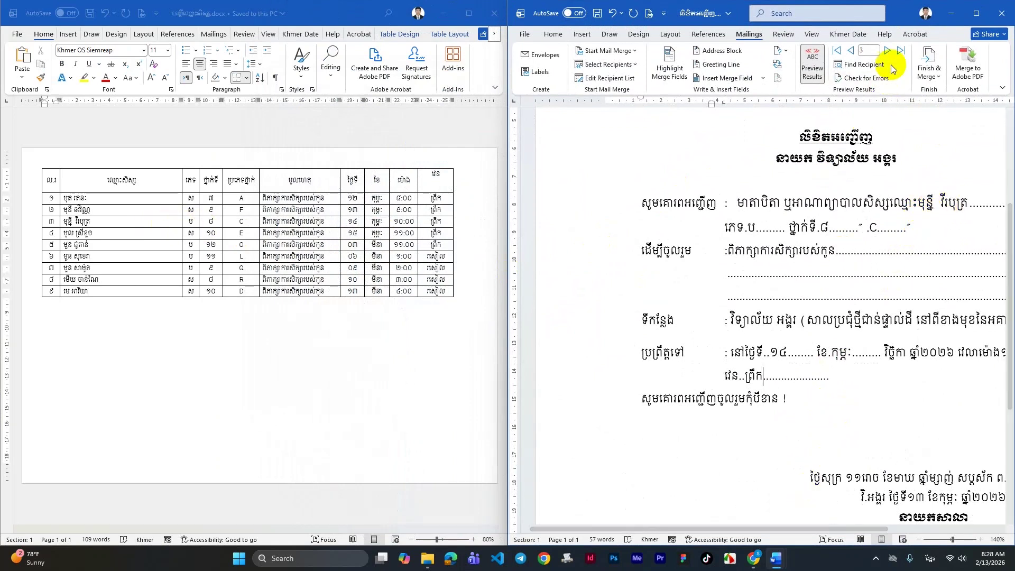
double_click(851, 52)
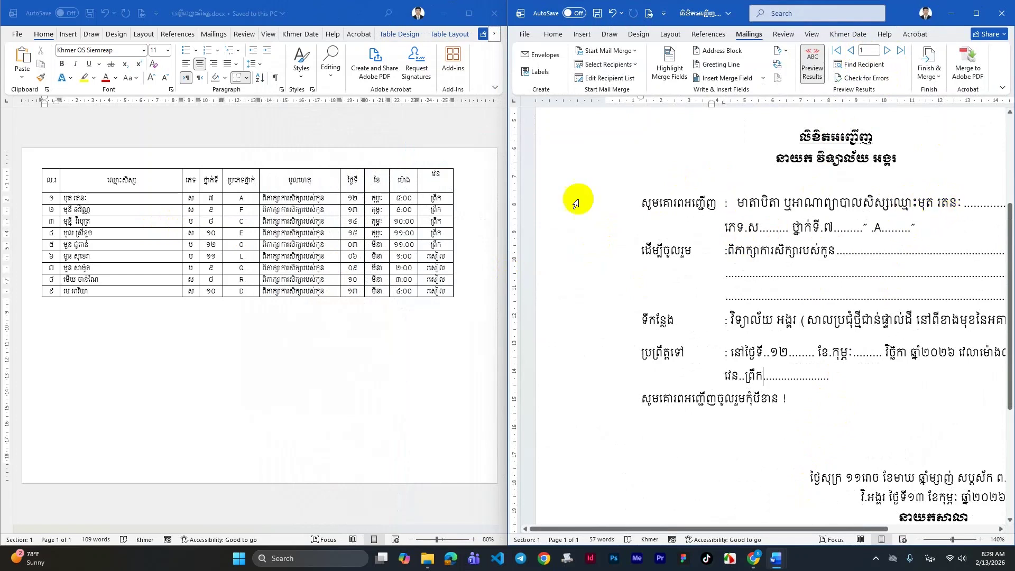
click(887, 50)
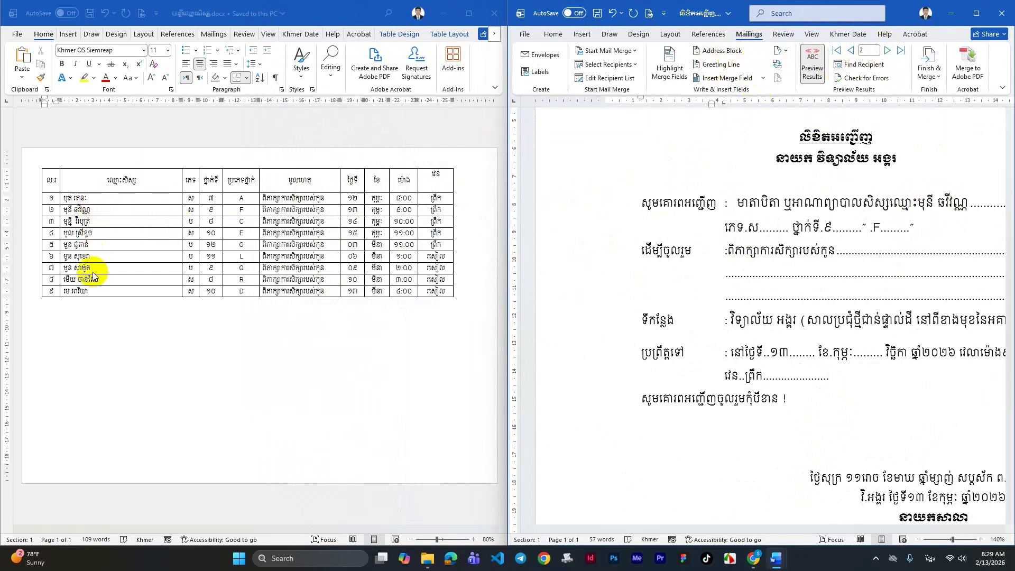
click(977, 13)
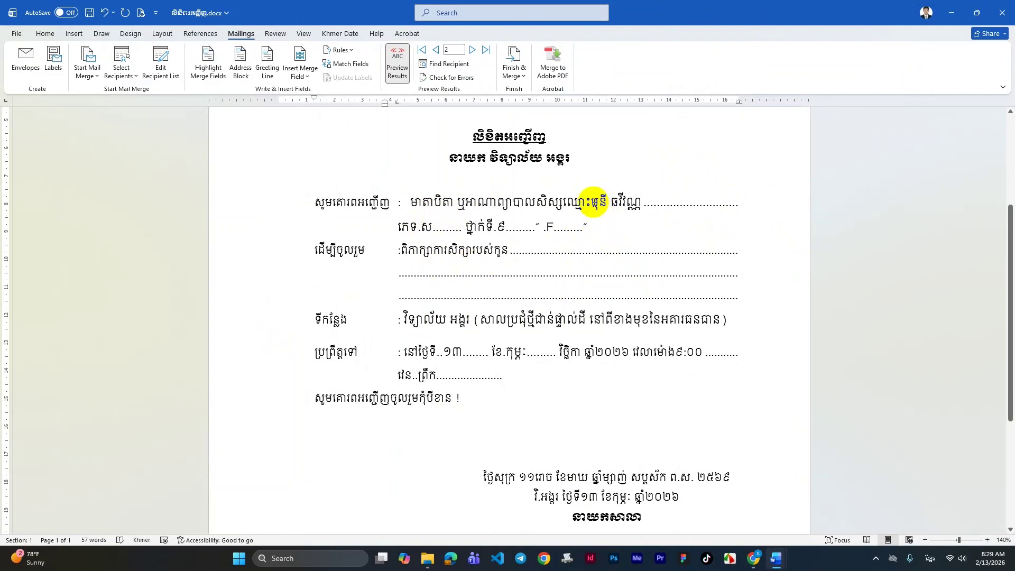
Step: Set the student name merge field to the Khmer OS Muol Light font and add a space before it
drag(591, 202, 641, 200)
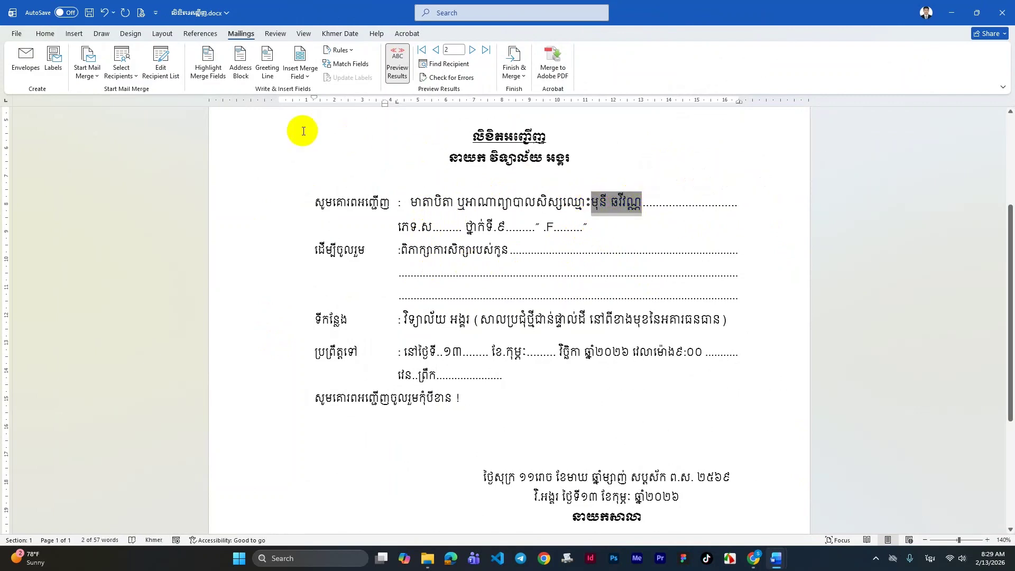
click(45, 33)
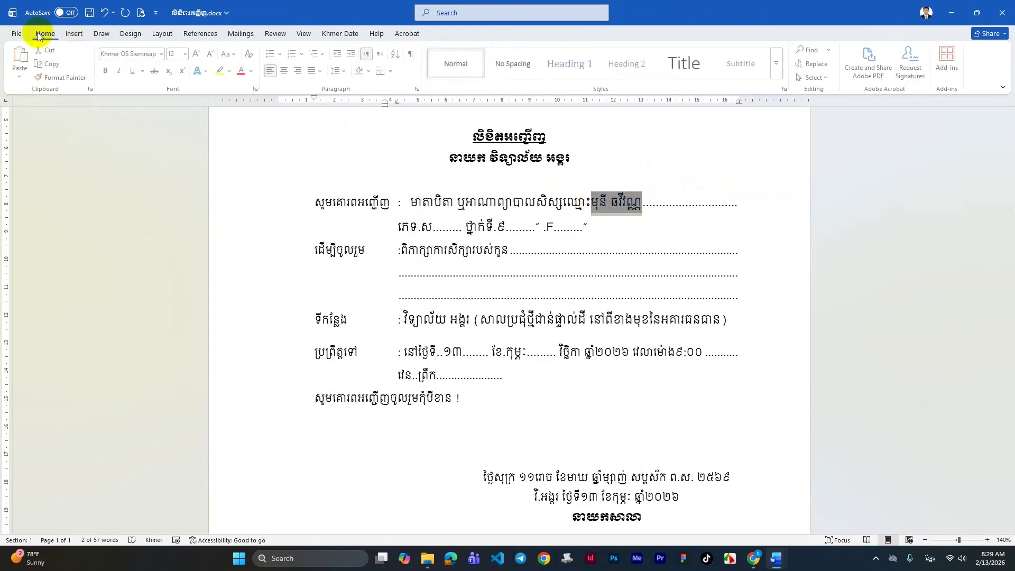
click(163, 55)
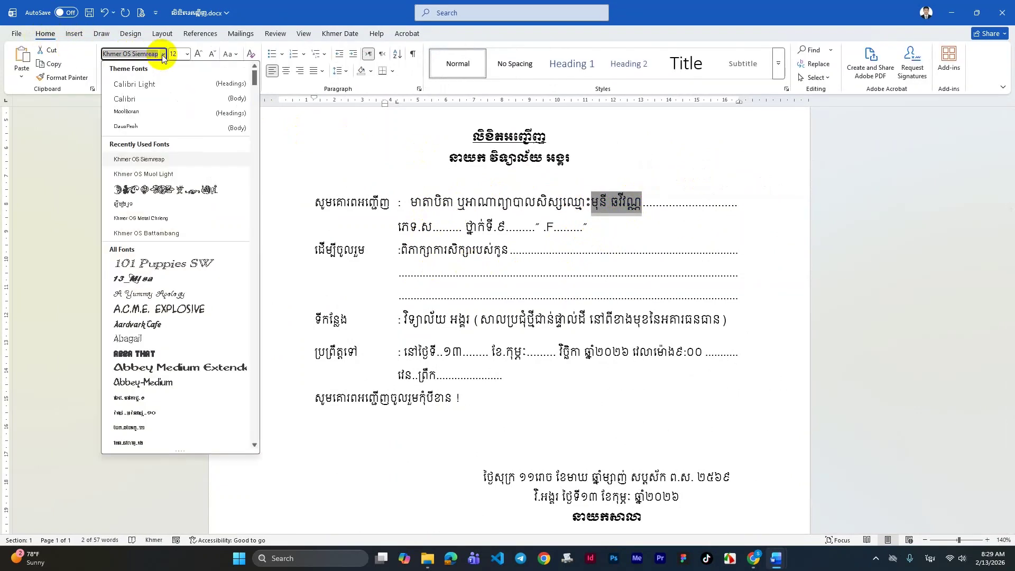
click(158, 175)
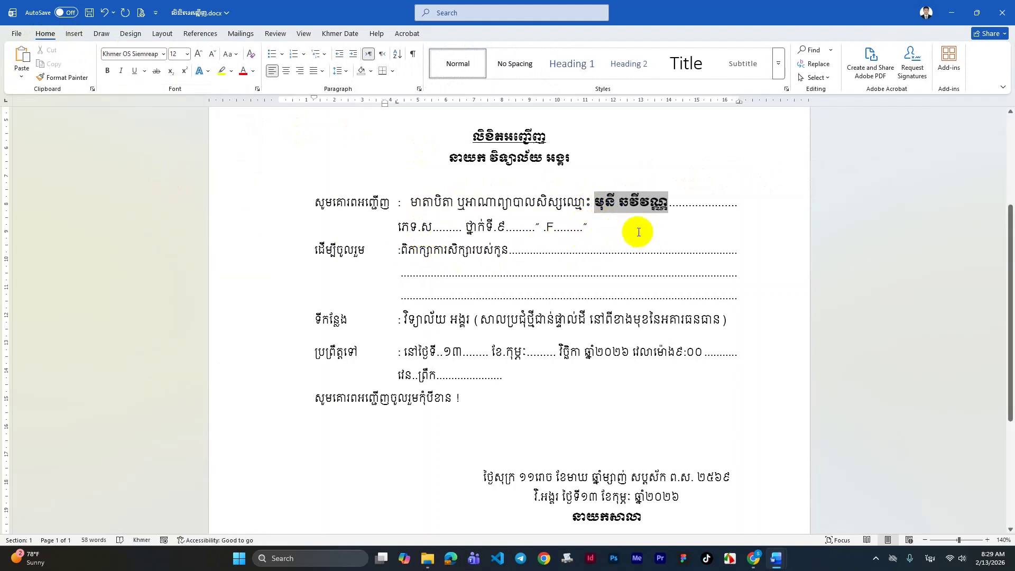
Step: Make the gender and grade merge fields bold italic, and the quoted class type field italic
double_click(427, 227)
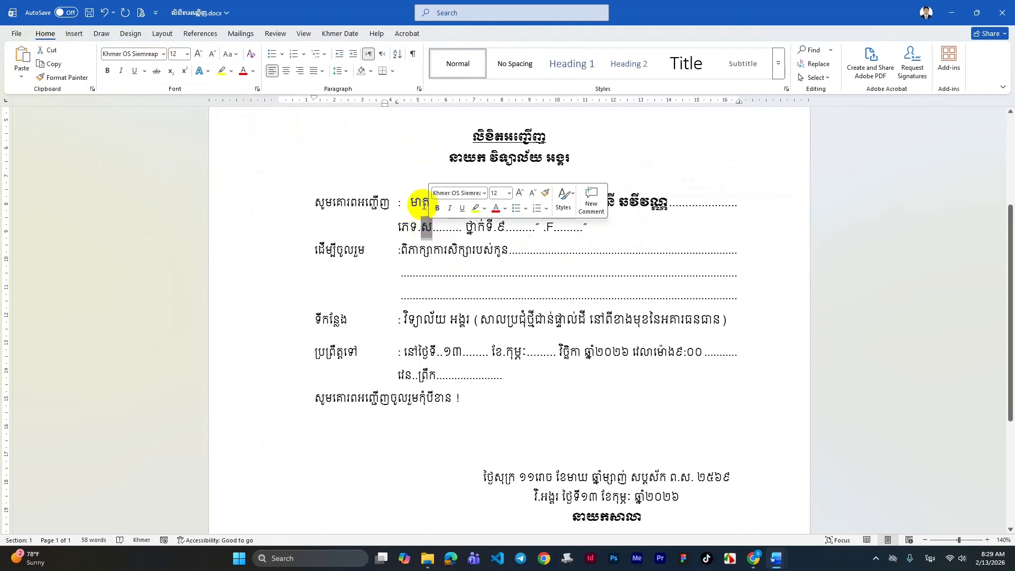
click(120, 71)
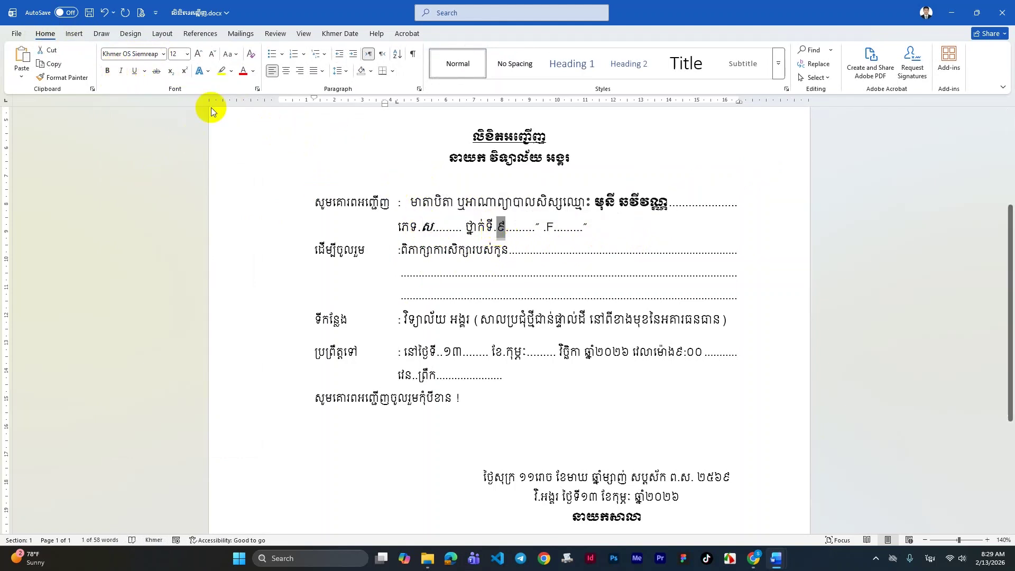
click(121, 74)
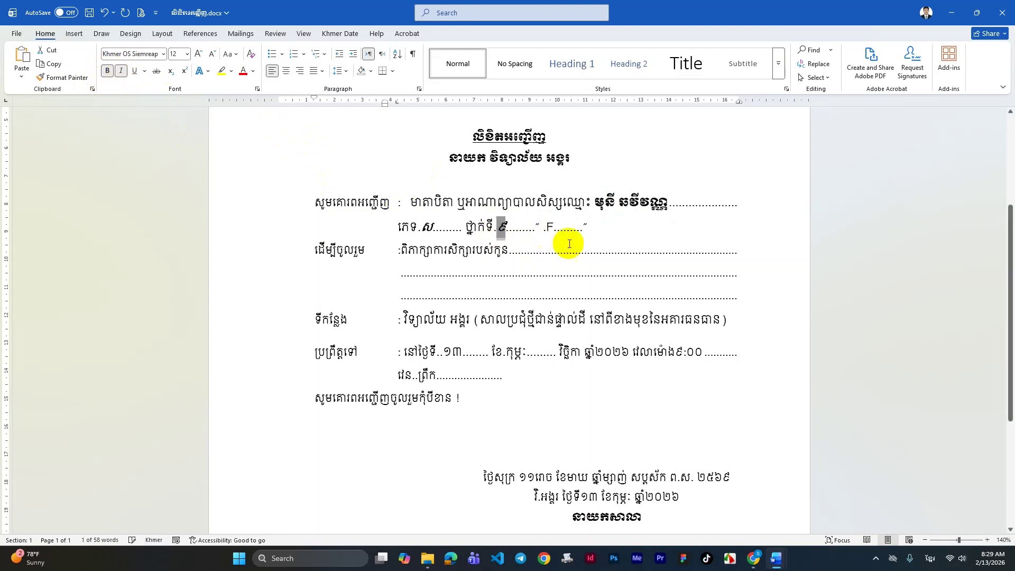
click(122, 74)
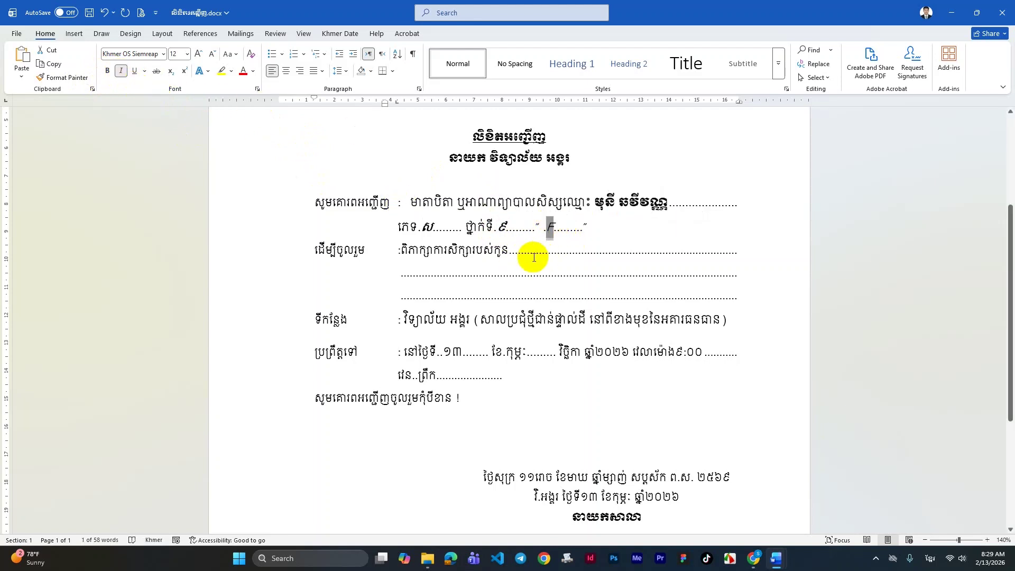
Step: Make the purpose merge field after ដើម្បីចូលរួម bold and italic
drag(505, 247, 401, 250)
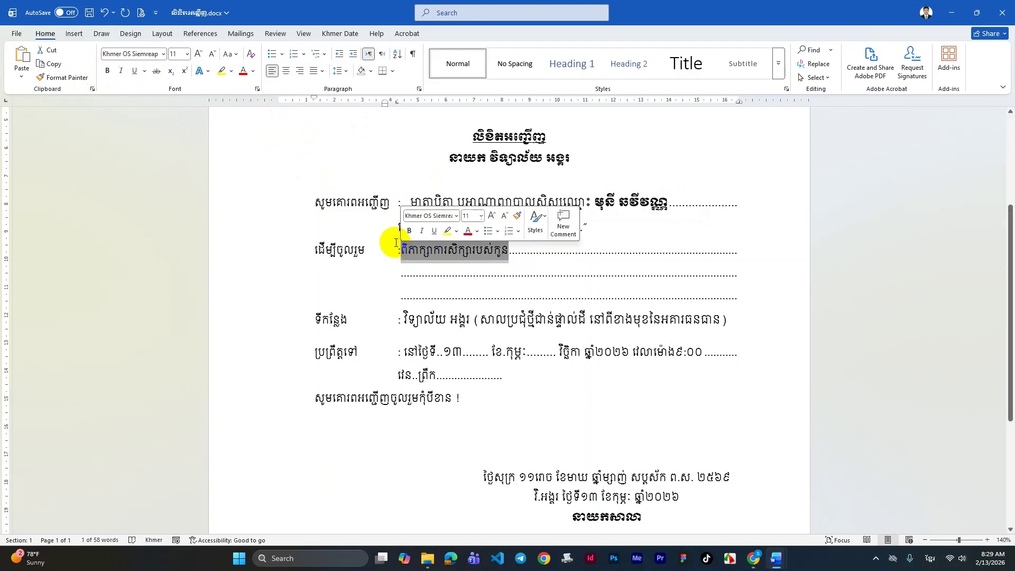
click(106, 72)
click(122, 70)
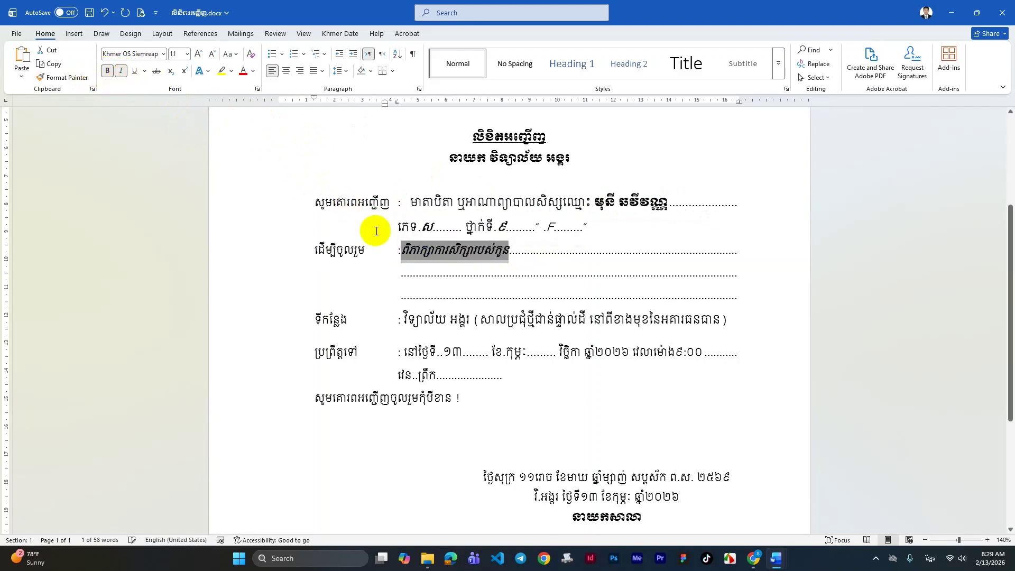
Step: Make the day and month merge fields in the date line bold and italic
drag(466, 354, 443, 353)
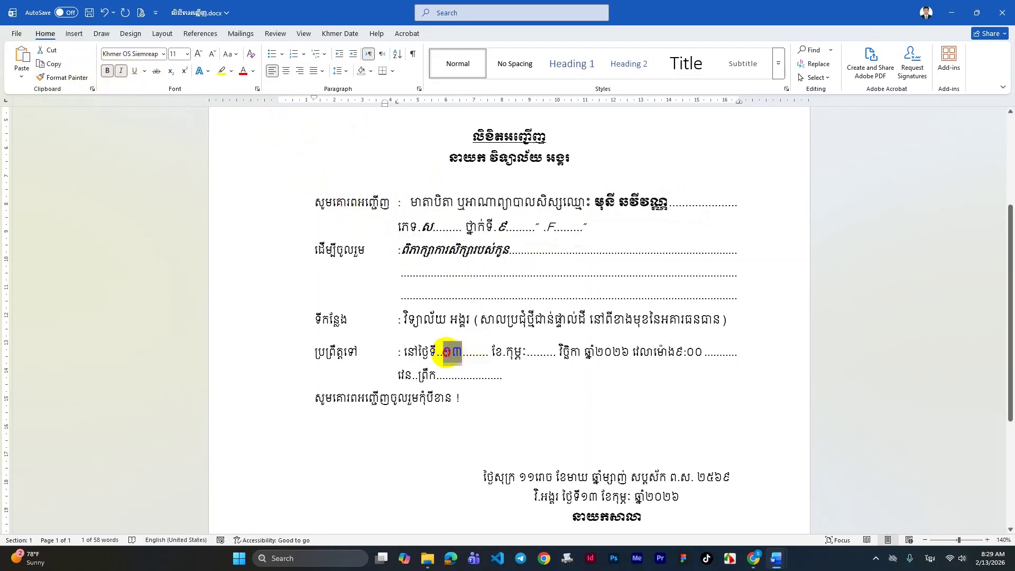
click(111, 77)
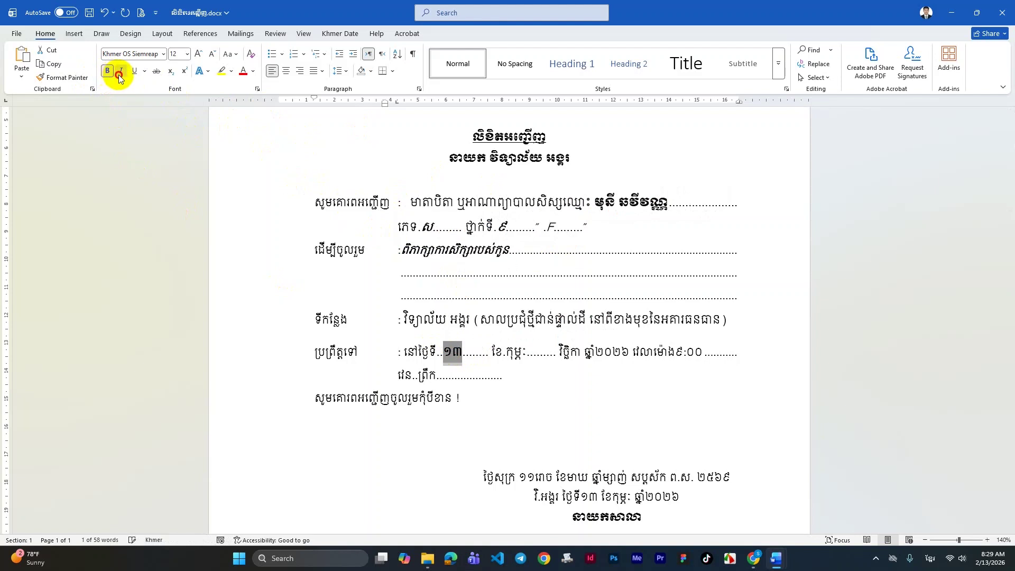
click(120, 70)
double_click(517, 352)
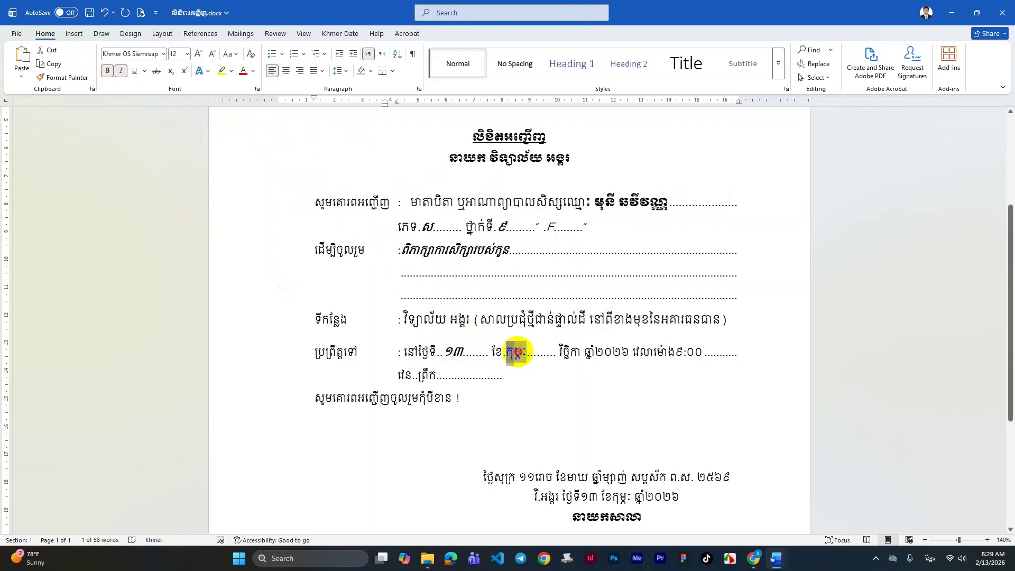
click(527, 352)
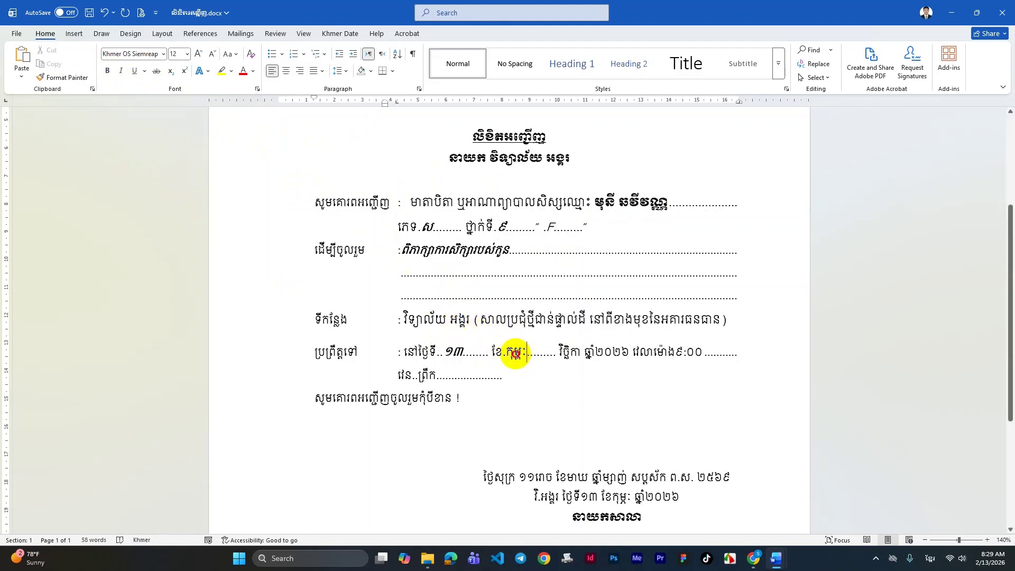
double_click(503, 352)
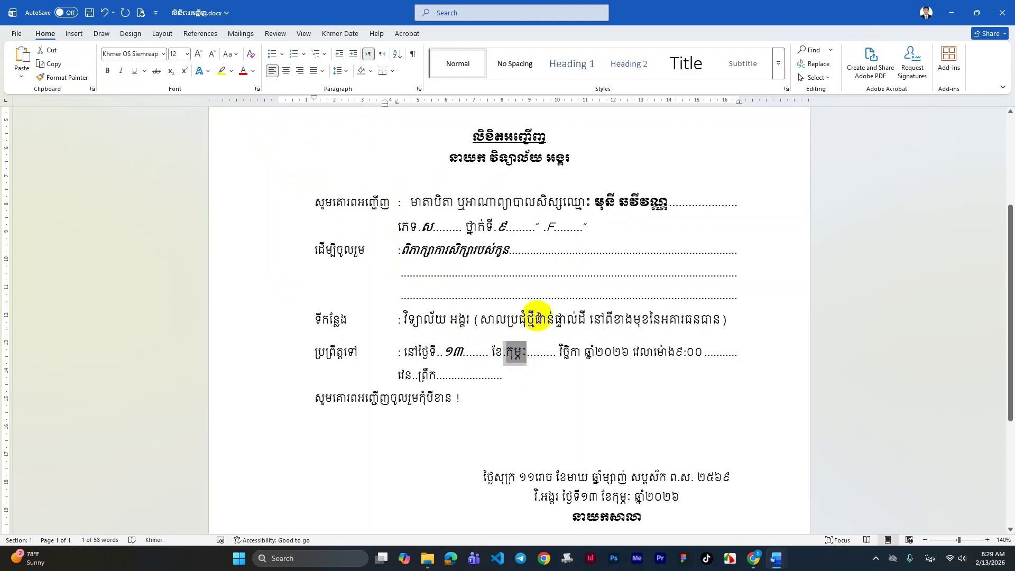
click(487, 357)
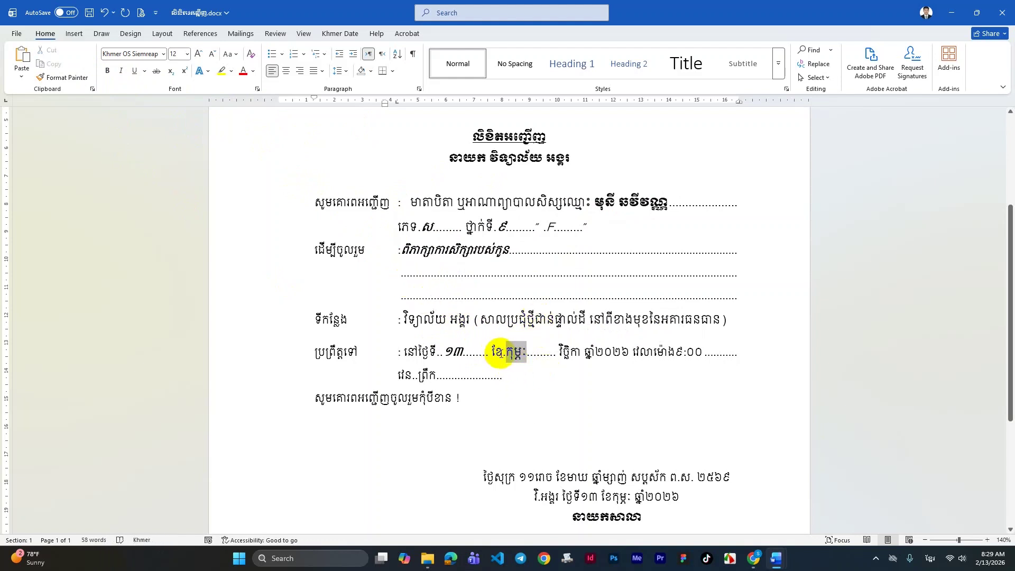
double_click(516, 352)
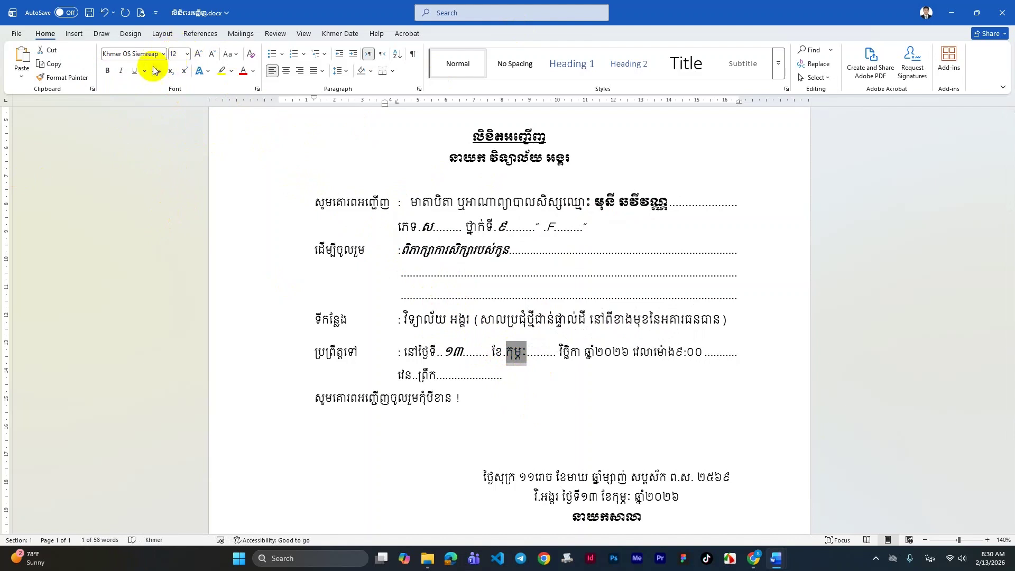
click(120, 71)
click(107, 71)
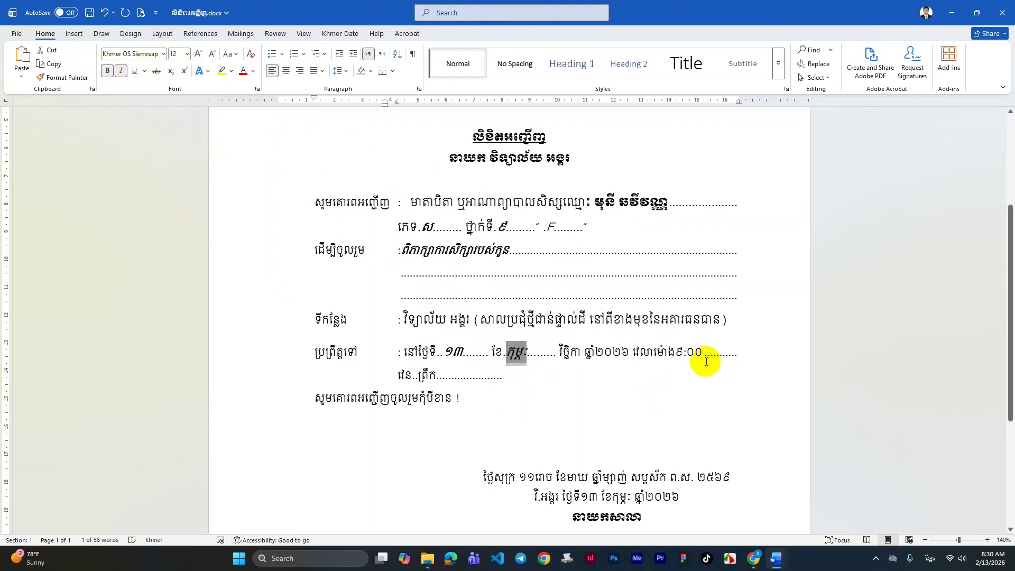
Step: Make the time merge field and the វេន merge field below it bold and italic
drag(676, 353, 696, 352)
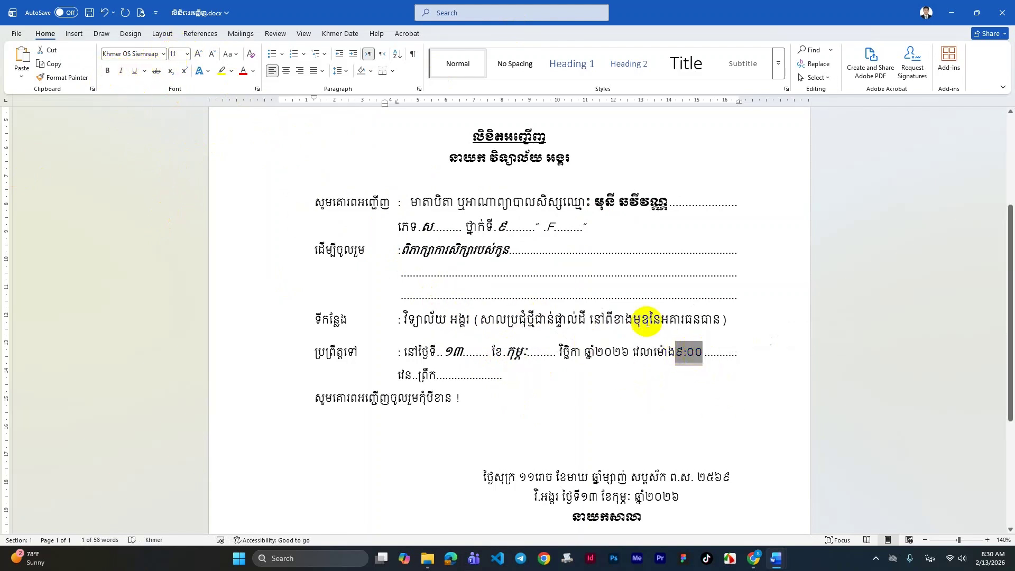
click(122, 73)
drag(420, 376, 426, 375)
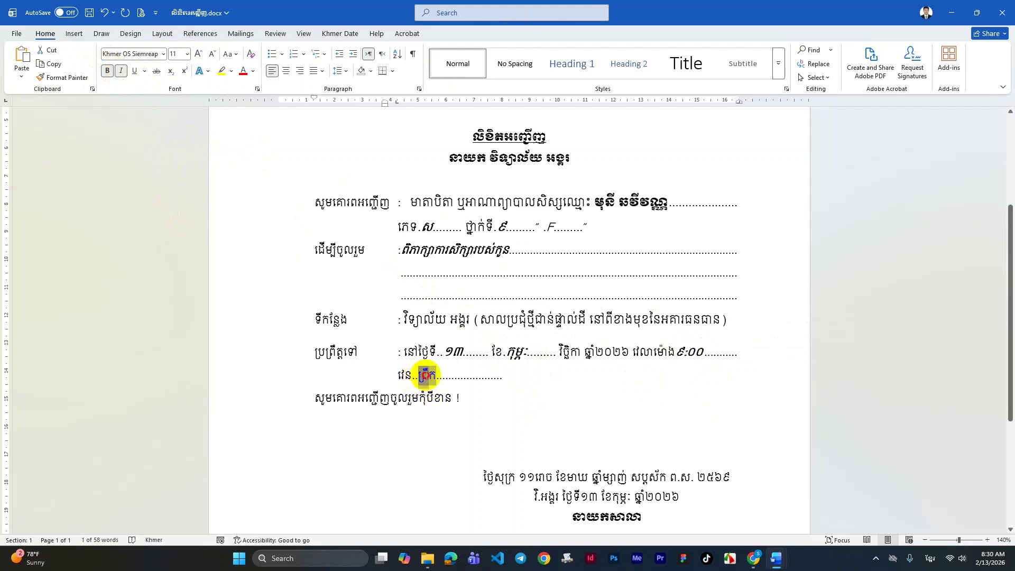
click(108, 72)
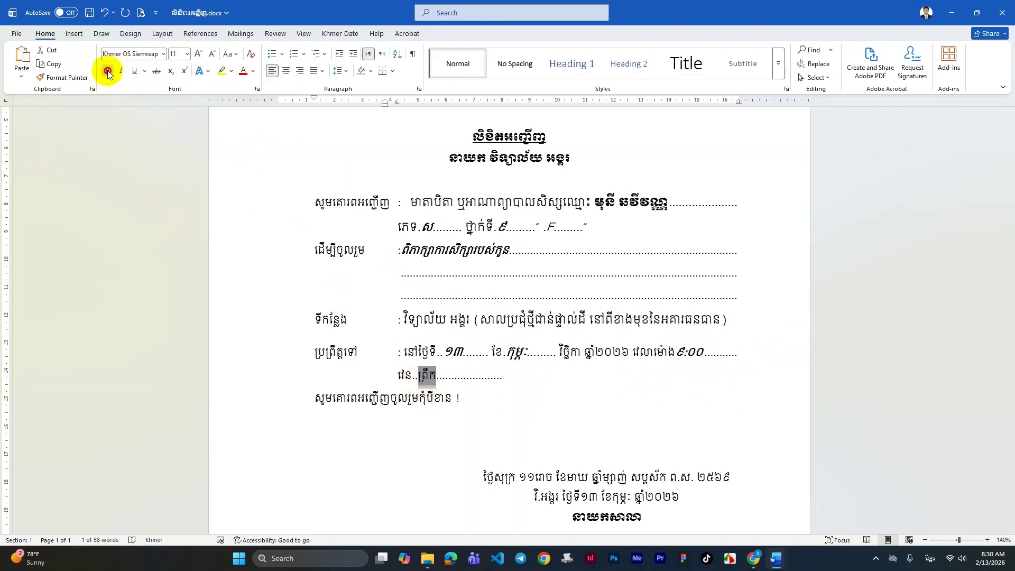
click(120, 72)
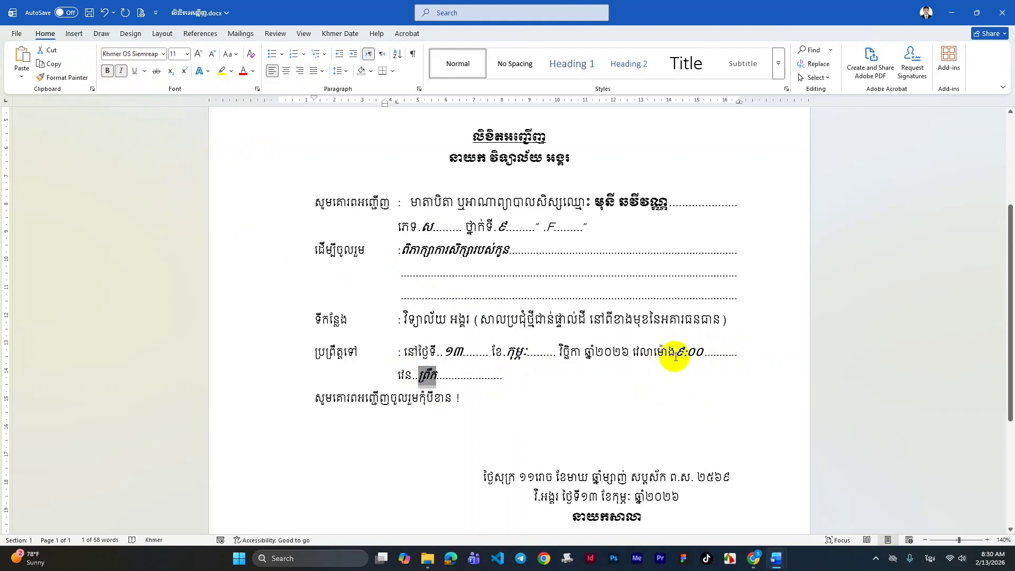
Step: Add a space before the time merge field and delete one dot before the វេន merge field
drag(678, 352, 706, 352)
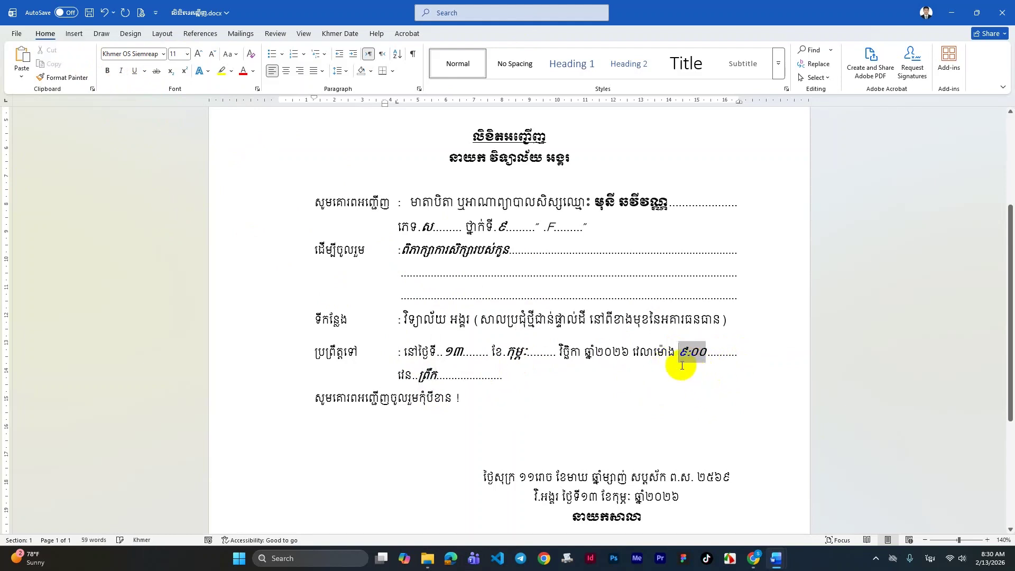
double_click(423, 377)
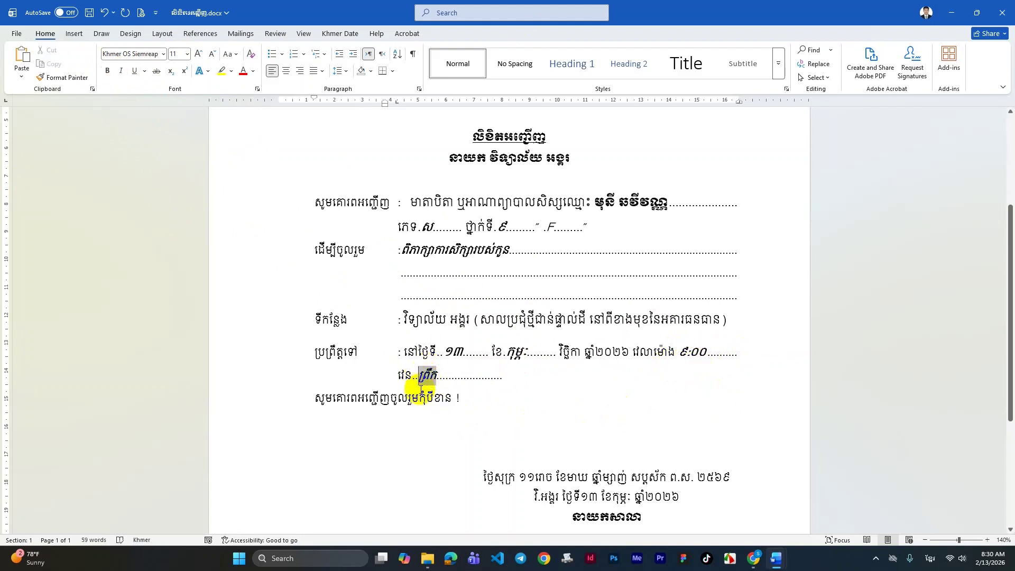
click(525, 379)
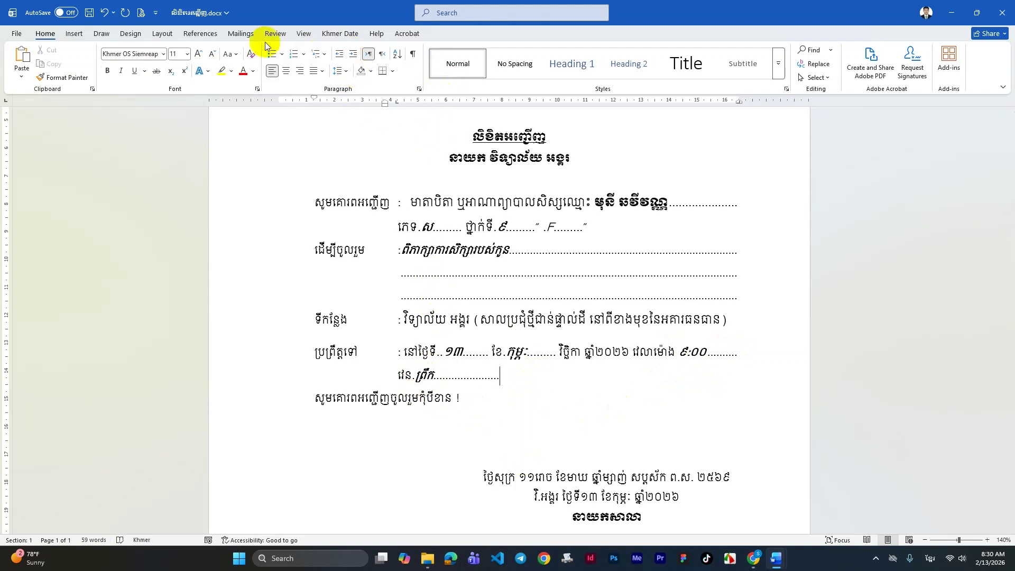
Step: Step through the previewed recipient records from 2 to 9 to check the newly formatted fields
click(241, 33)
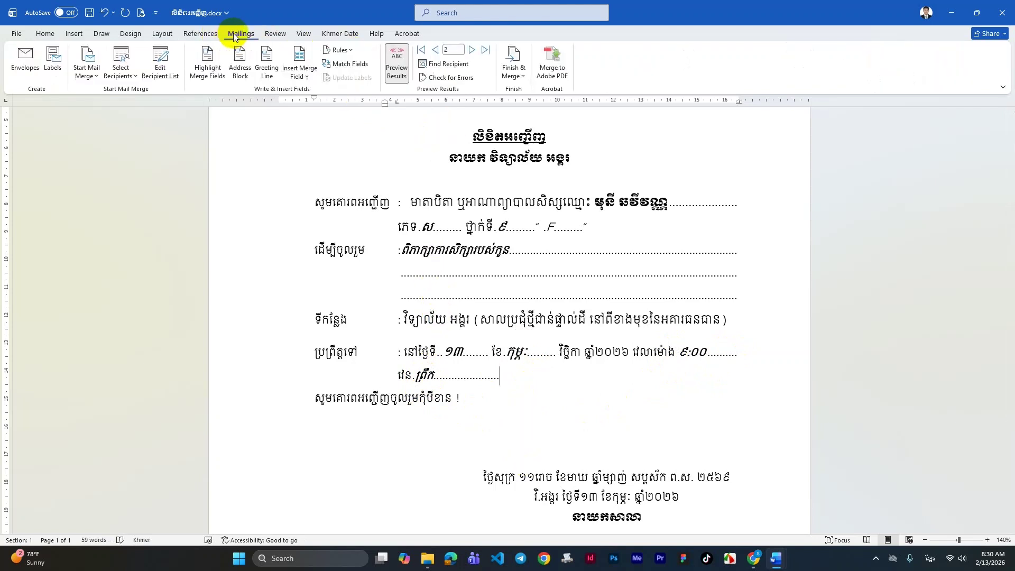
click(471, 51)
click(471, 50)
click(472, 50)
click(471, 50)
click(471, 50)
click(471, 50)
click(472, 50)
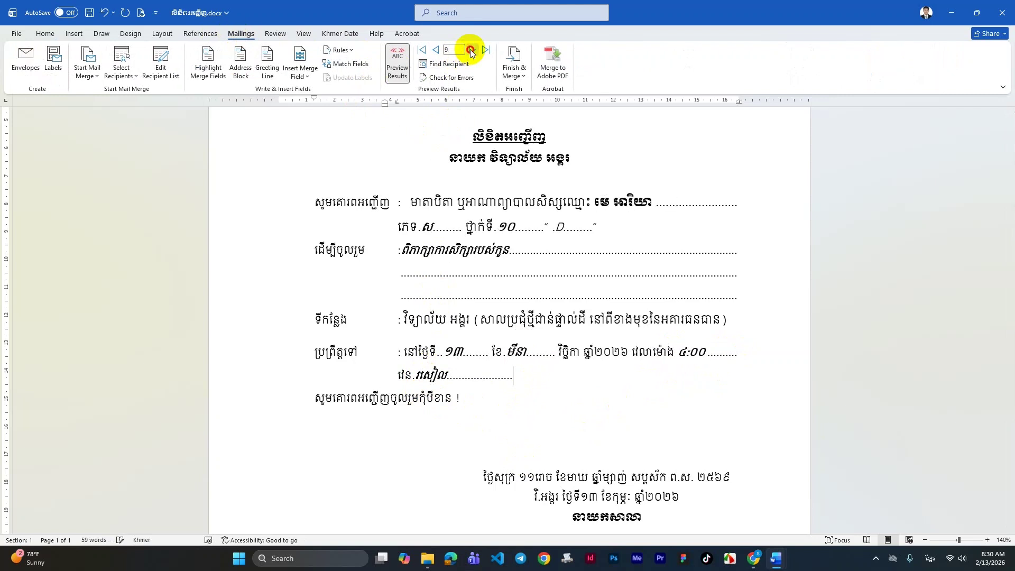
Step: Step back through the previewed records to record 1, then forward to record 5
click(437, 50)
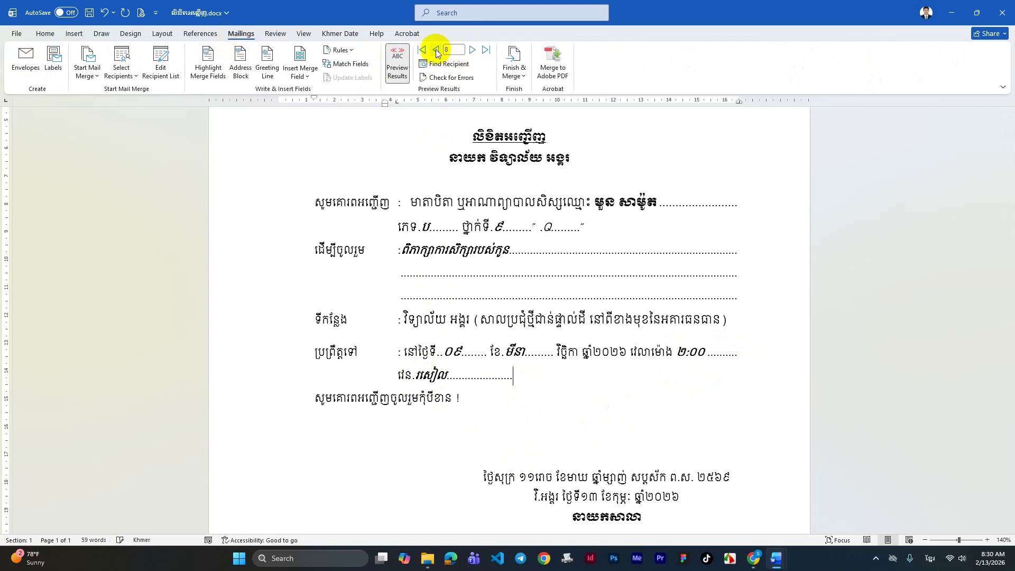
click(437, 50)
click(437, 50)
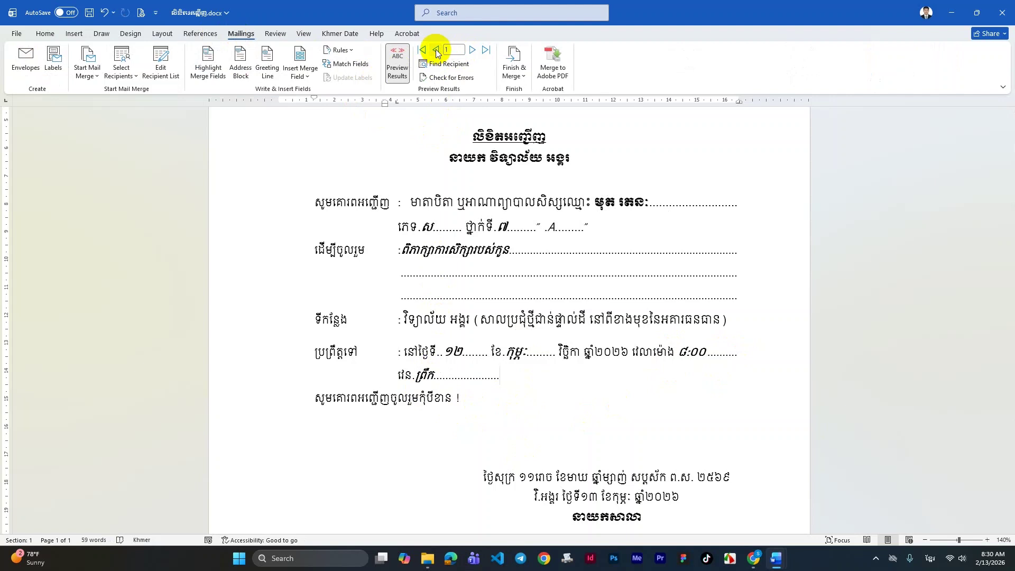
click(472, 50)
click(472, 50)
click(472, 50)
click(472, 50)
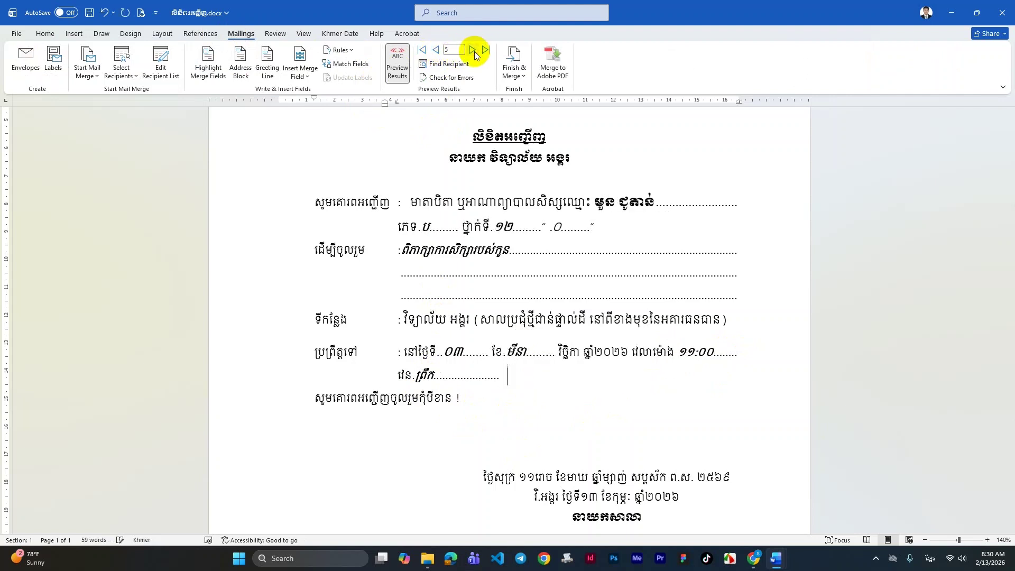
Step: Step through the previewed records from 5 forward to 8, then back to record 4, to check the merged letter
click(473, 51)
click(472, 50)
click(473, 50)
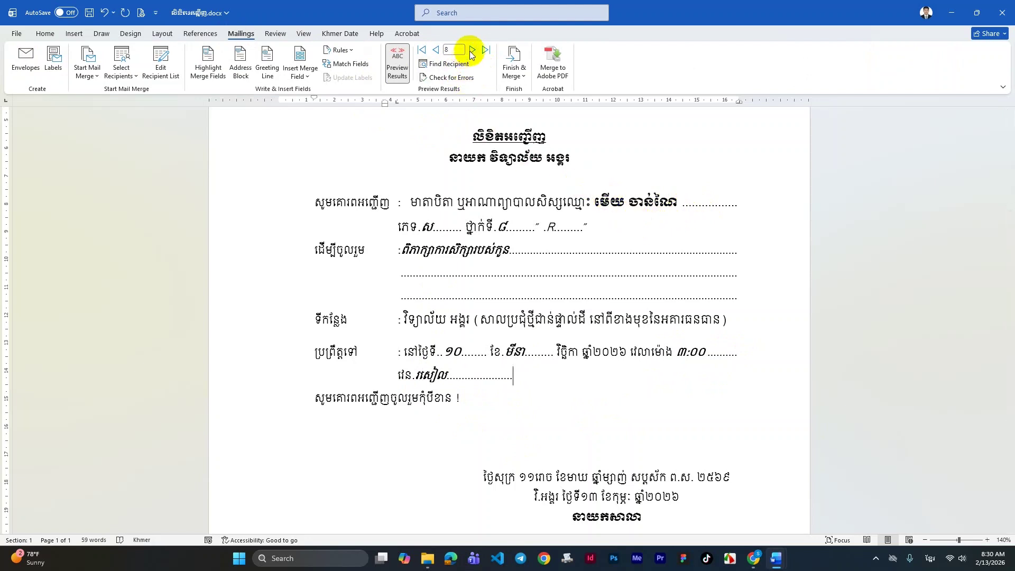
click(437, 49)
click(437, 50)
click(436, 50)
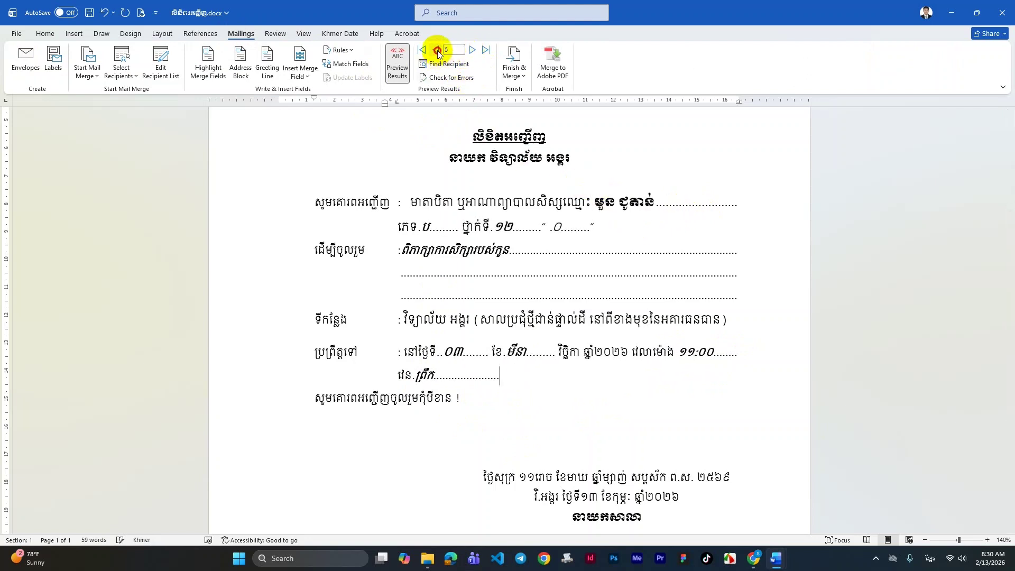
click(437, 49)
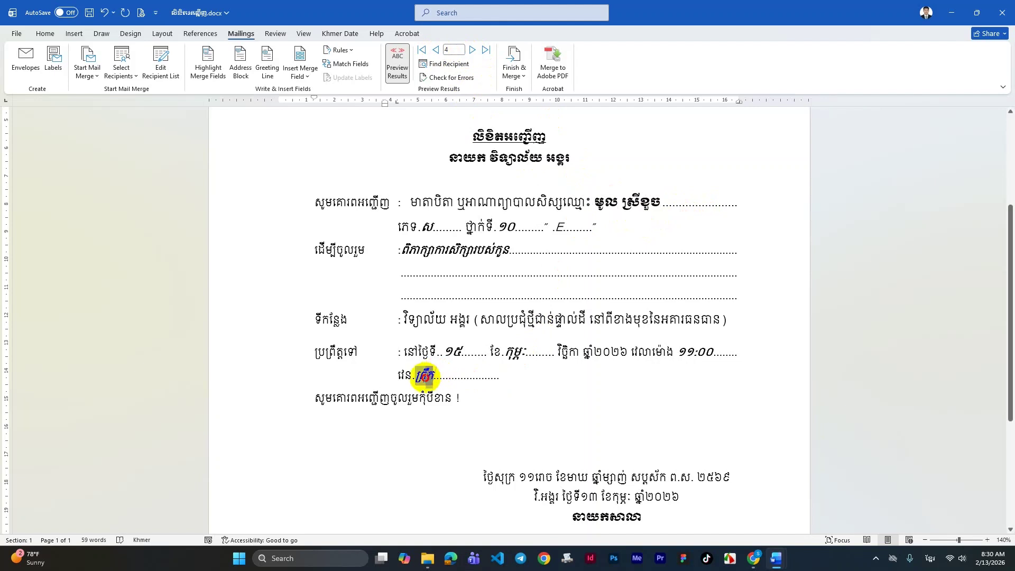
Step: Delete the merge field after the វេន label
key(Delete)
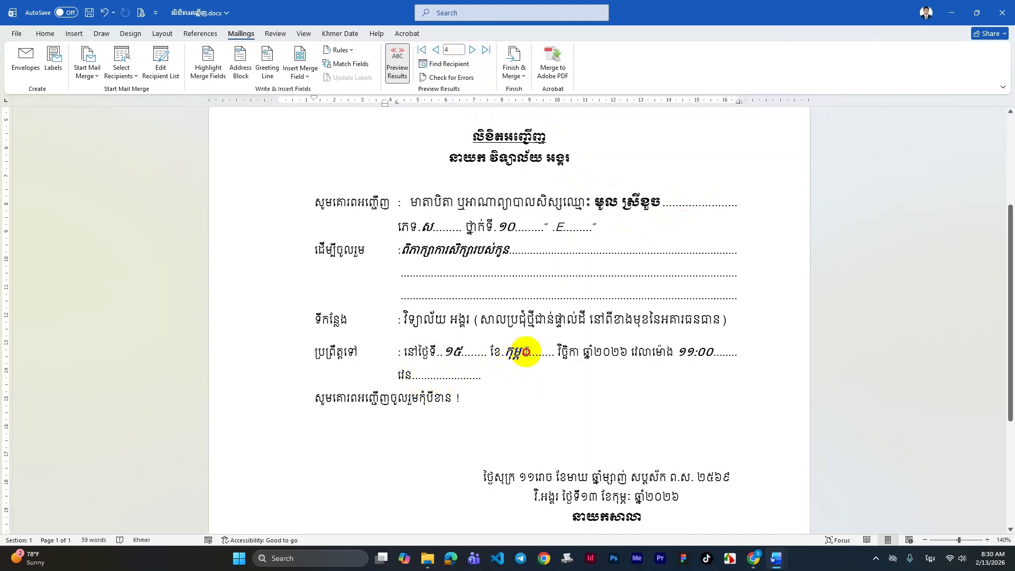
drag(527, 351, 507, 354)
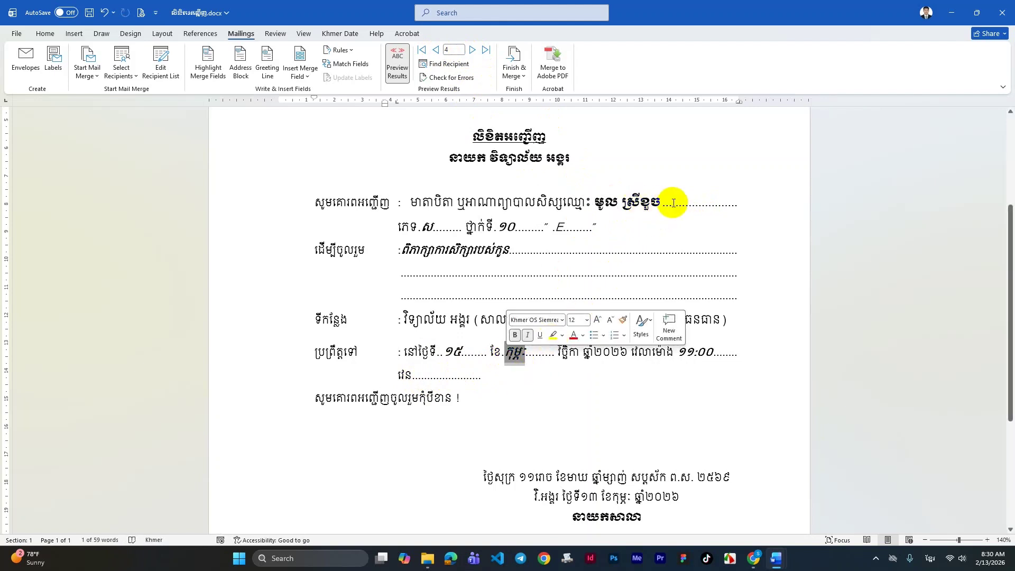
drag(661, 203, 751, 200)
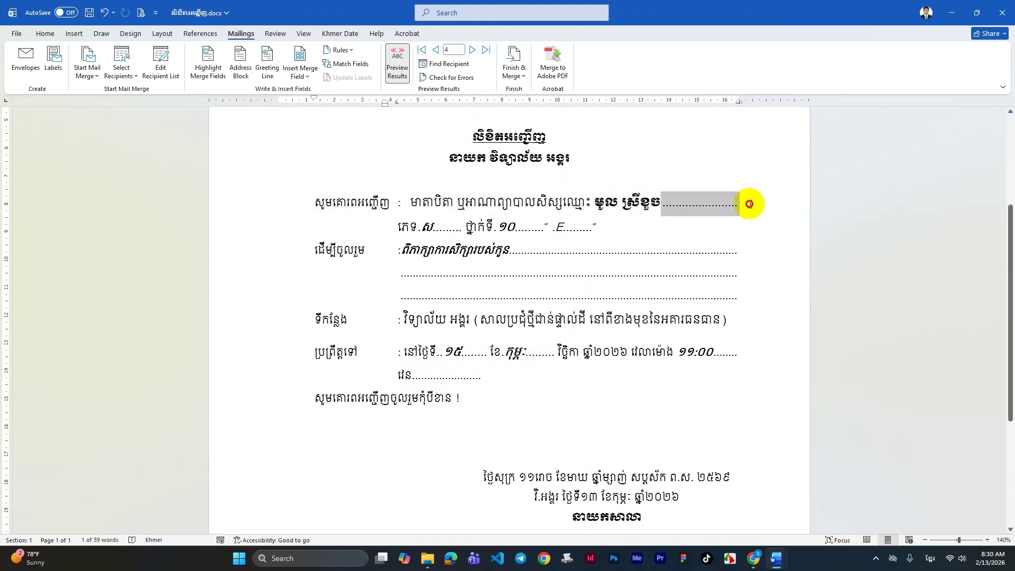
key(BackSpace)
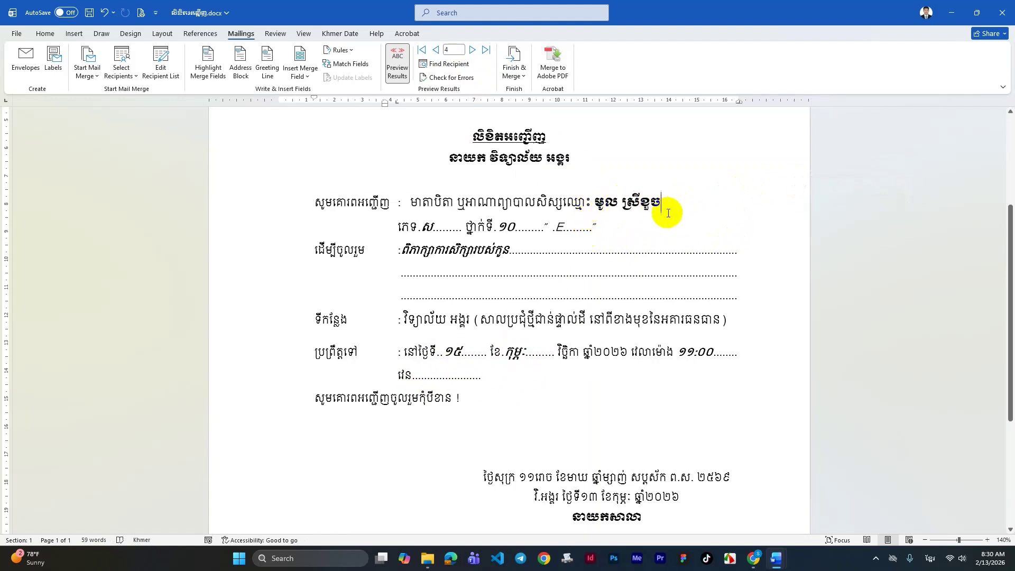
key(ctrl+z)
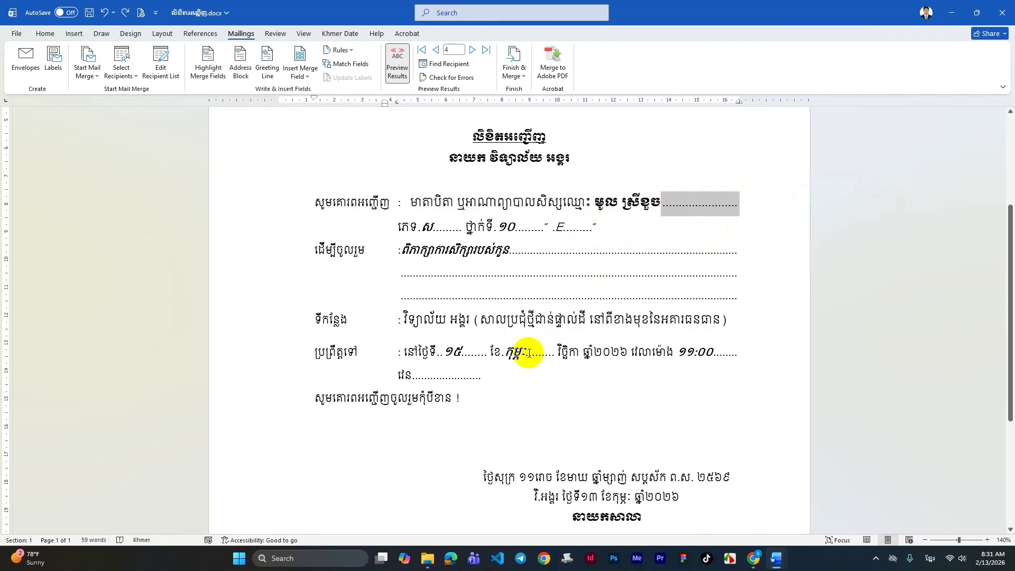
Step: Delete the time, month and day merge fields from the event date line, keeping the dotted blanks
drag(712, 352, 685, 351)
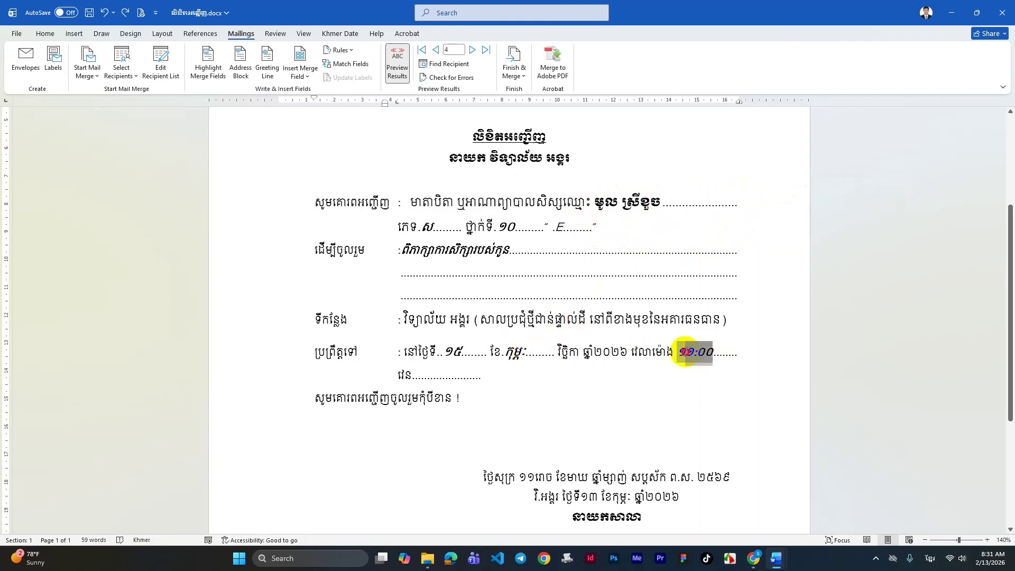
key(BackSpace)
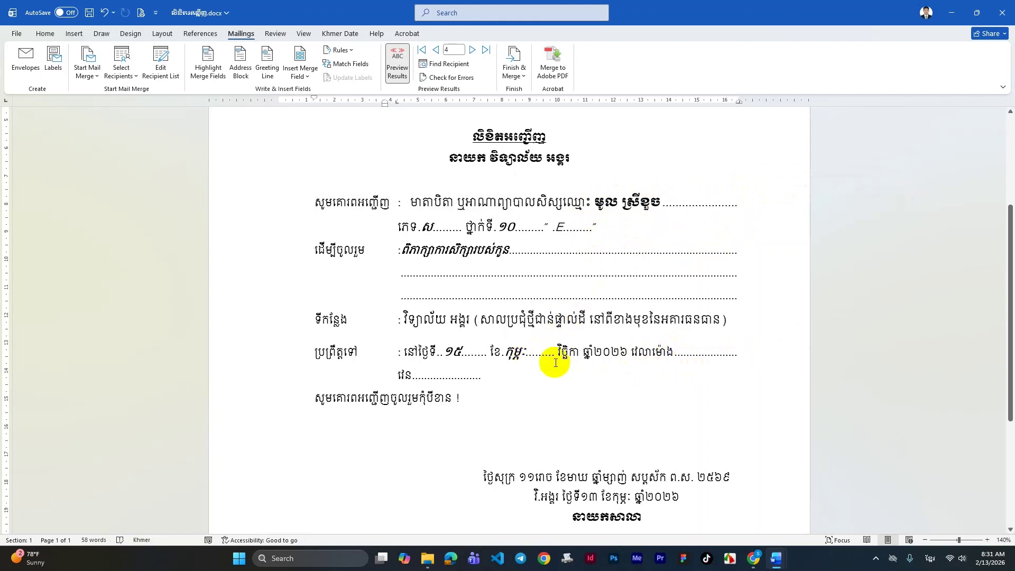
drag(524, 355, 507, 355)
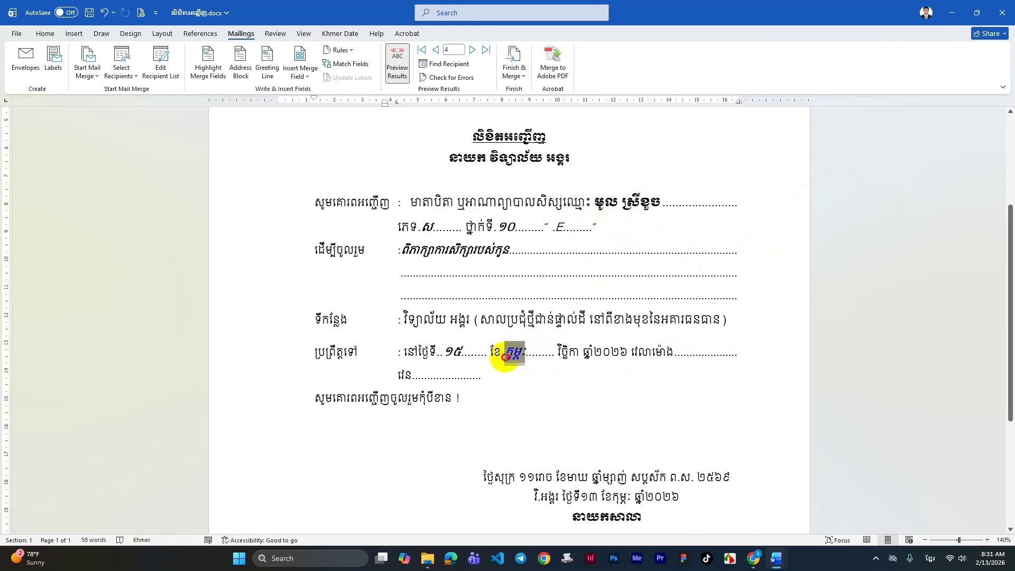
key(BackSpace)
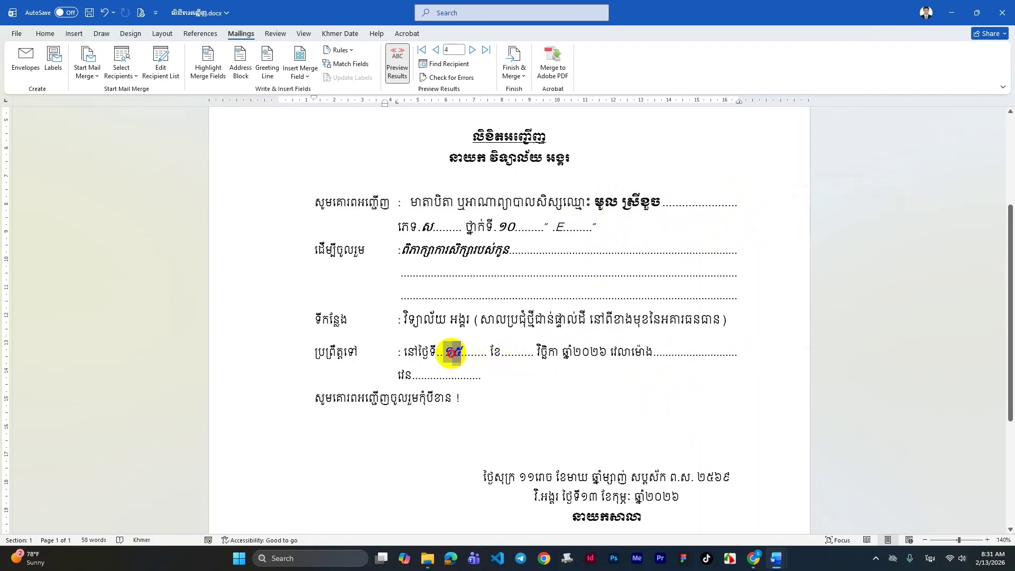
key(BackSpace)
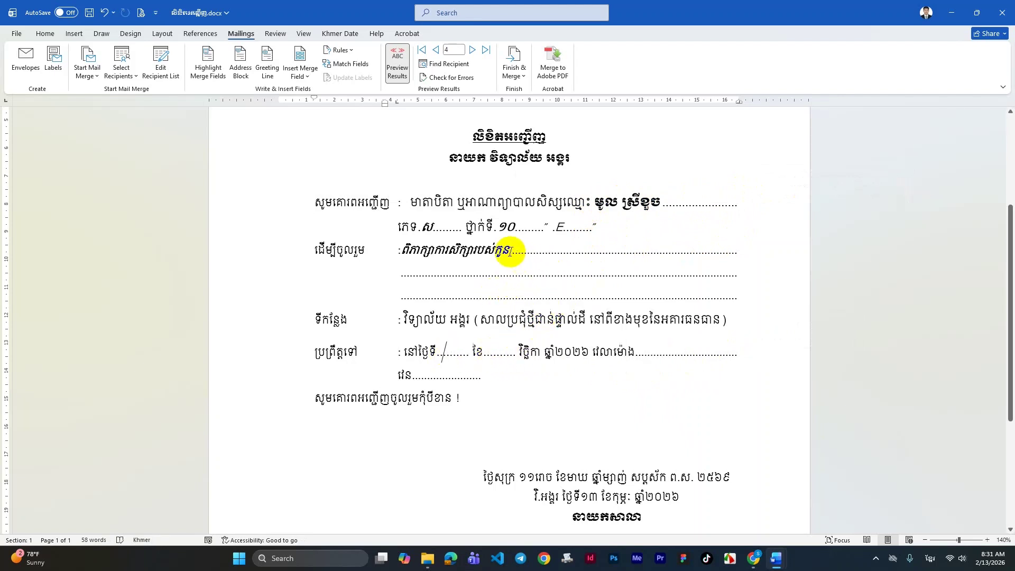
Step: Delete the purpose merge field from the ដើម្បីចូលរួម line while keeping the colon before the dots
drag(510, 251, 397, 252)
key(BackSpace)
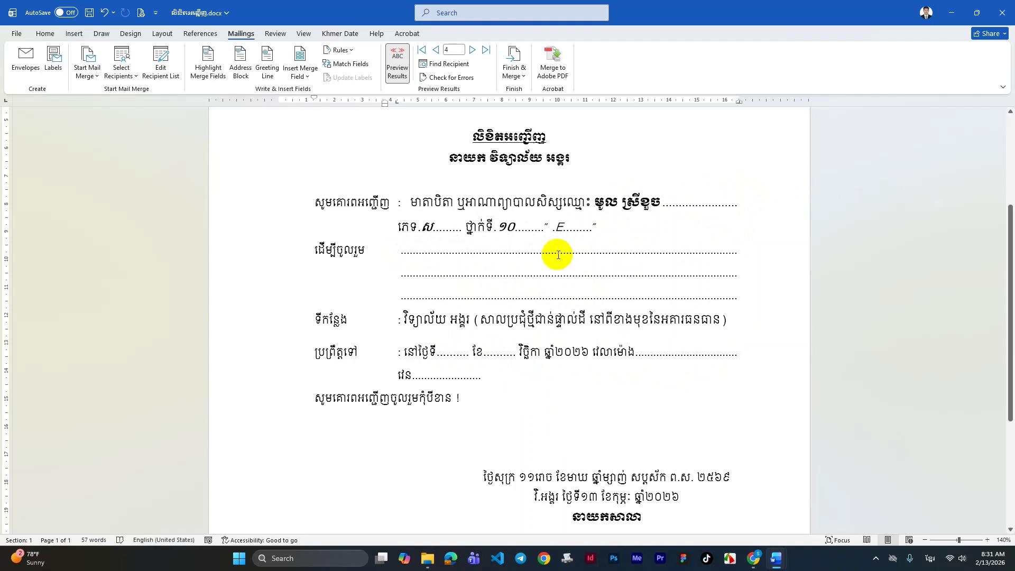
key(ctrl+z)
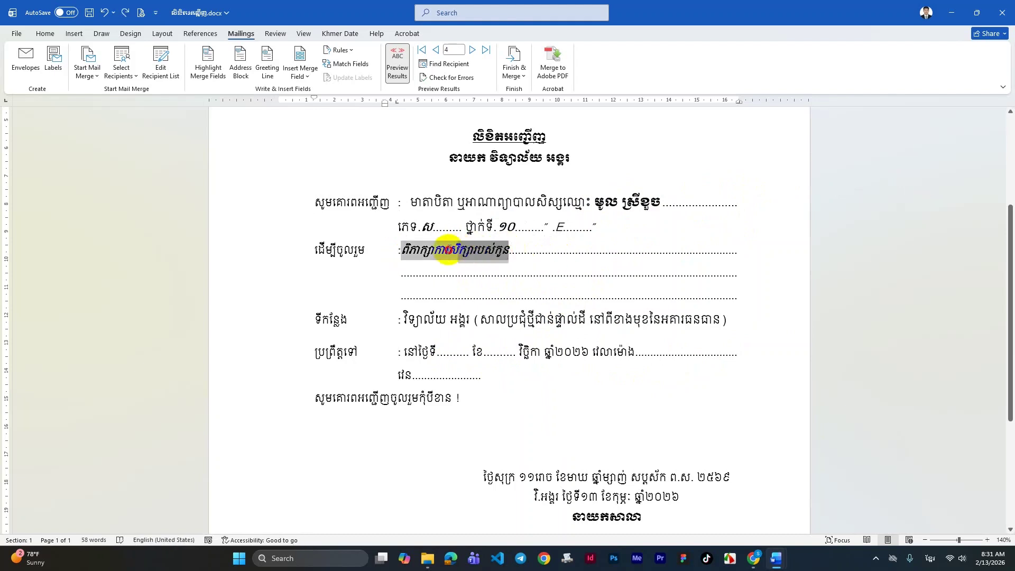
key(BackSpace)
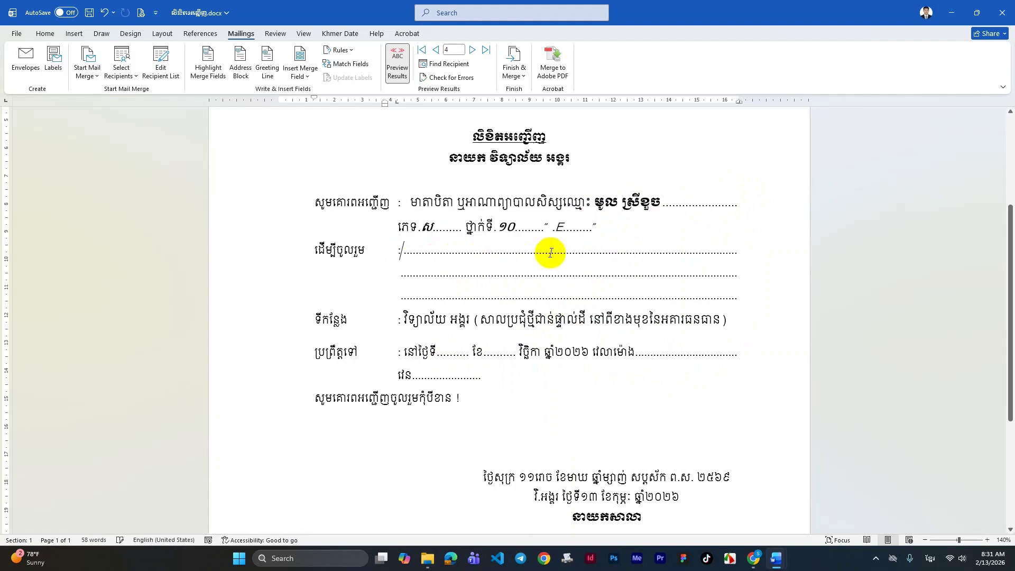
Step: Delete the class letter, grade, gender and student name merge fields from the invitation's first two lines
key(BackSpace)
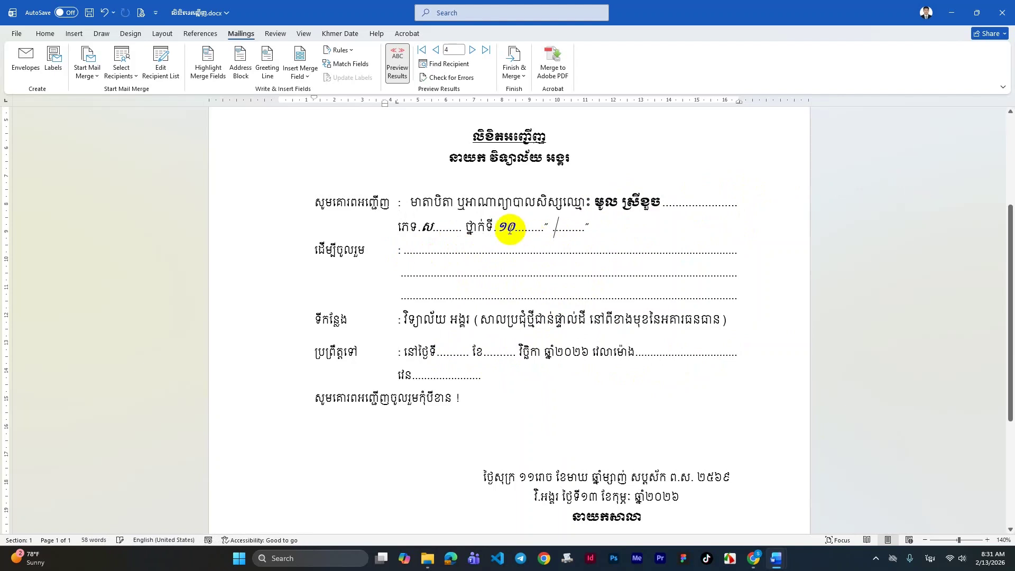
key(BackSpace)
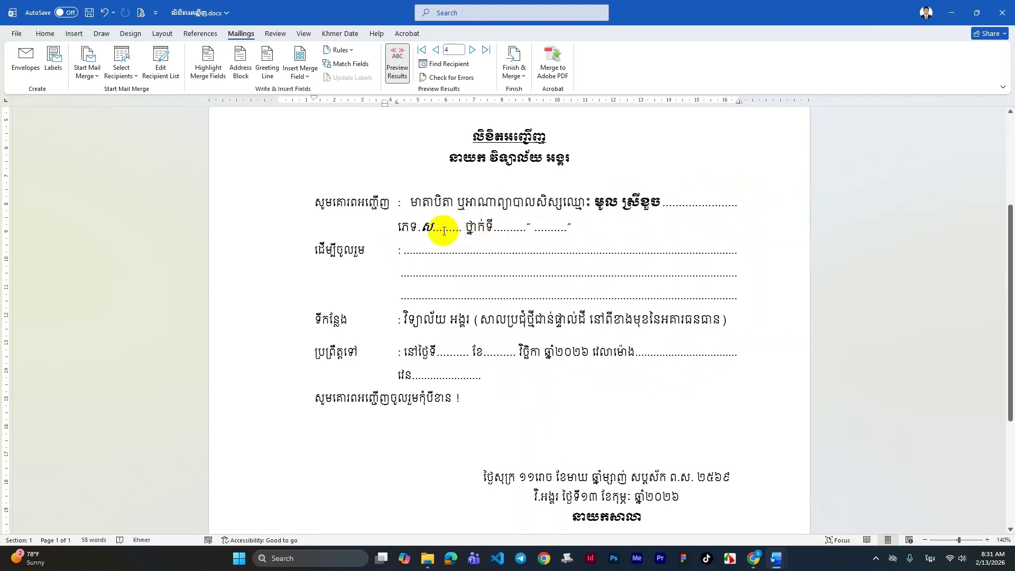
key(BackSpace)
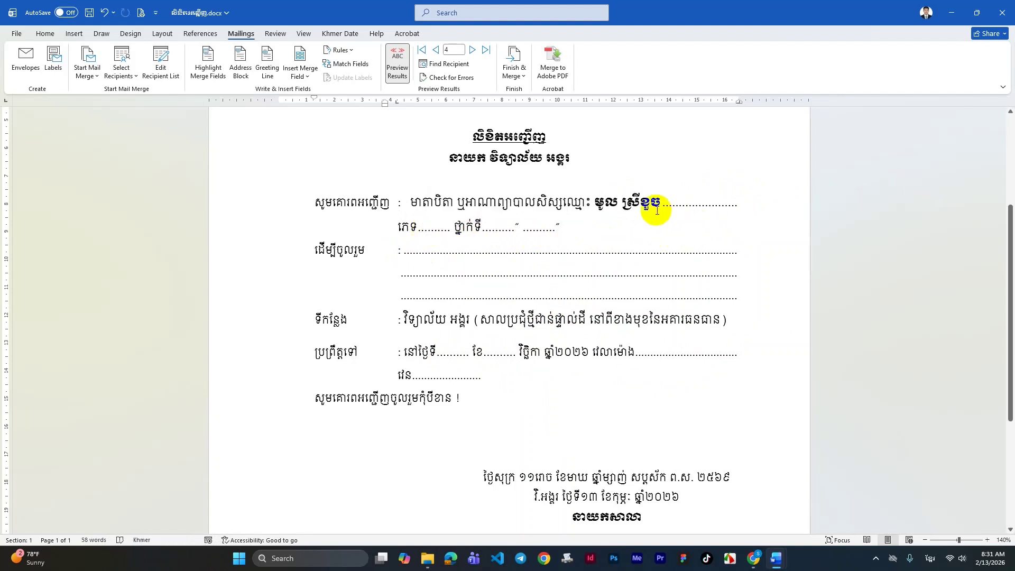
drag(659, 205, 612, 203)
key(BackSpace)
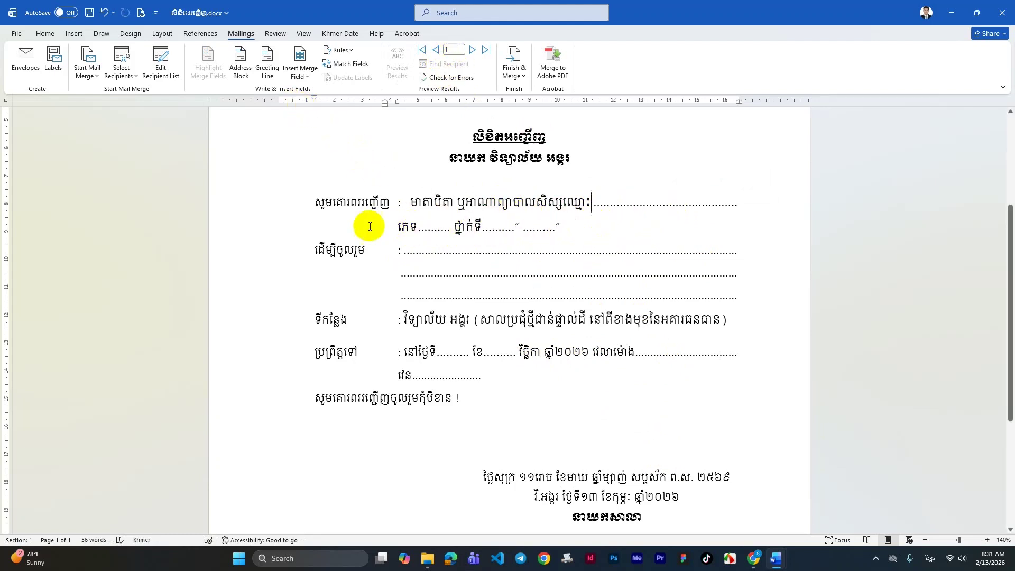
Step: Draw a text box about 0.89 cm high and 5.72 cm wide over the student name's dotted line and nudge it slightly upward
click(49, 36)
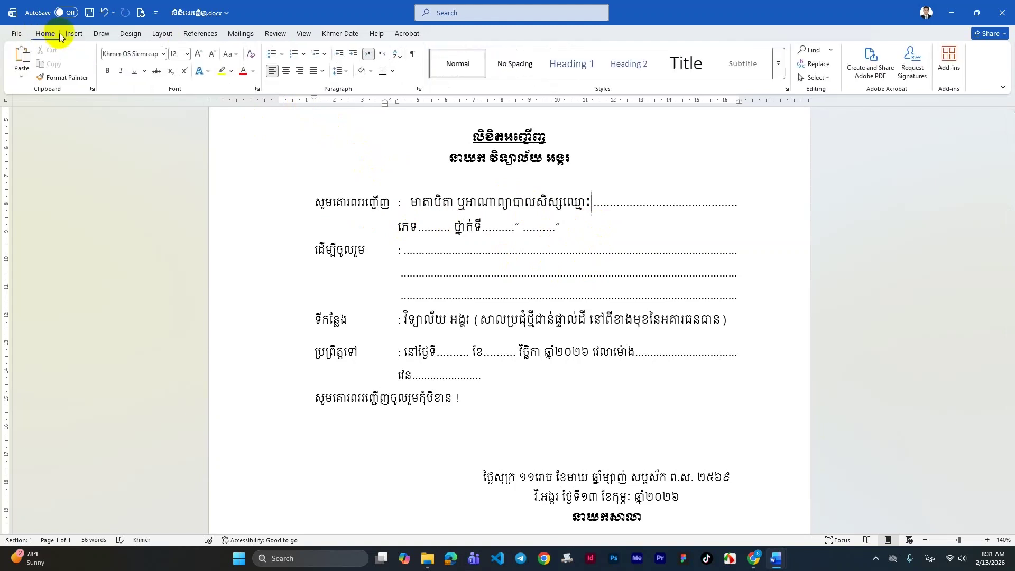
click(70, 33)
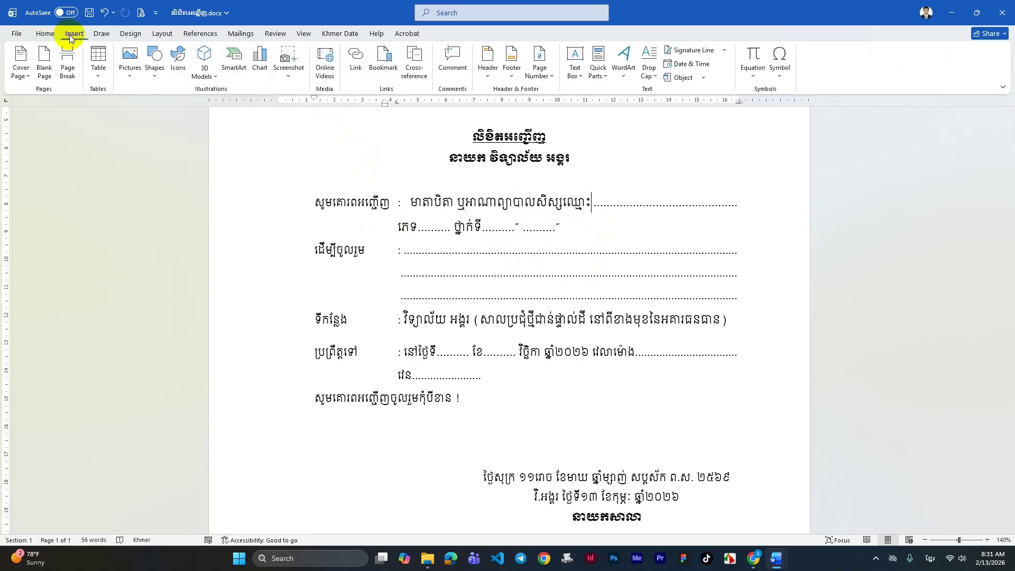
click(130, 70)
click(148, 77)
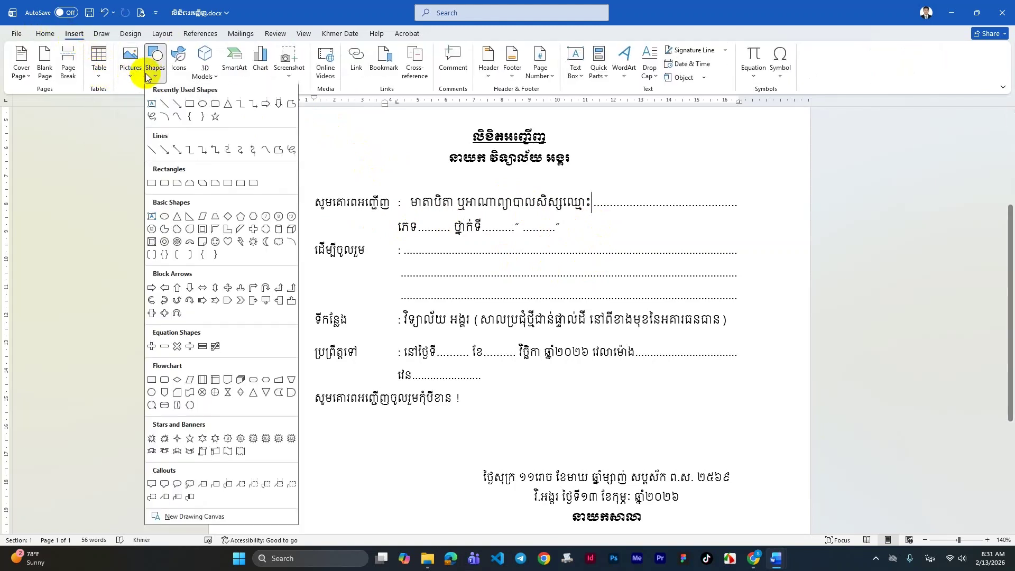
click(152, 106)
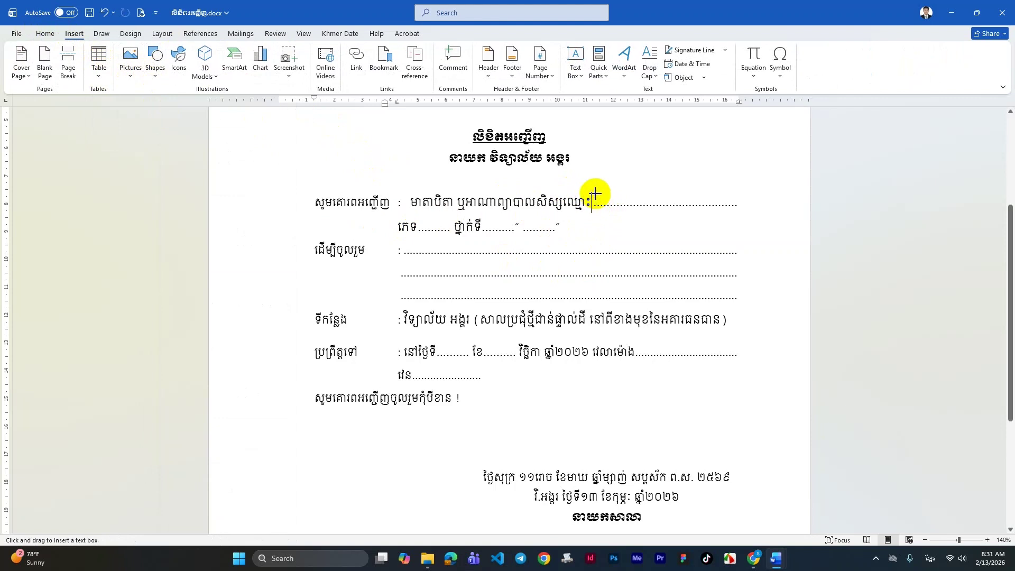
drag(597, 196, 755, 216)
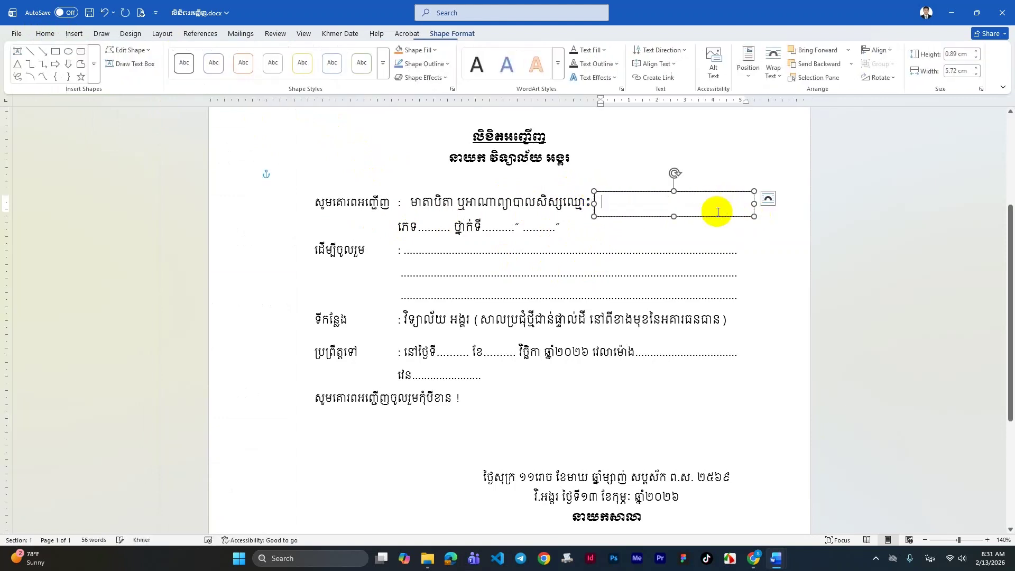
drag(642, 192, 641, 188)
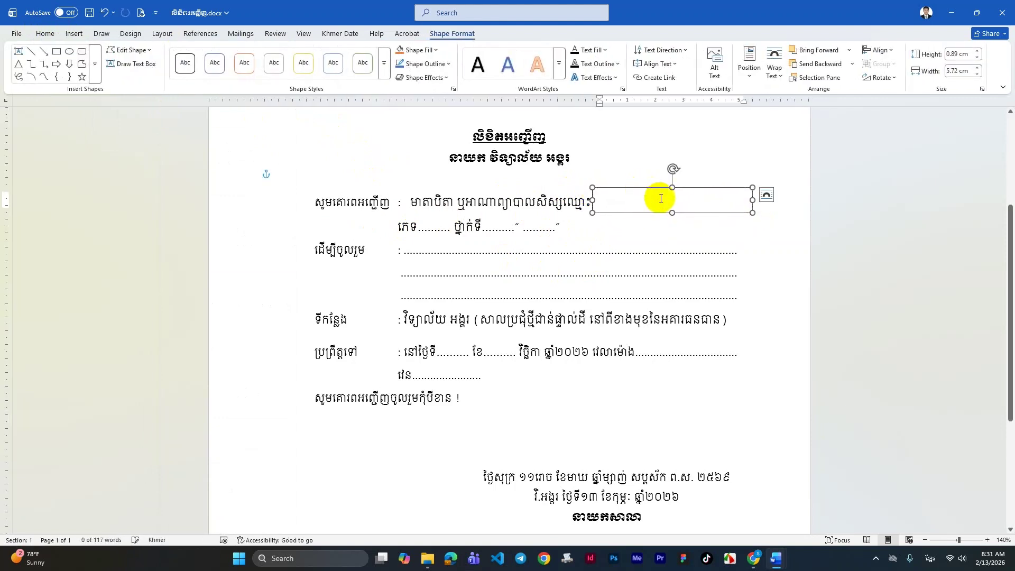
click(633, 205)
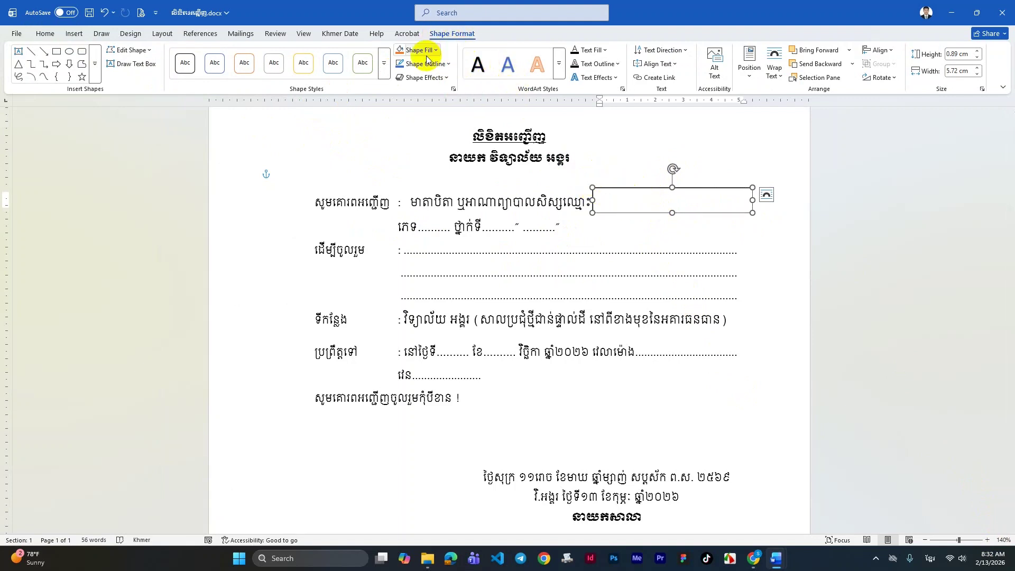
Step: Set the text box over the student name line to no outline and no fill
click(445, 65)
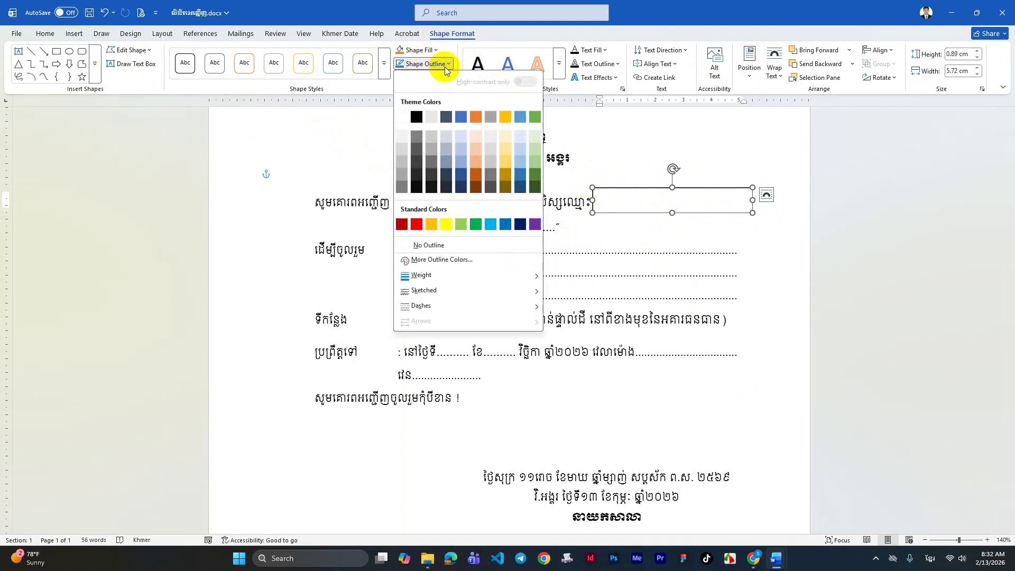
click(443, 247)
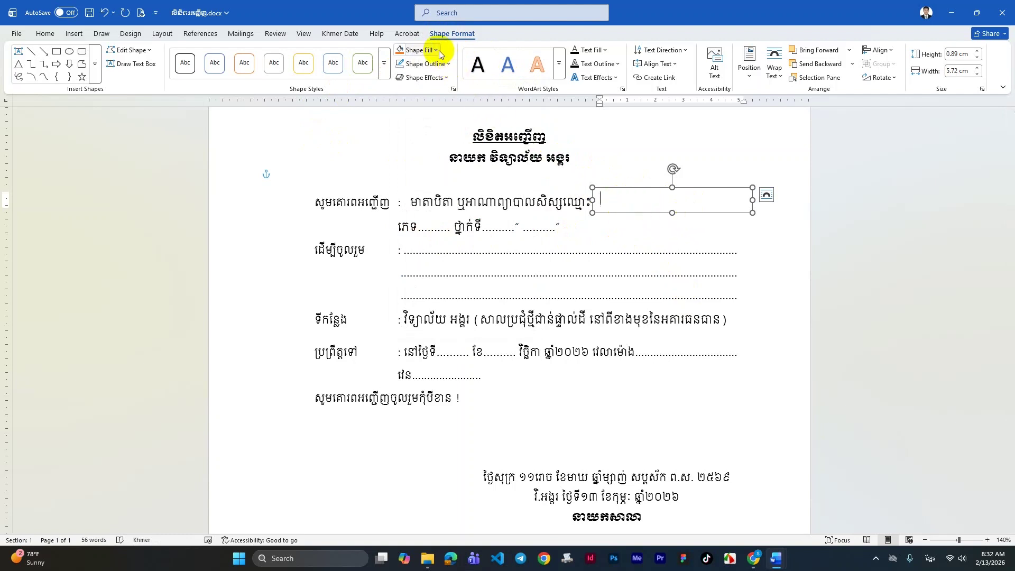
click(420, 49)
click(426, 231)
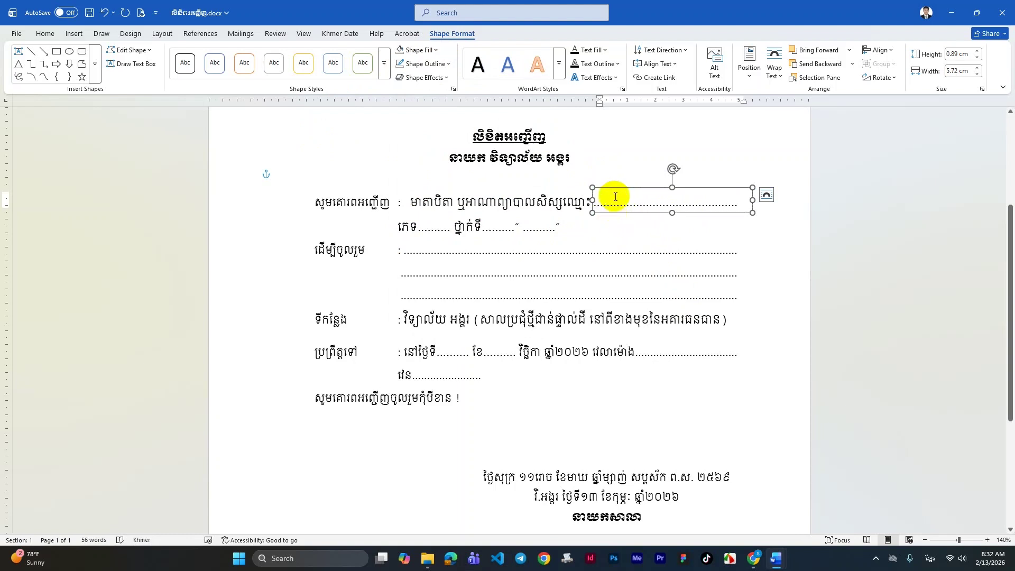
Step: Insert the ឈ្មោះសិស្ស merge field into the text box over the student name line
click(244, 35)
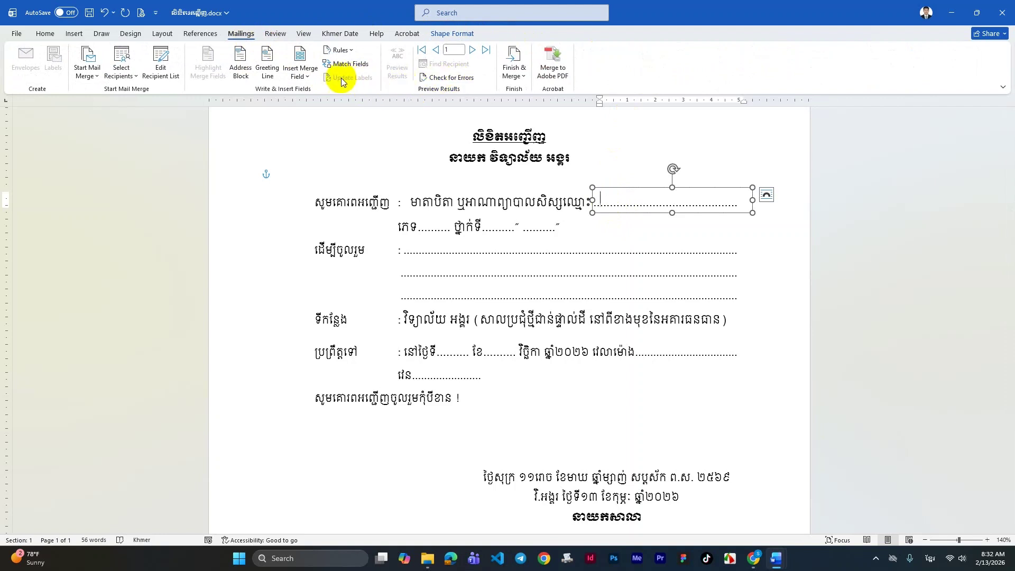
click(299, 78)
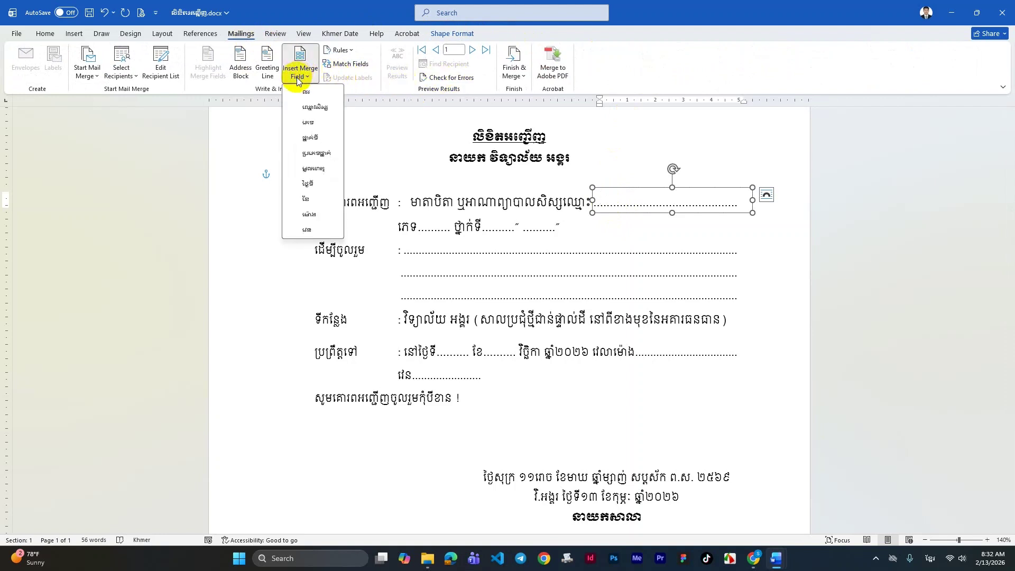
click(312, 108)
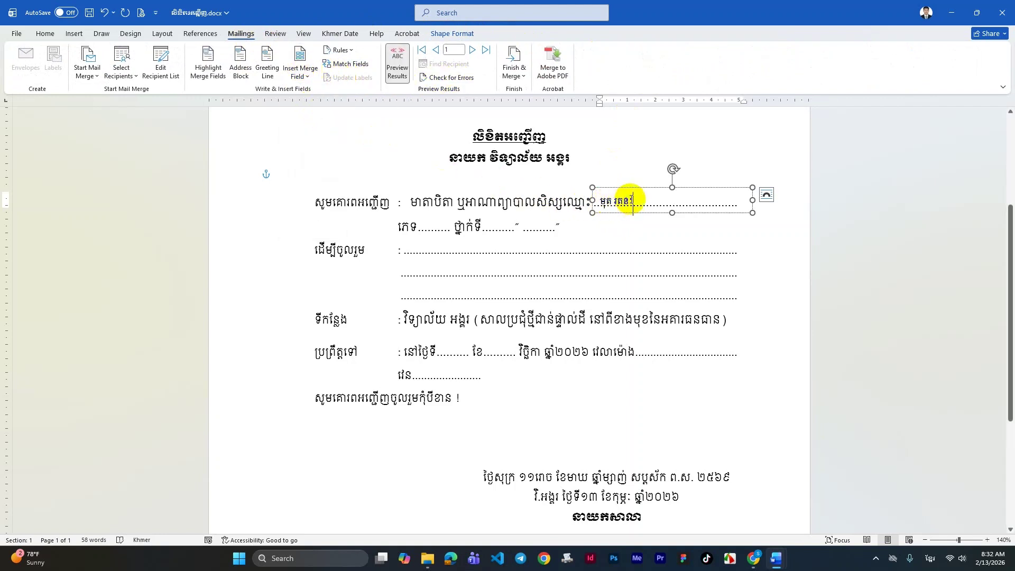
Step: Format the merged student name in the first line's text box as Khmer OS Muol Light at size 12
double_click(632, 200)
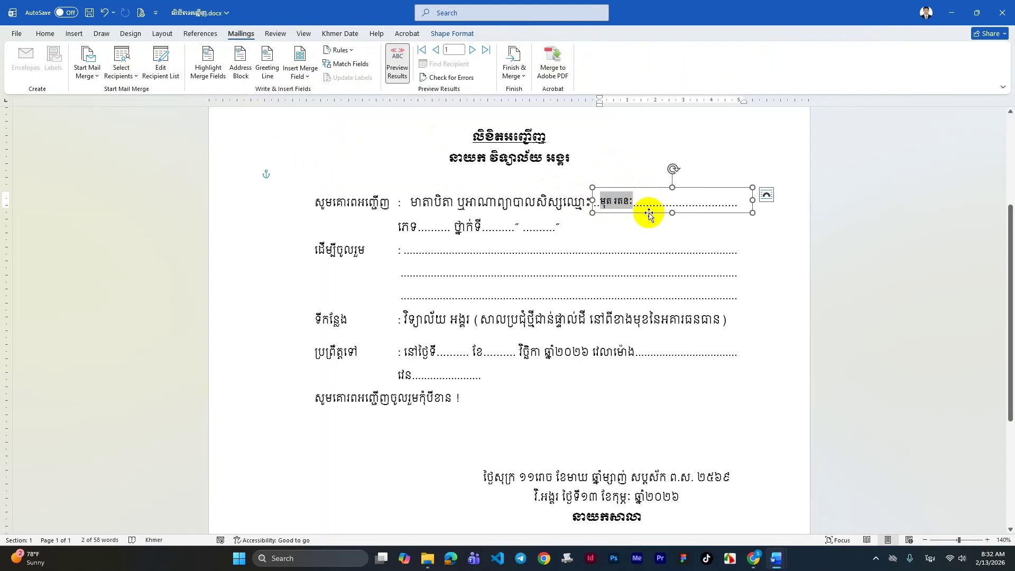
click(45, 33)
click(163, 54)
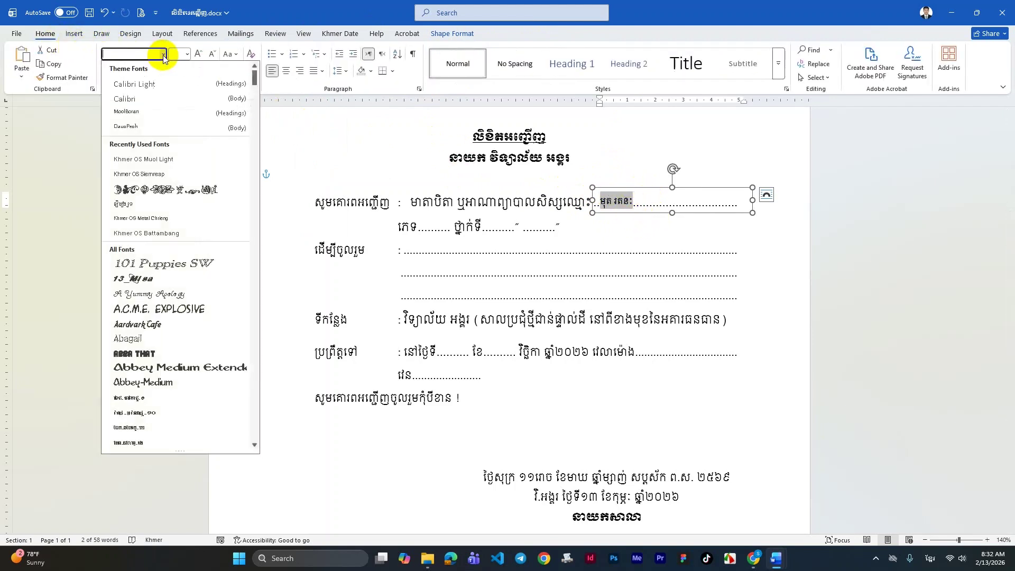
click(167, 159)
click(187, 54)
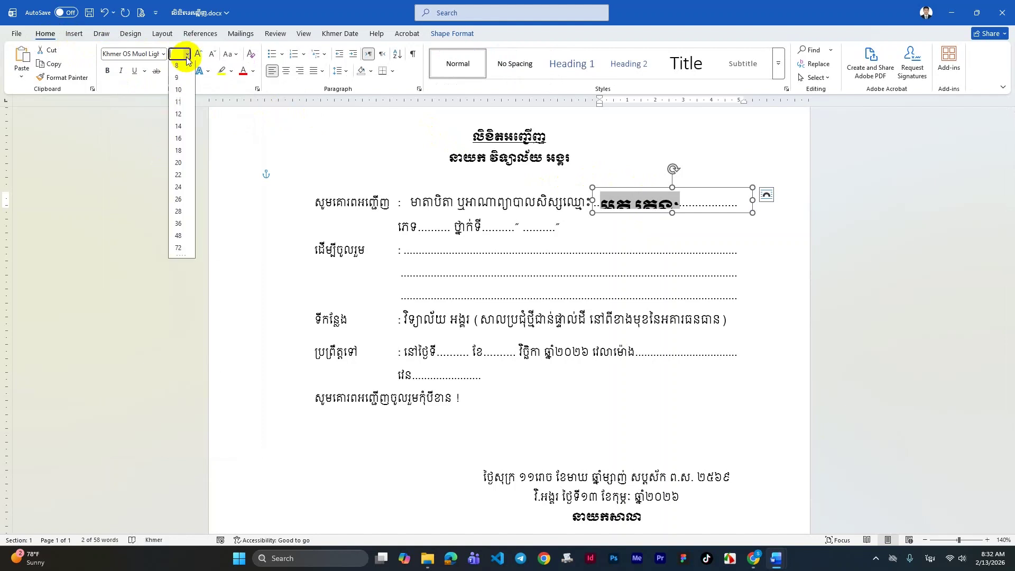
click(178, 117)
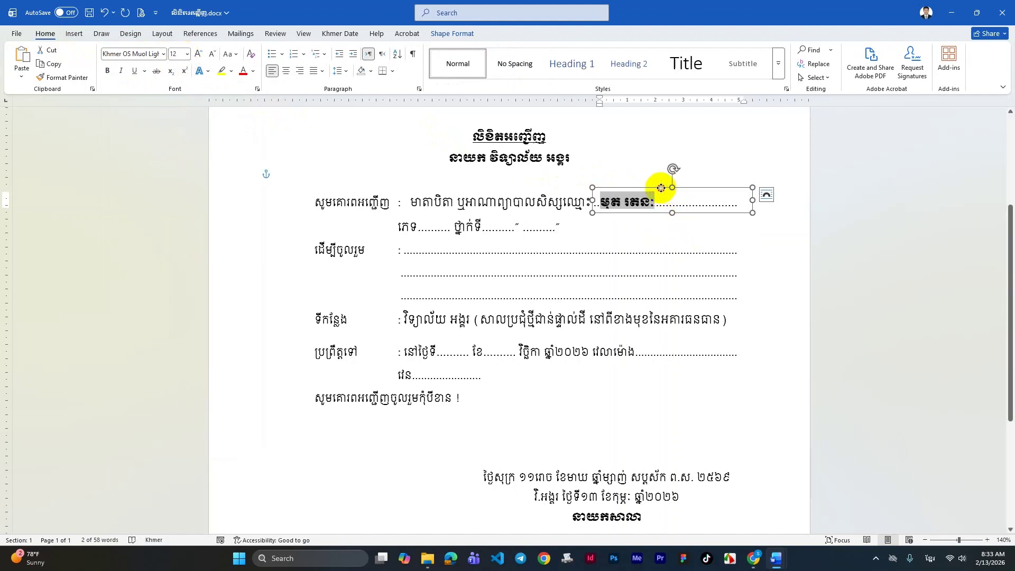
Step: Make the student name text box slightly taller, shift it up and left, and widen it past the end of the dotted line
drag(661, 187, 662, 185)
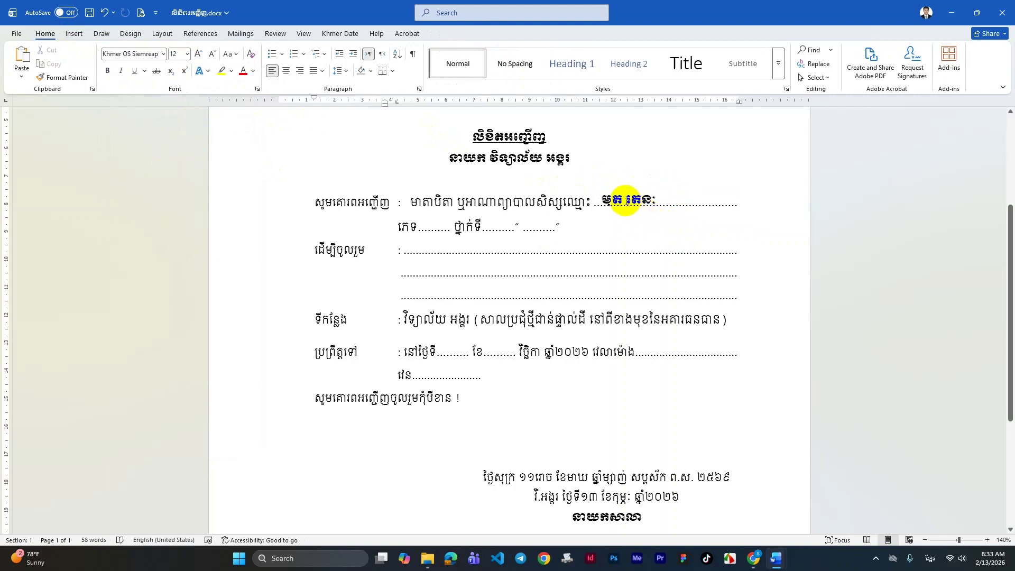
click(625, 200)
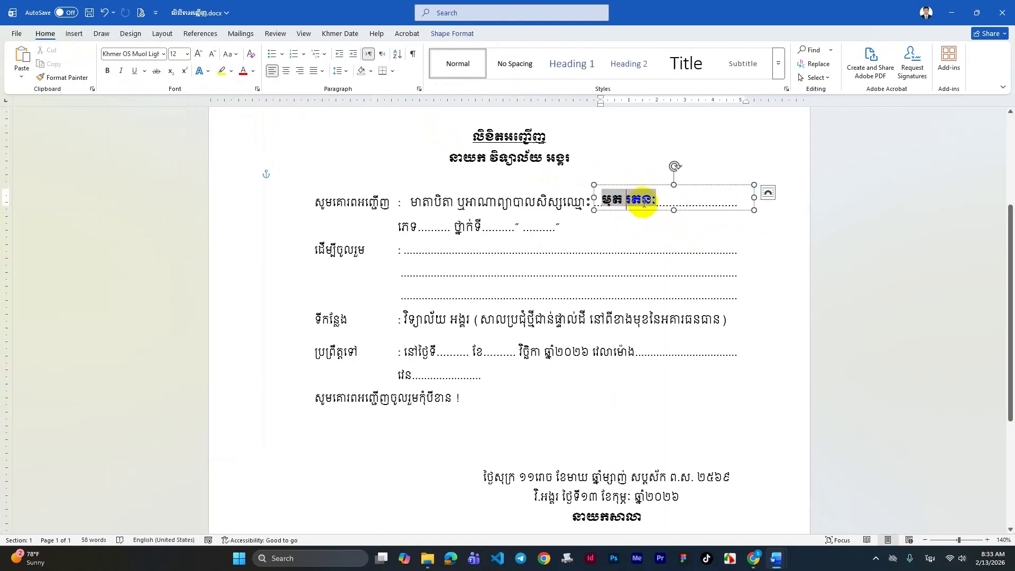
click(668, 223)
click(623, 199)
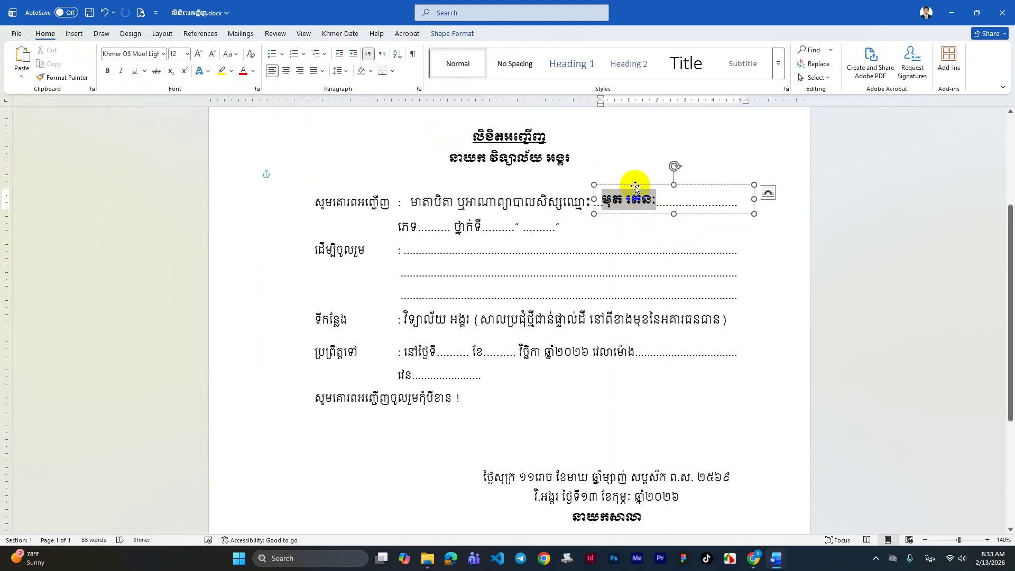
drag(639, 191, 642, 209)
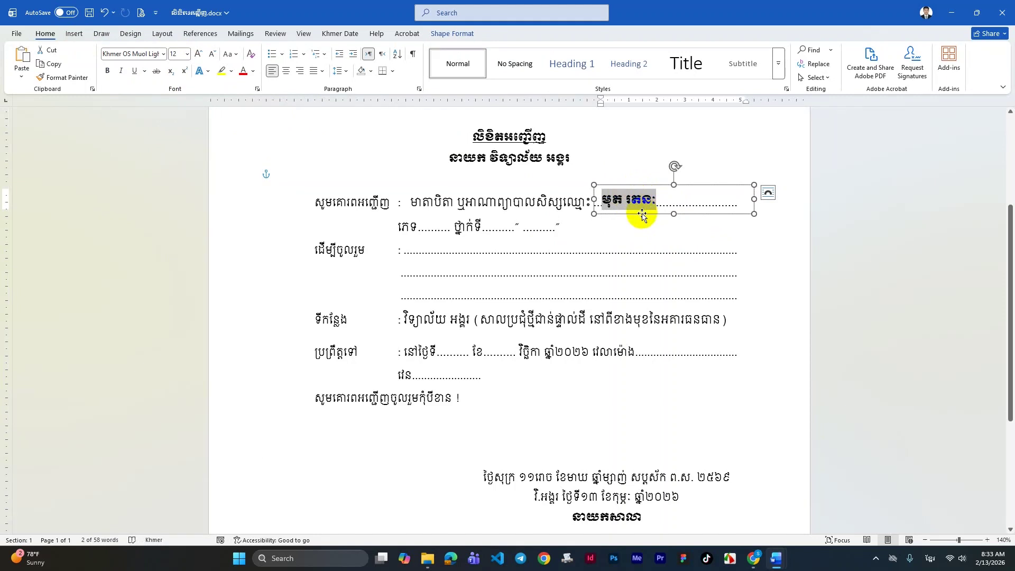
key(Left)
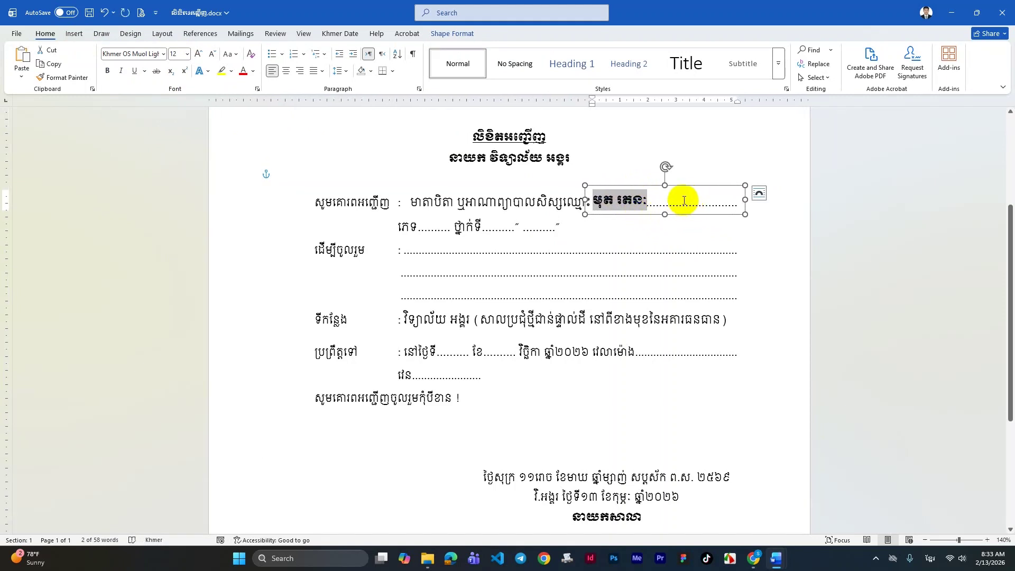
drag(745, 200, 792, 200)
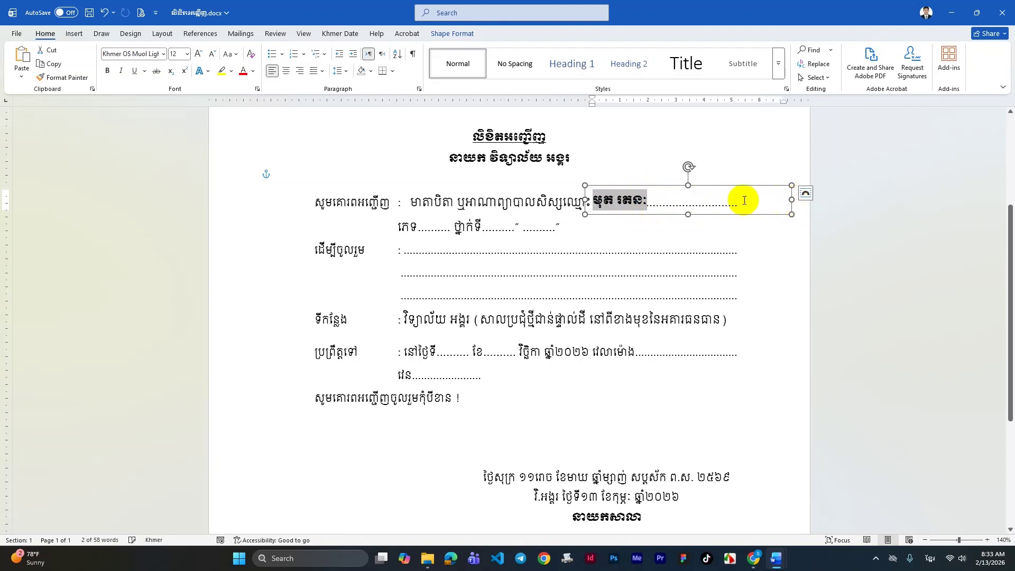
click(713, 229)
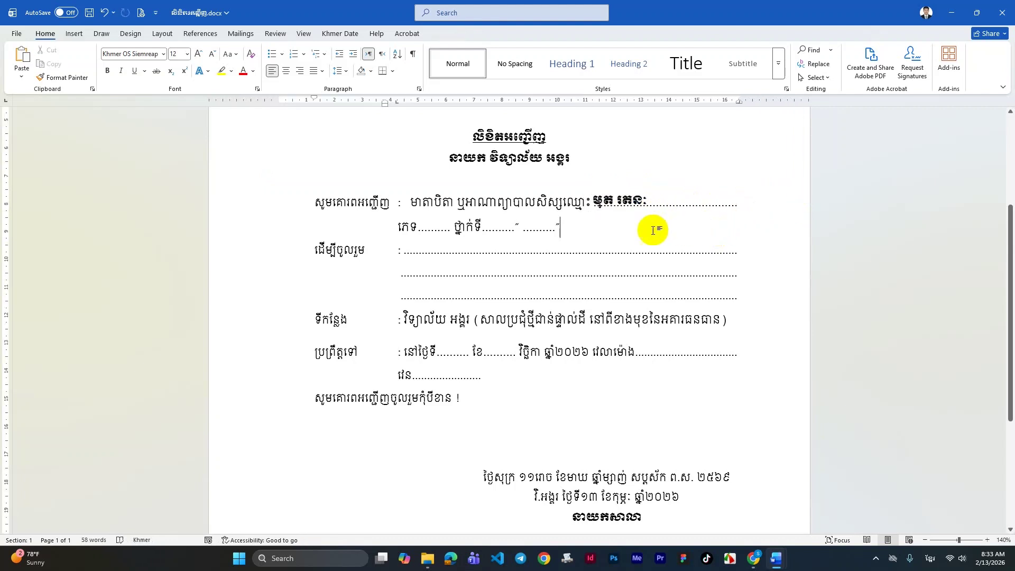
click(614, 191)
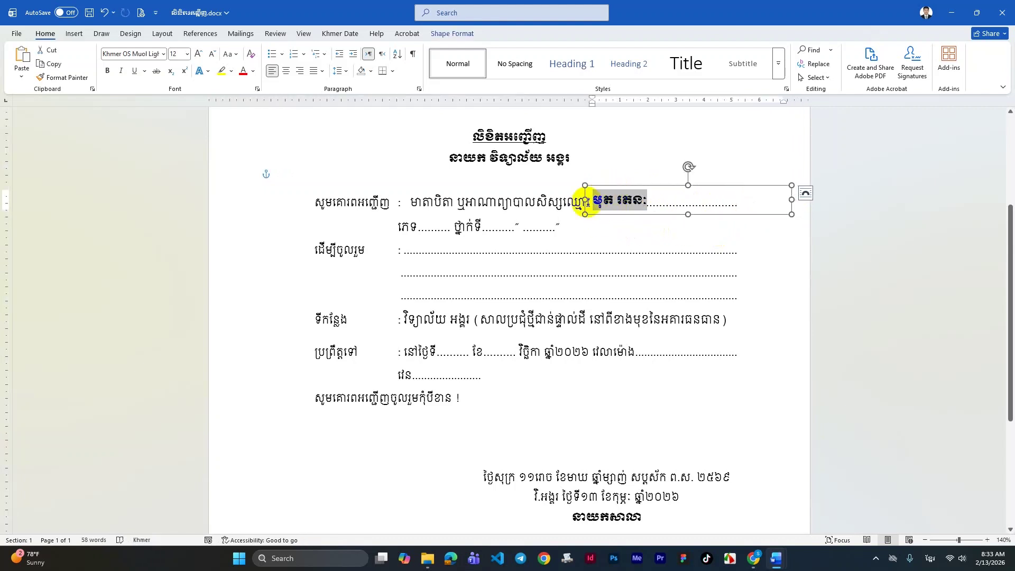
Step: Draw a text box about 0.98 cm high and 1.34 cm wide over the gender (ភេទ) dots and nudge it slightly upward
click(455, 228)
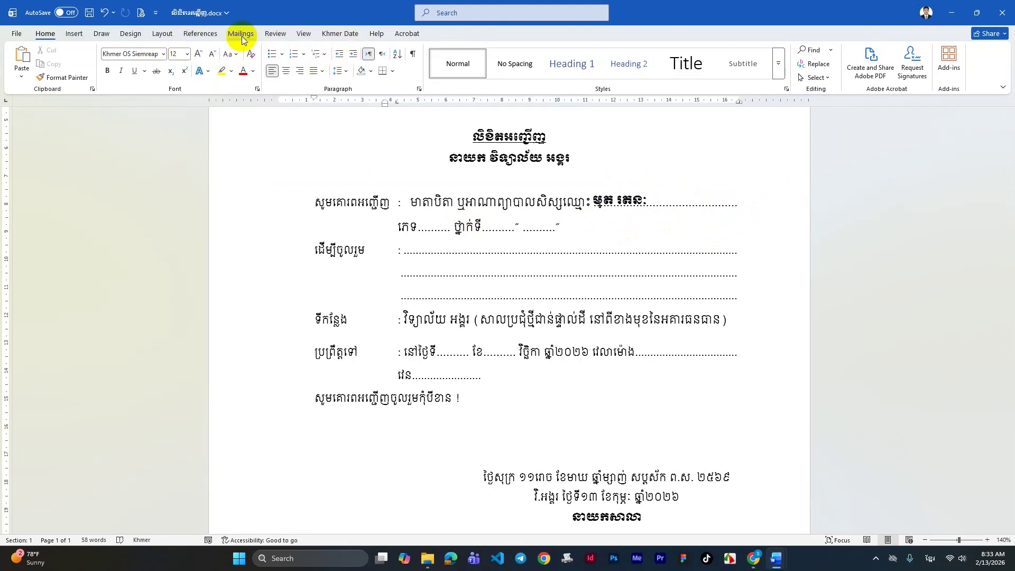
click(88, 38)
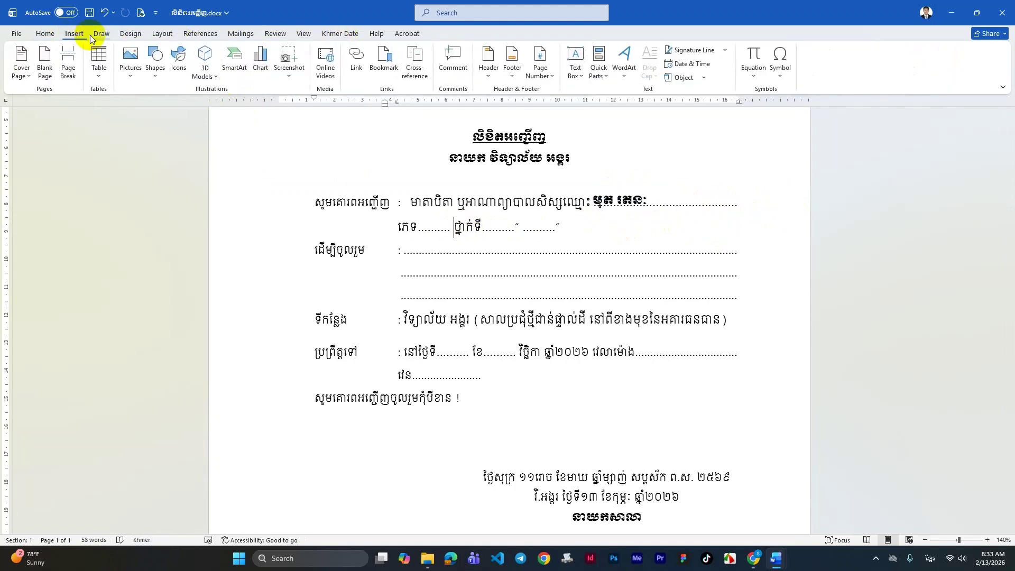
click(149, 74)
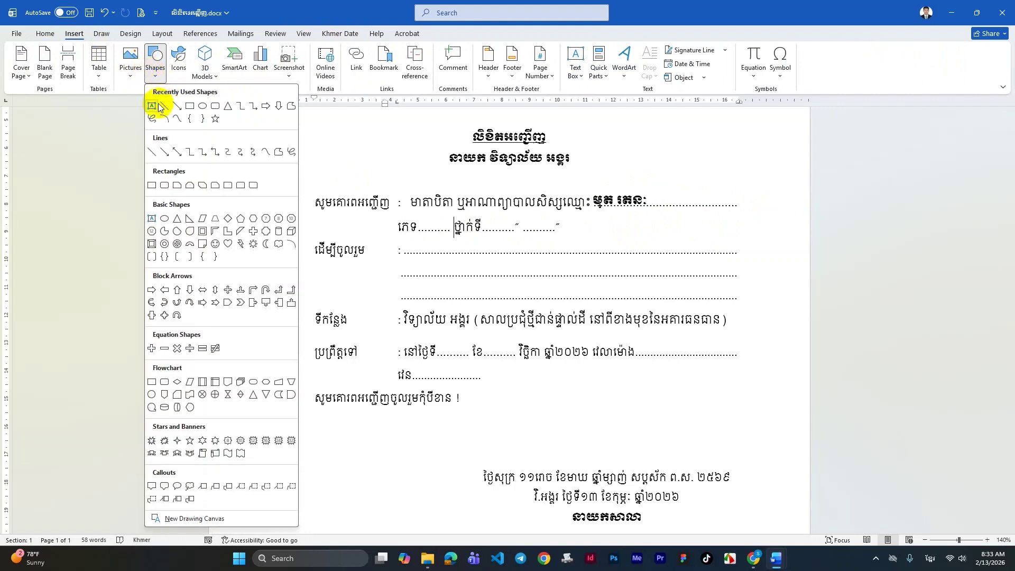
click(152, 104)
drag(417, 219, 456, 246)
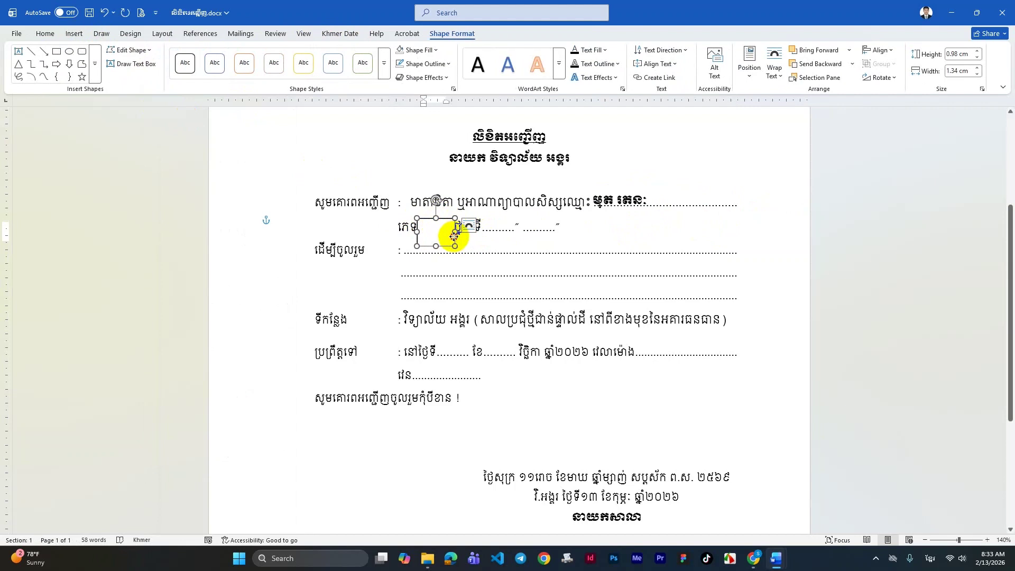
drag(454, 237, 454, 235)
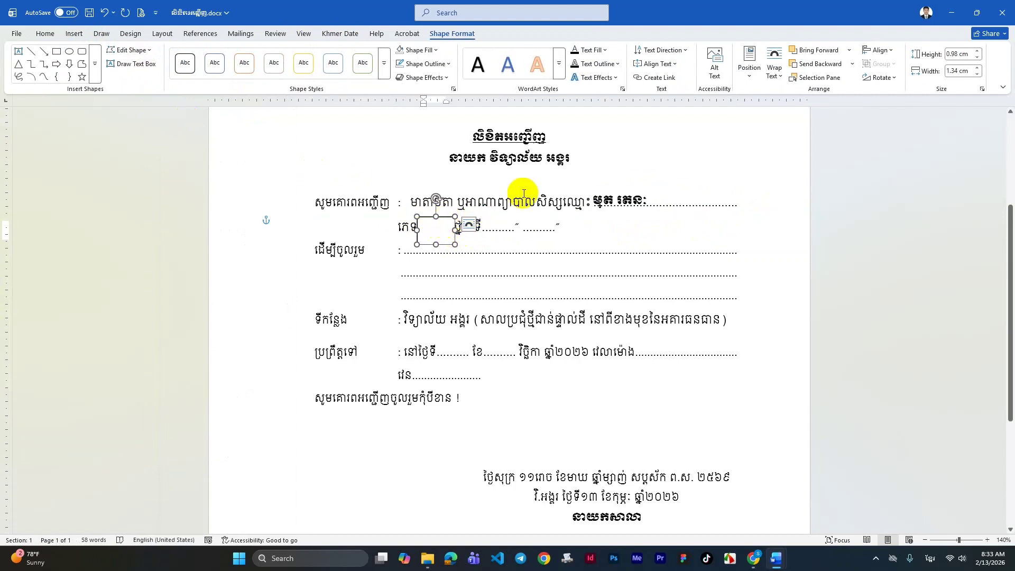
Step: Set the text box over the gender dots to no fill and no outline
click(435, 54)
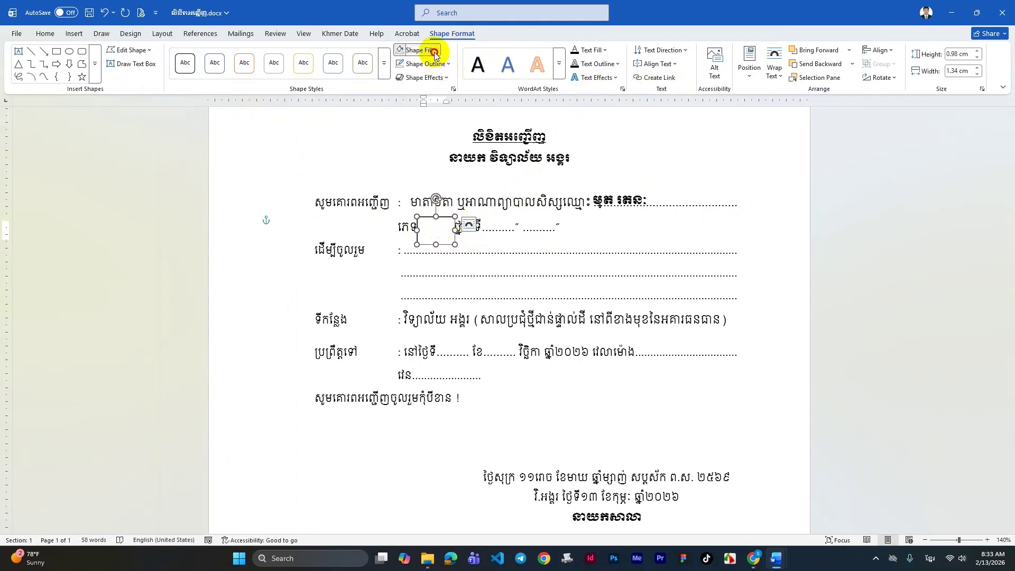
click(425, 233)
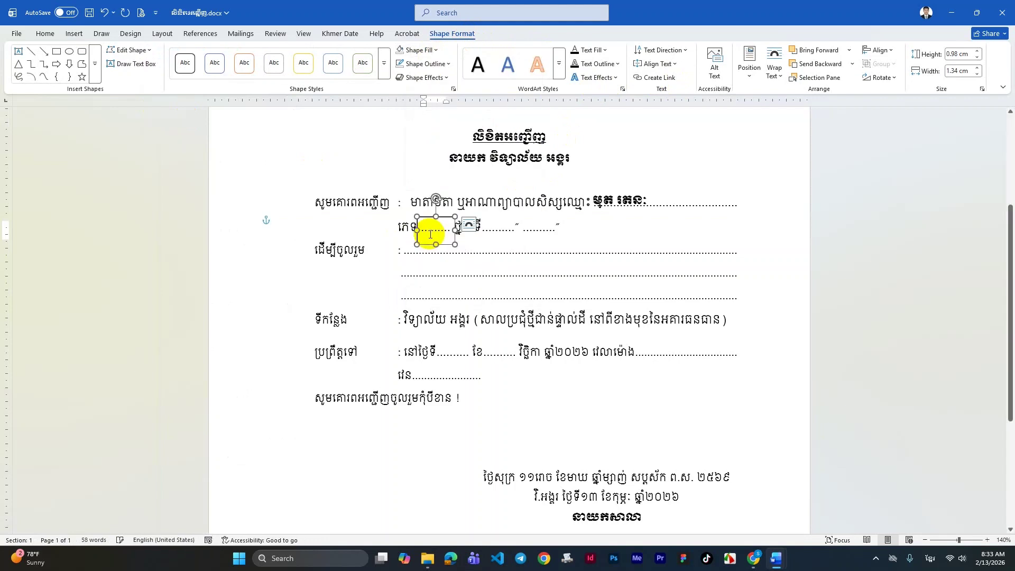
click(447, 65)
click(428, 231)
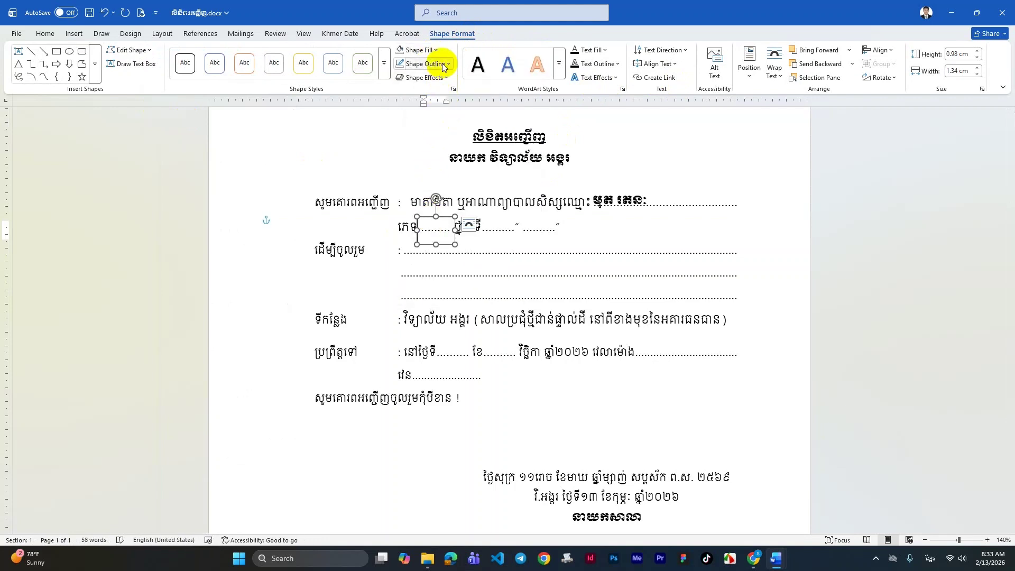
click(427, 64)
click(423, 233)
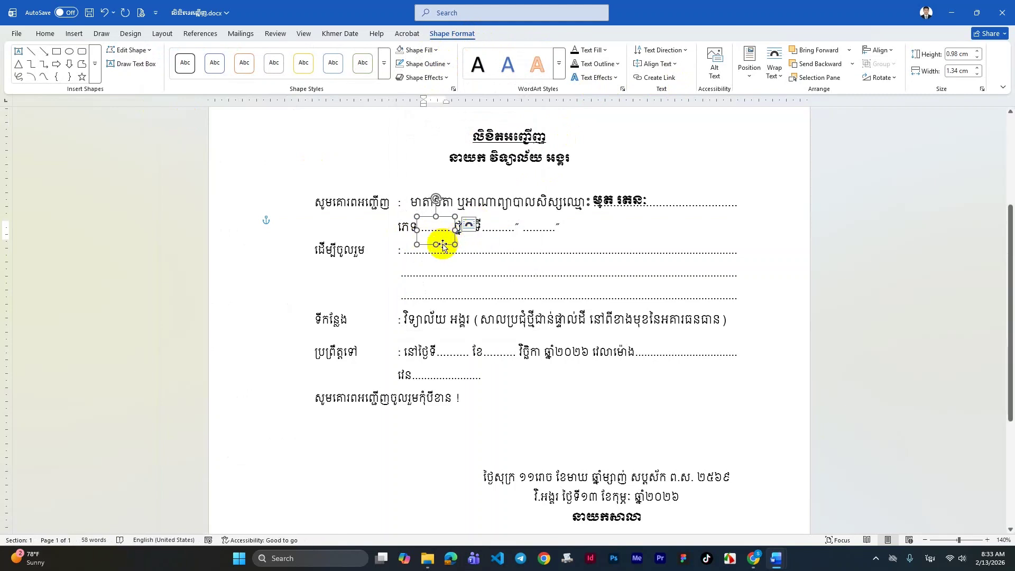
Step: Place copies of the transparent gender text box over the grade and class letter dots on the same line
key(ctrl+v)
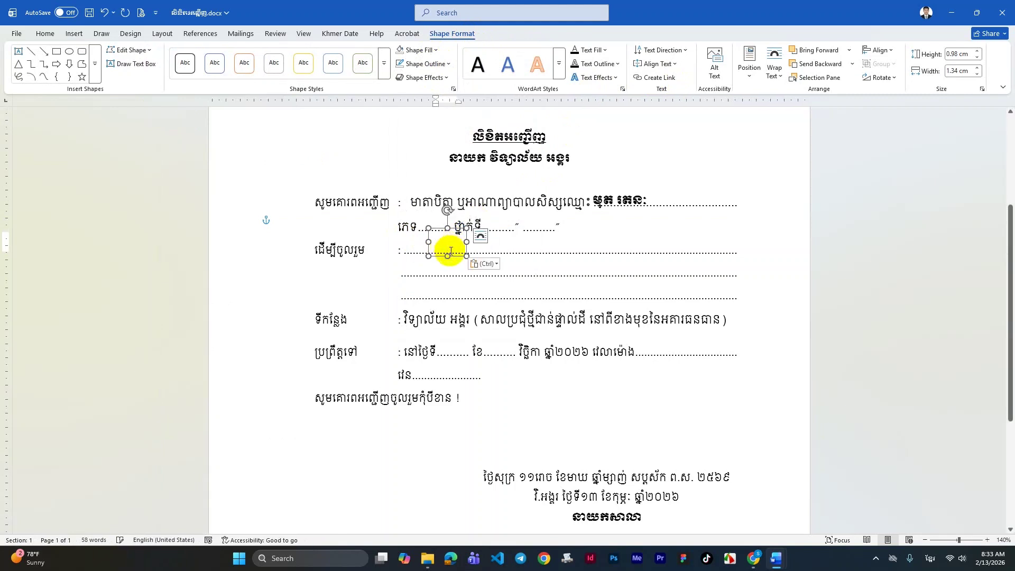
drag(455, 258, 545, 246)
key(ctrl+v)
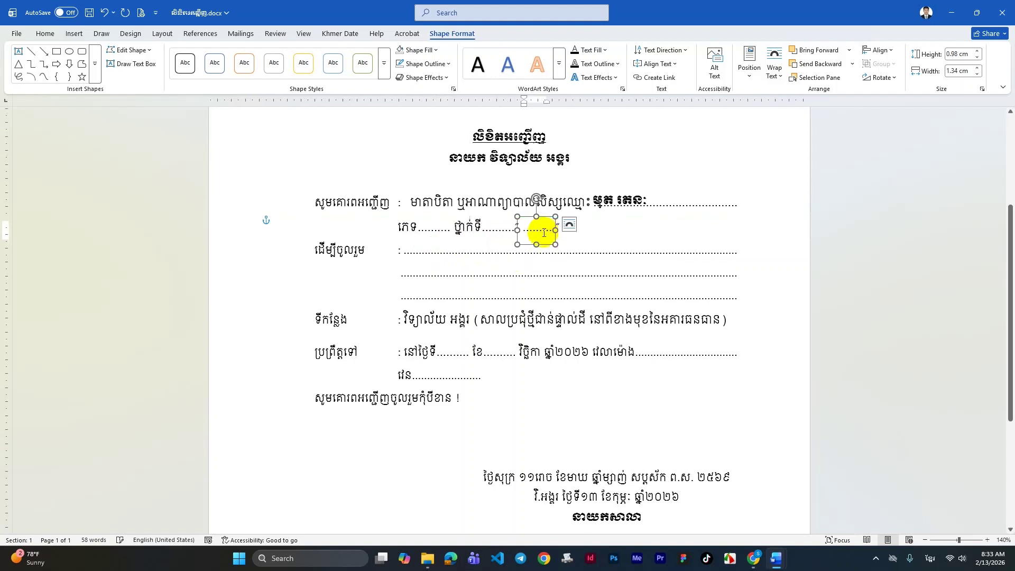
Step: Paste a copy of the text box over the first ដើម្បីចូលរួម dotted line and widen it to span the whole line
click(413, 254)
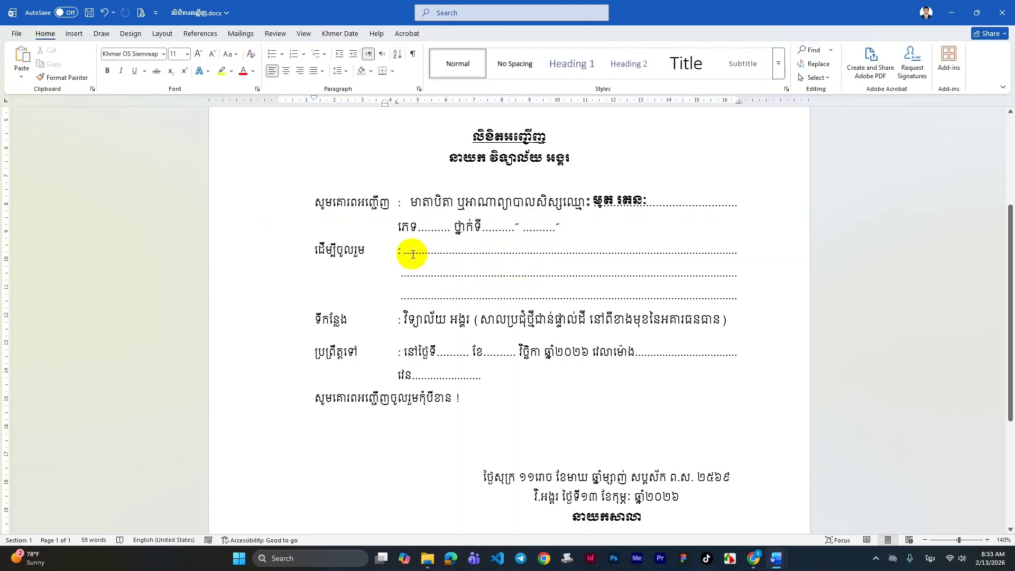
key(ctrl+v)
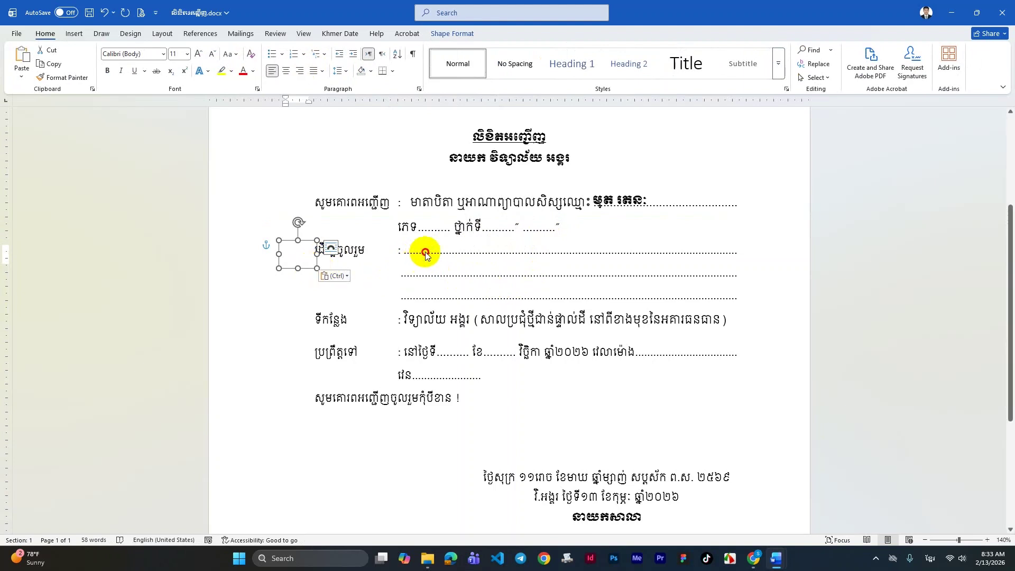
drag(309, 271, 755, 249)
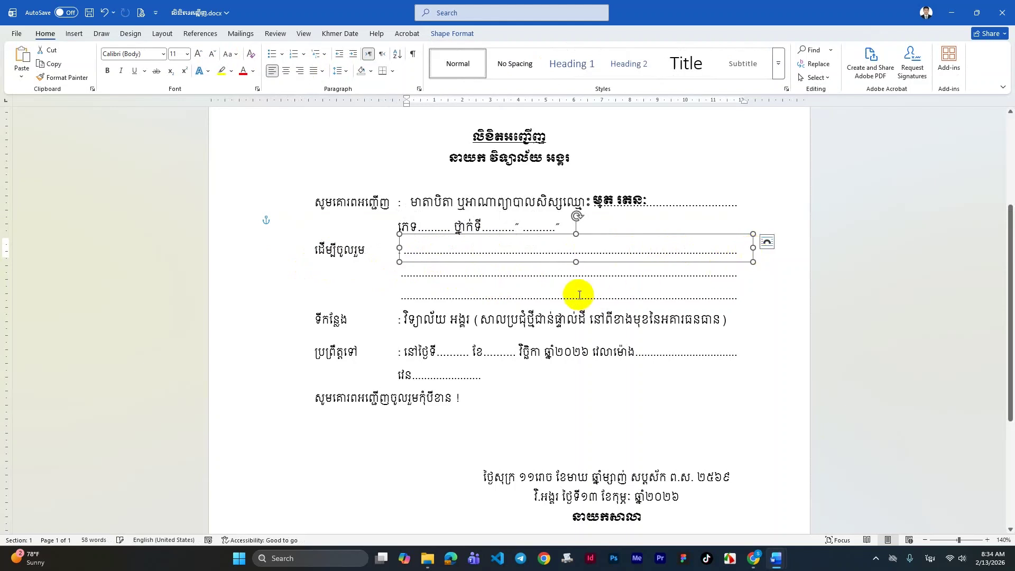
Step: Place copies of the text box over the day, month and time dots, widening the time one to cover its dotted line
click(453, 277)
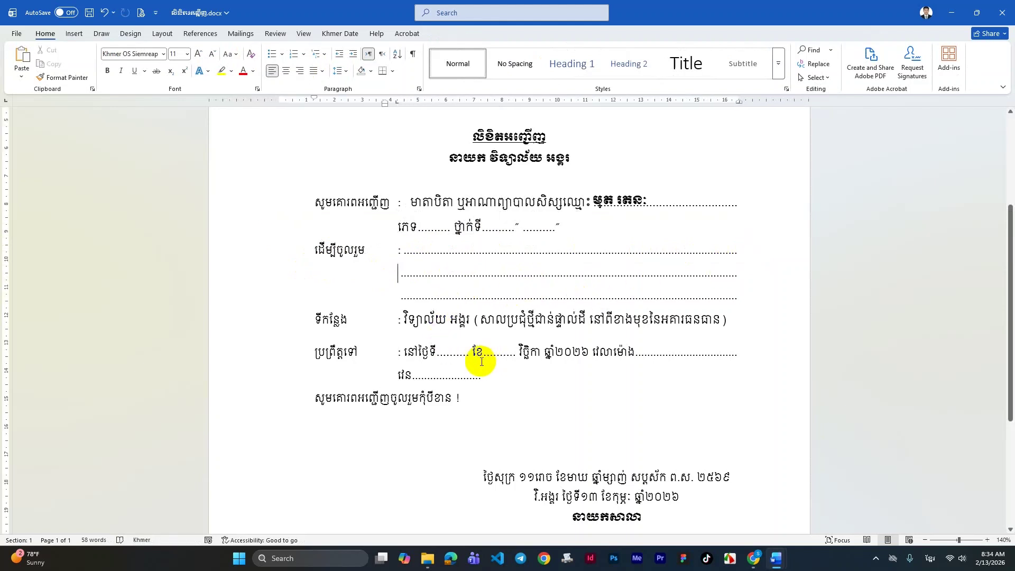
key(ctrl+v)
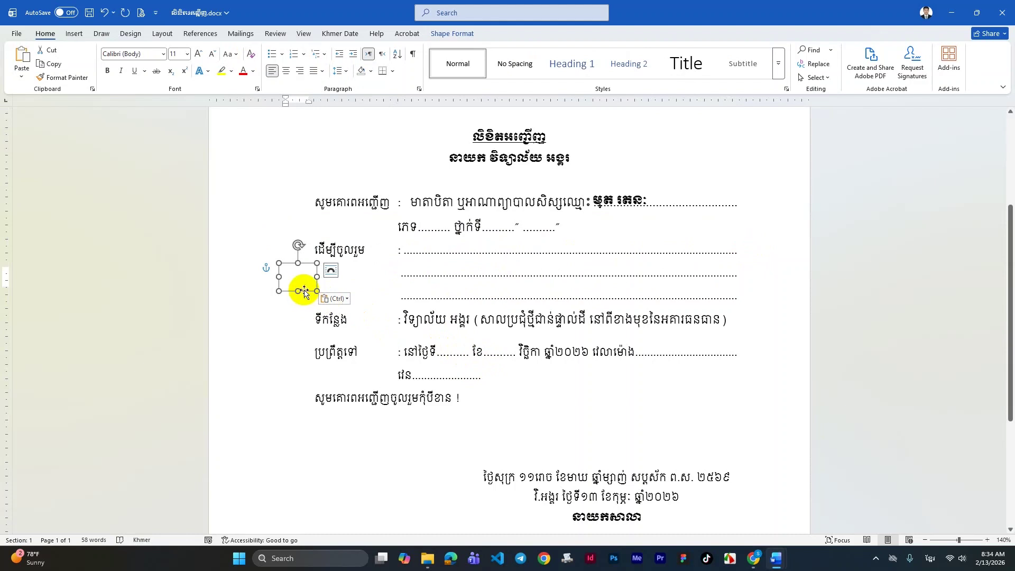
drag(304, 292, 457, 364)
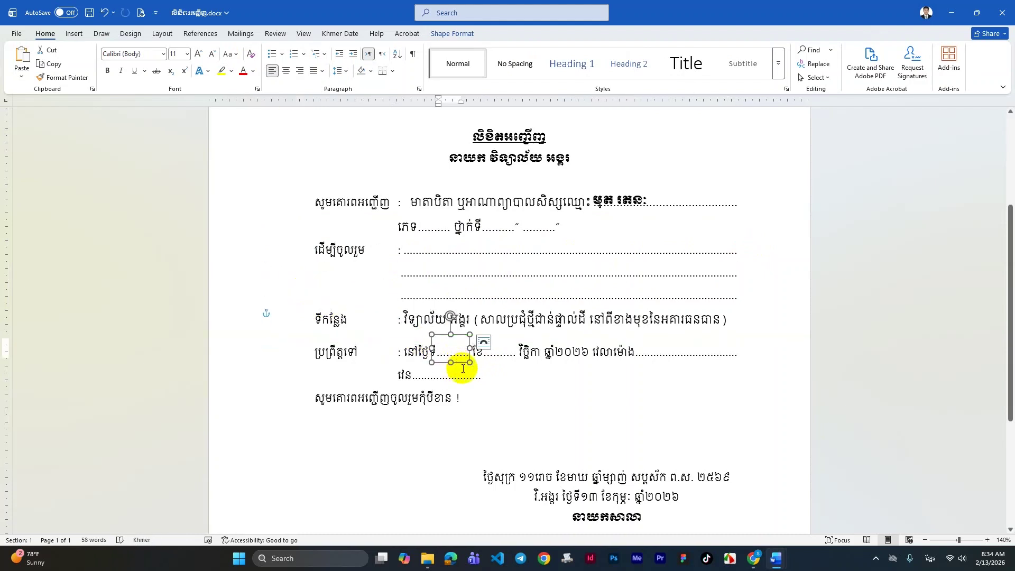
key(ctrl+z)
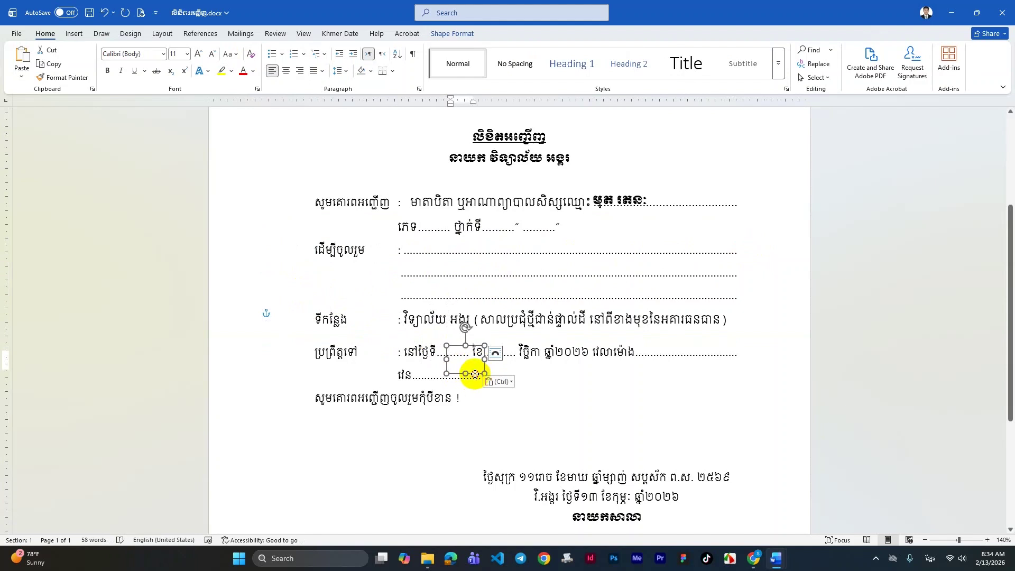
drag(475, 374, 657, 364)
key(ctrl+z)
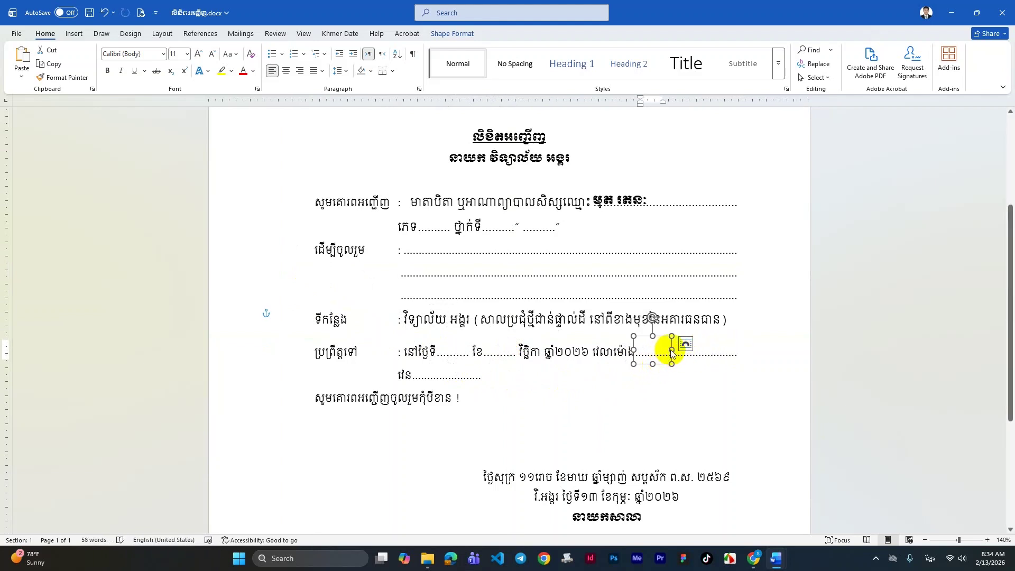
drag(676, 350, 748, 348)
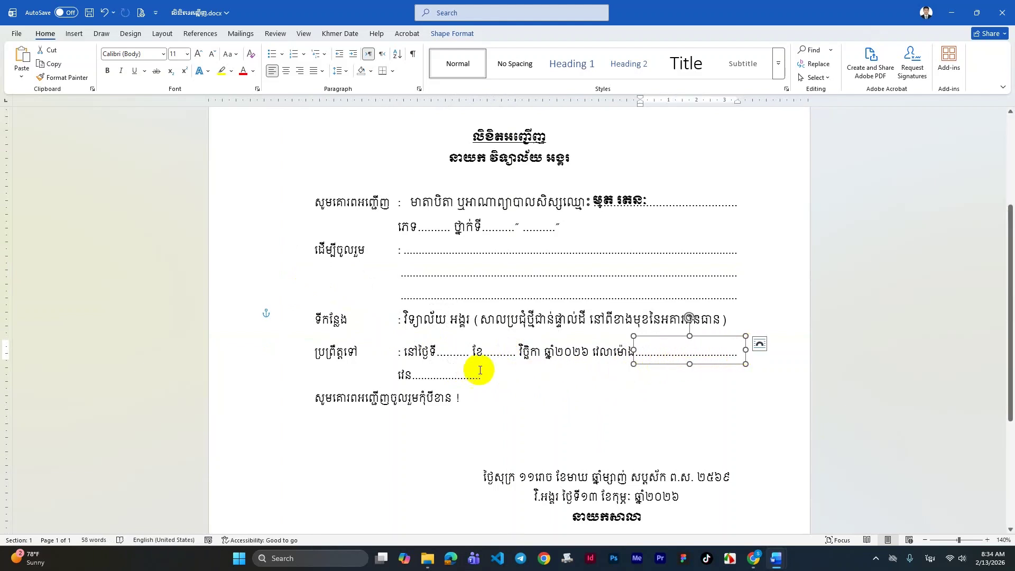
Step: Paste a copy of the text box and position it over the វេន dotted line
click(452, 380)
key(ctrl+v)
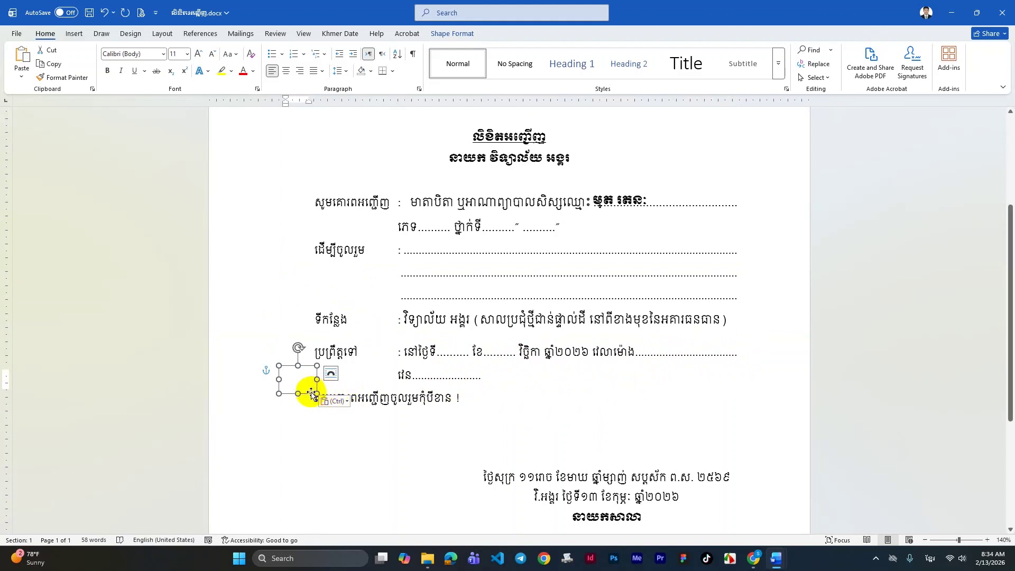
drag(297, 392, 423, 230)
Step: Insert the ភេទ merge field into the gender text box and nudge the box up to line up with the dots
click(434, 228)
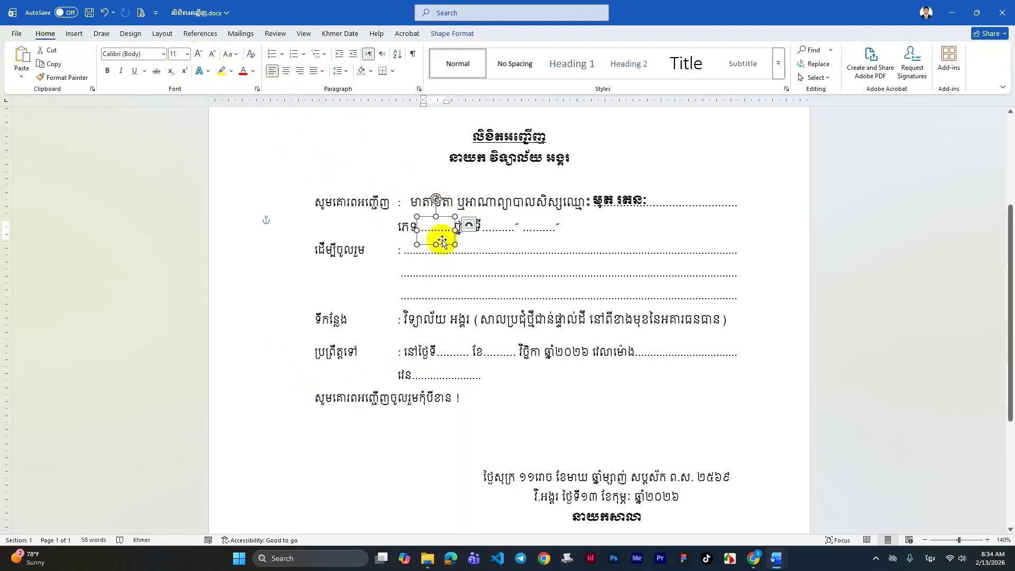
click(420, 228)
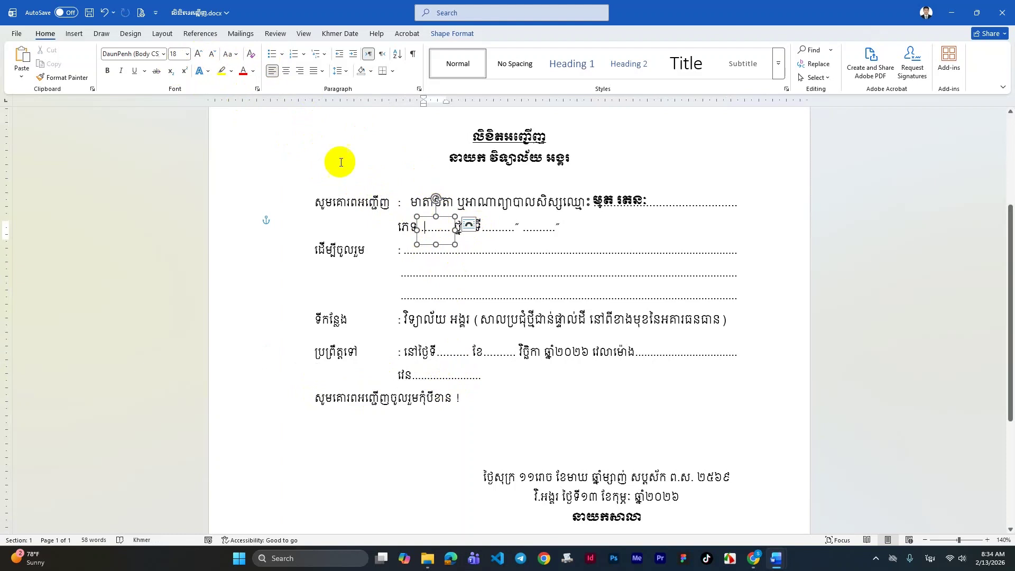
click(163, 54)
click(164, 54)
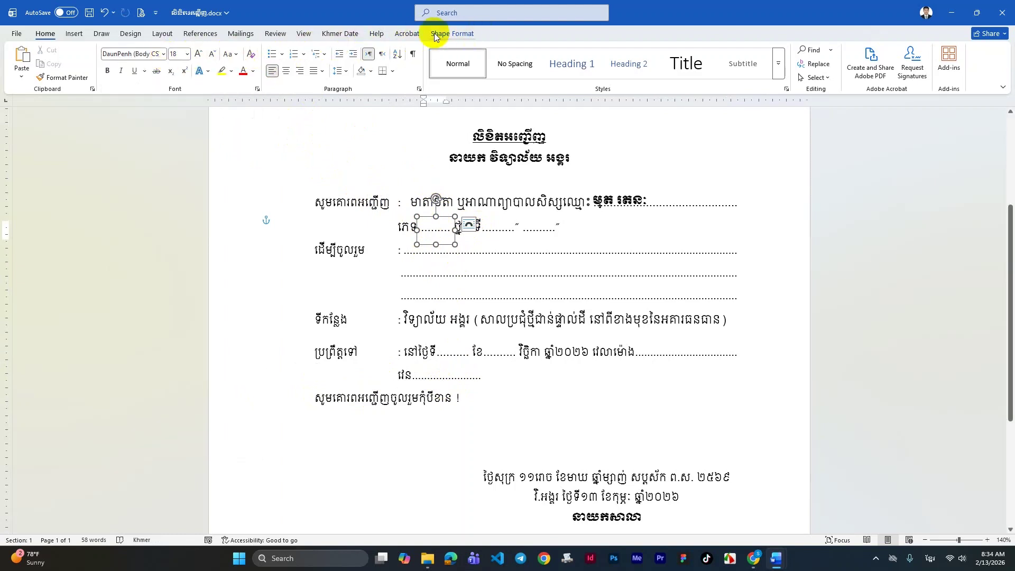
click(240, 33)
click(306, 77)
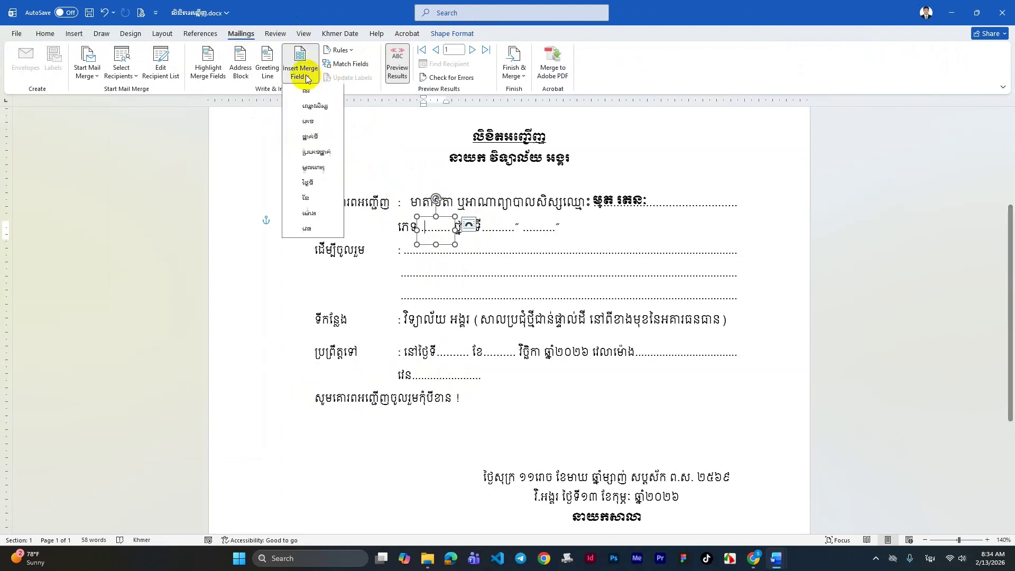
click(315, 123)
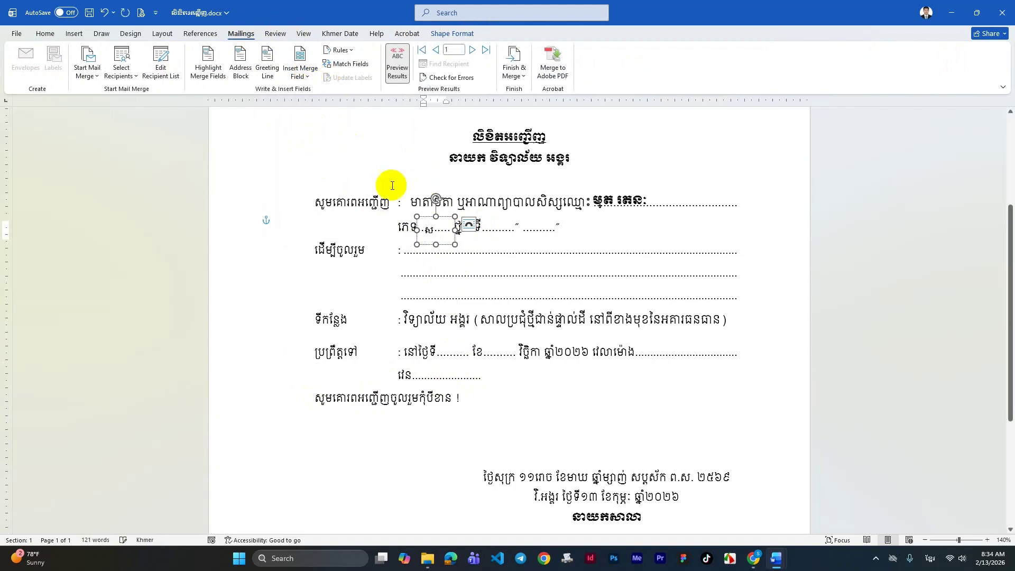
drag(442, 219, 443, 208)
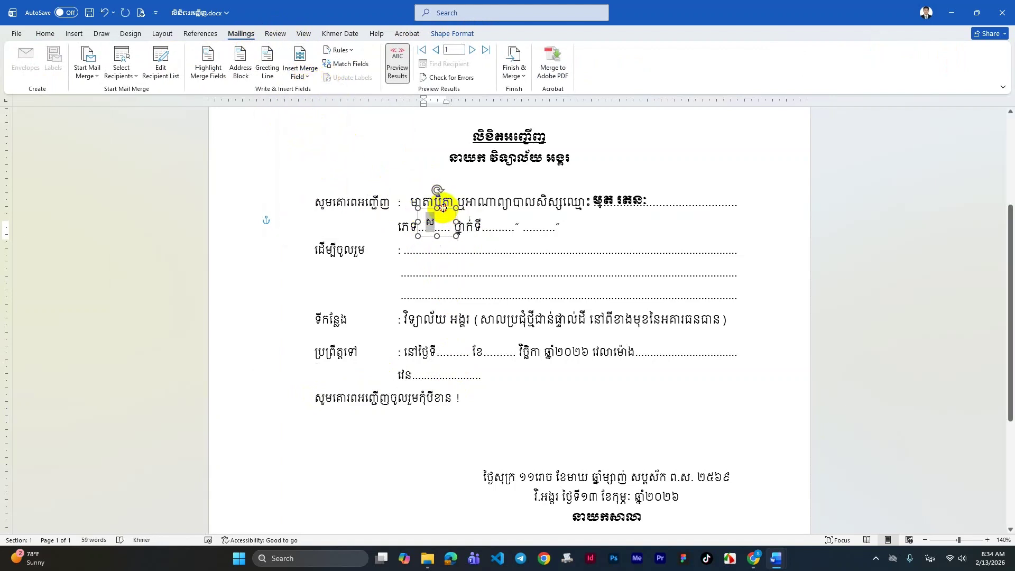
Step: Format the gender merge field in Khmer OS Siemreap, size 12, bold and italic
click(45, 33)
click(164, 54)
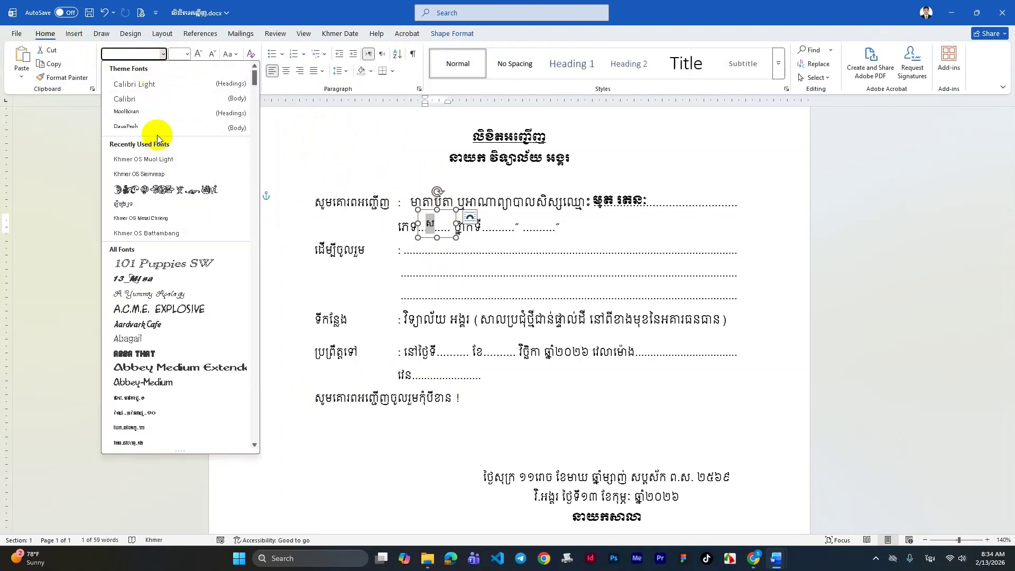
click(166, 175)
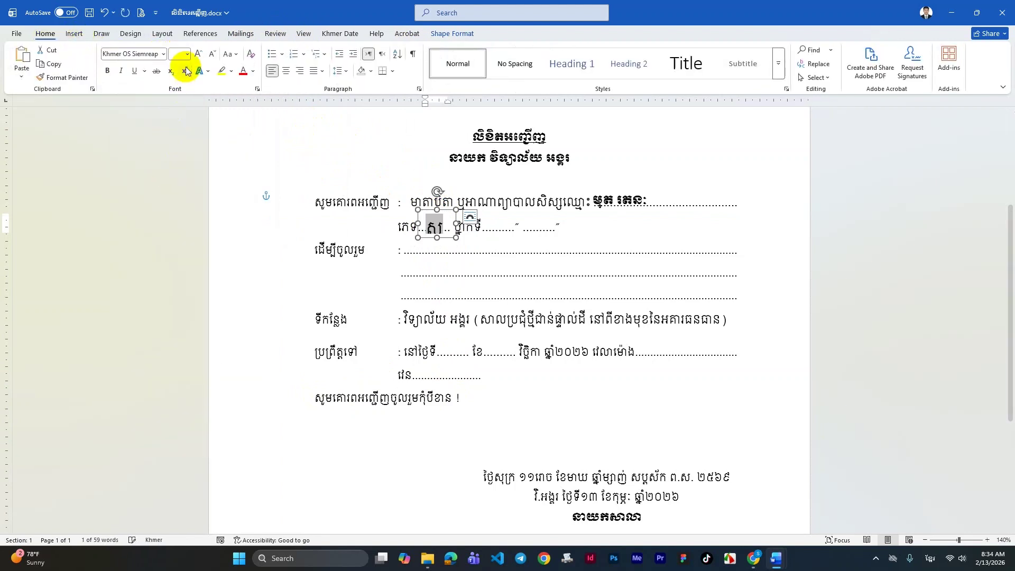
click(188, 55)
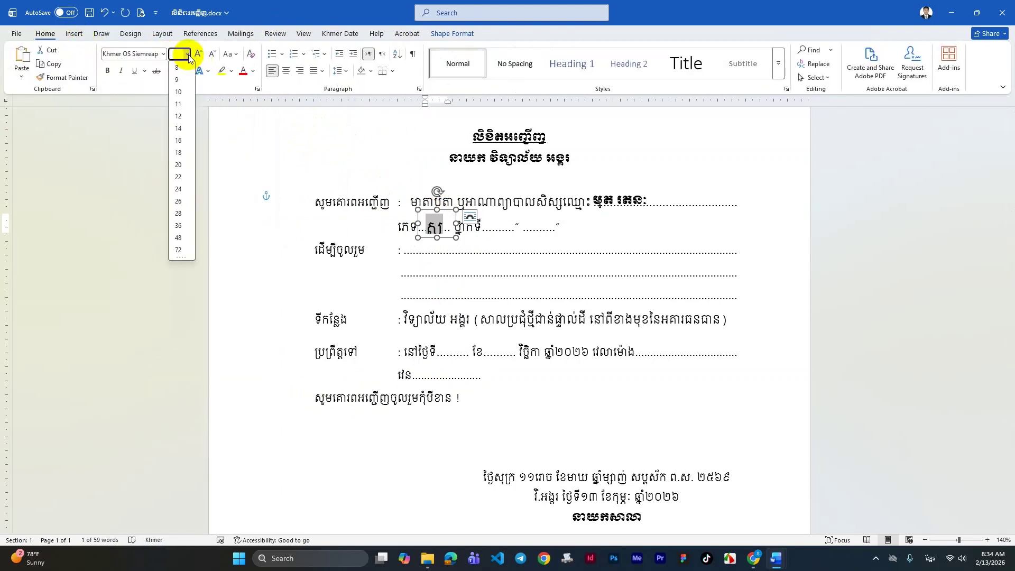
click(179, 116)
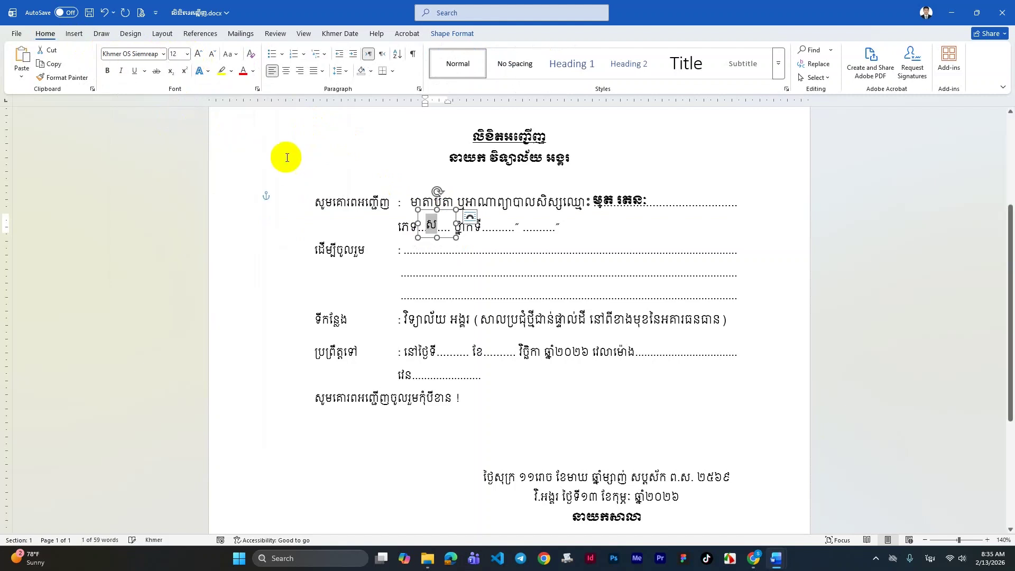
click(108, 71)
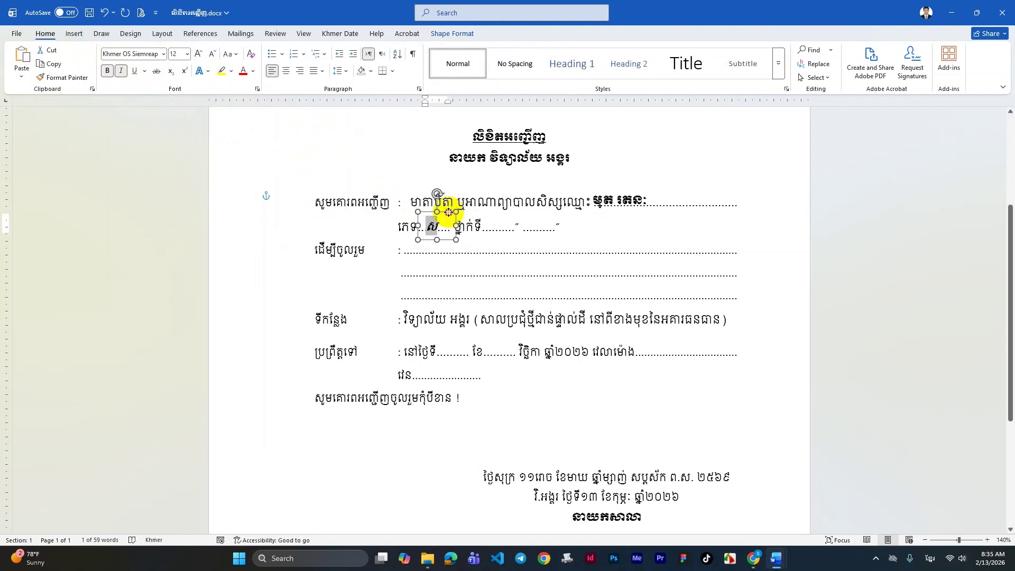
Step: Delete the empty text boxes over the class letter, ដើម្បីចូលរួម, day, month, time and វេន dots, keeping the grade one
click(500, 227)
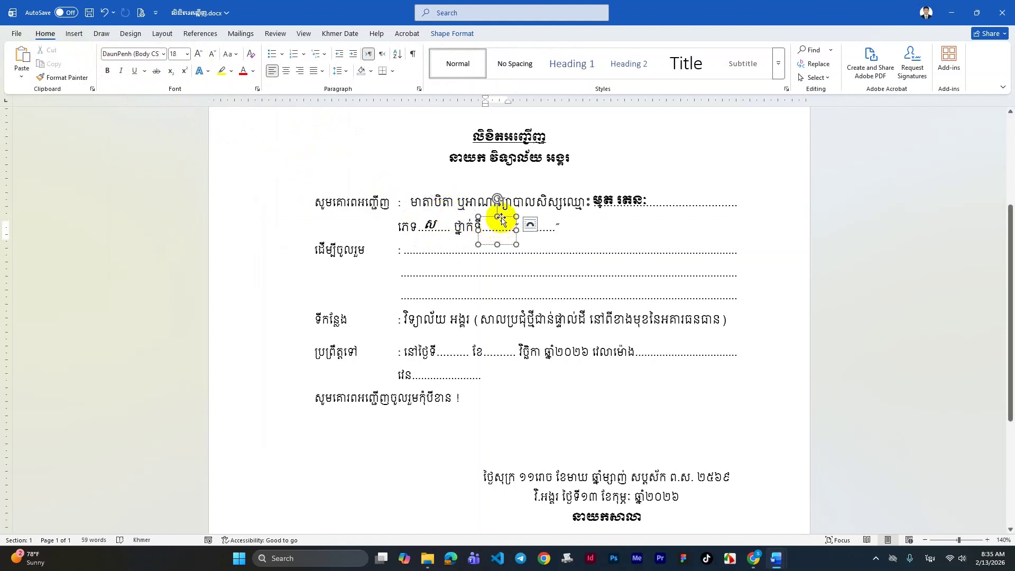
click(500, 218)
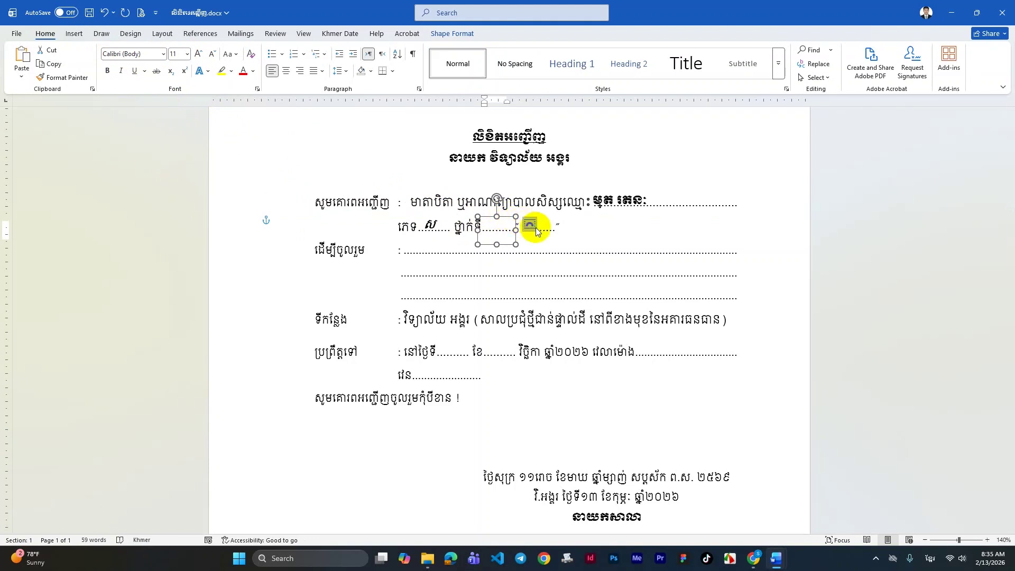
drag(512, 243, 551, 243)
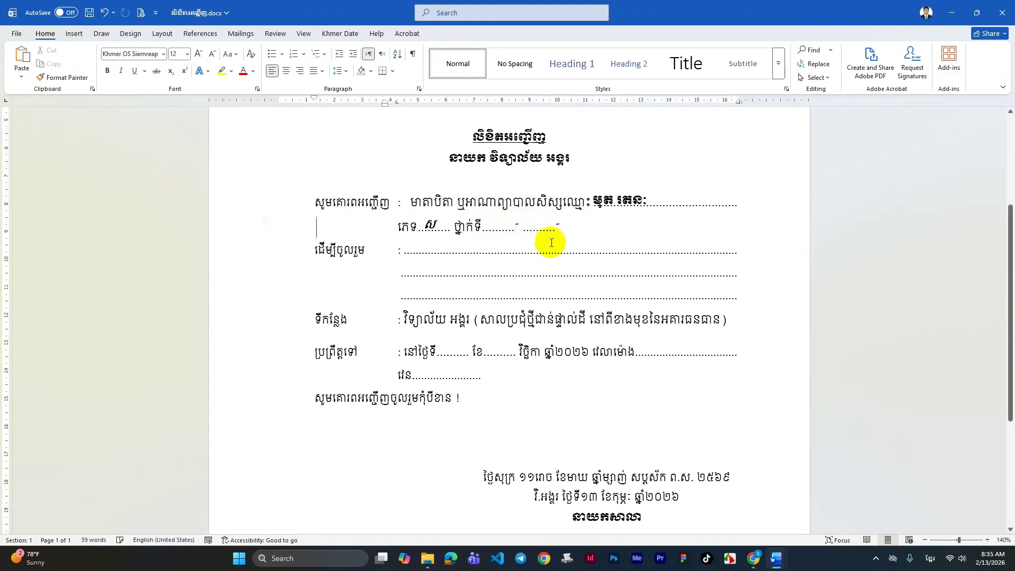
click(506, 255)
click(509, 261)
key(Delete)
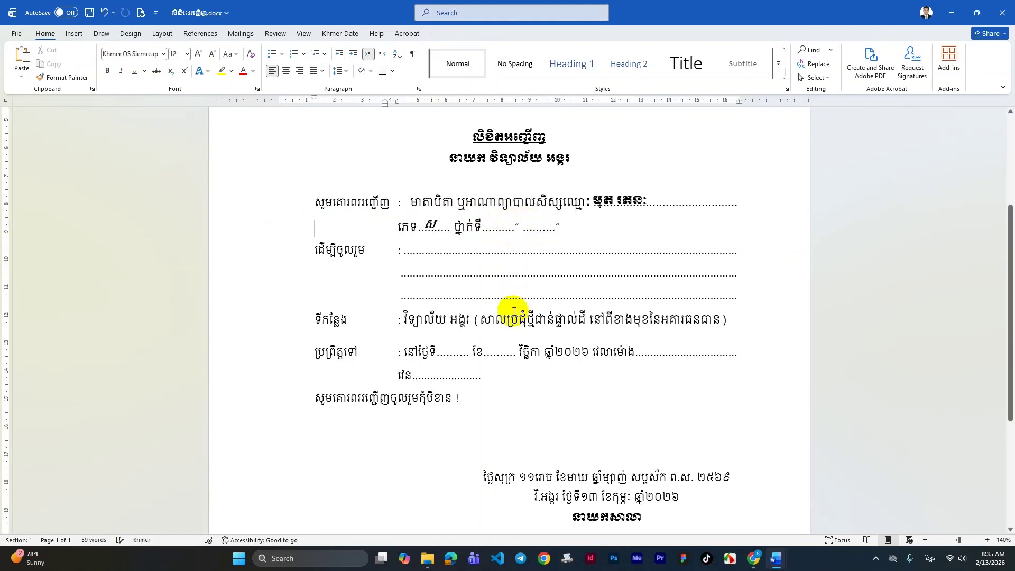
click(459, 357)
click(458, 368)
key(Delete)
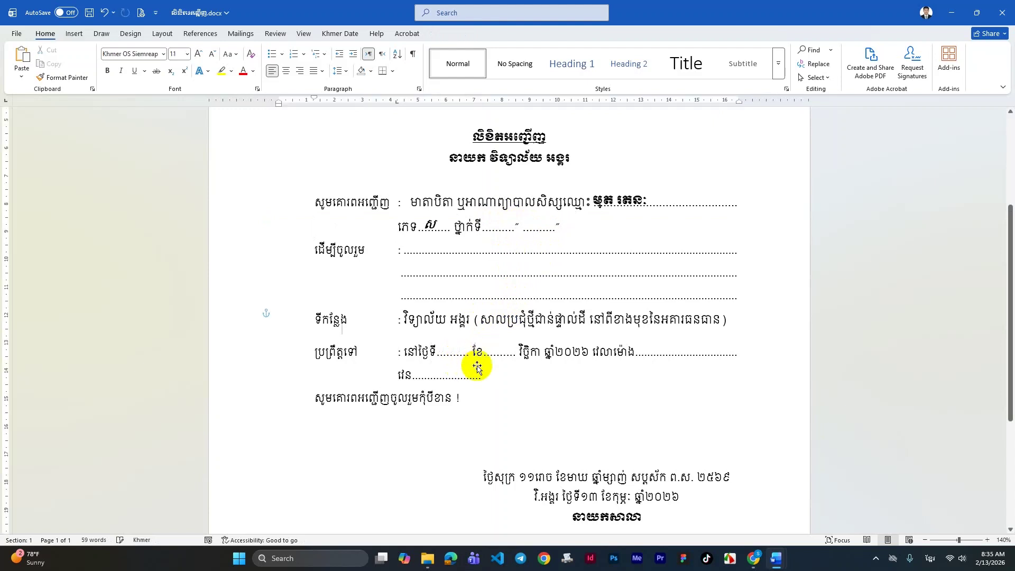
click(503, 360)
key(Delete)
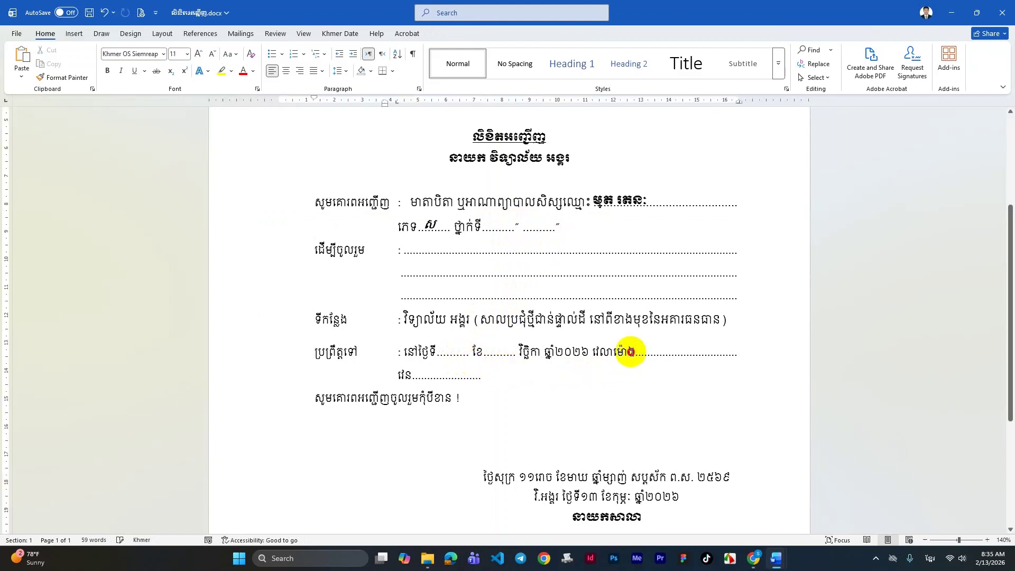
click(634, 352)
key(Delete)
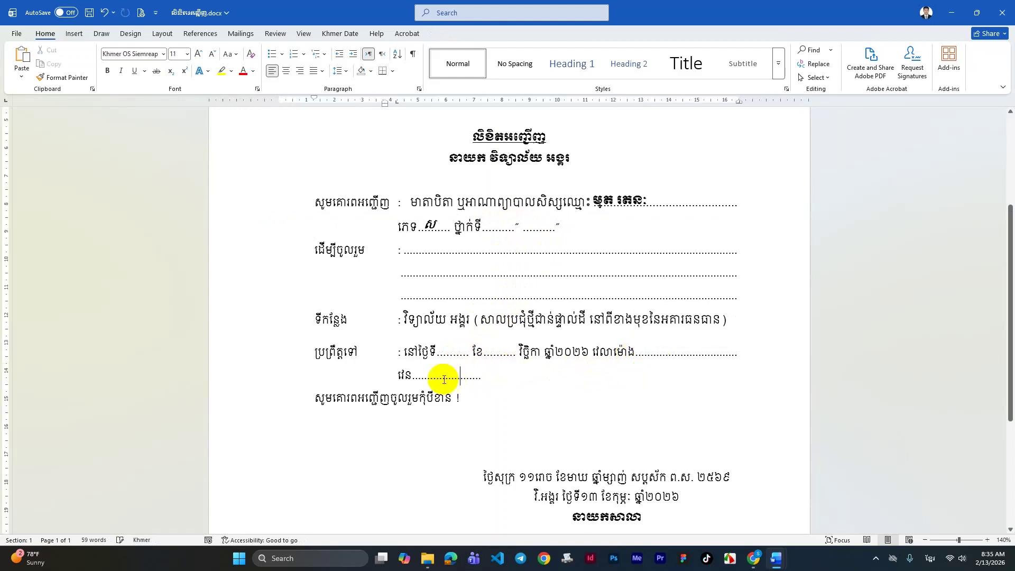
click(433, 379)
key(Delete)
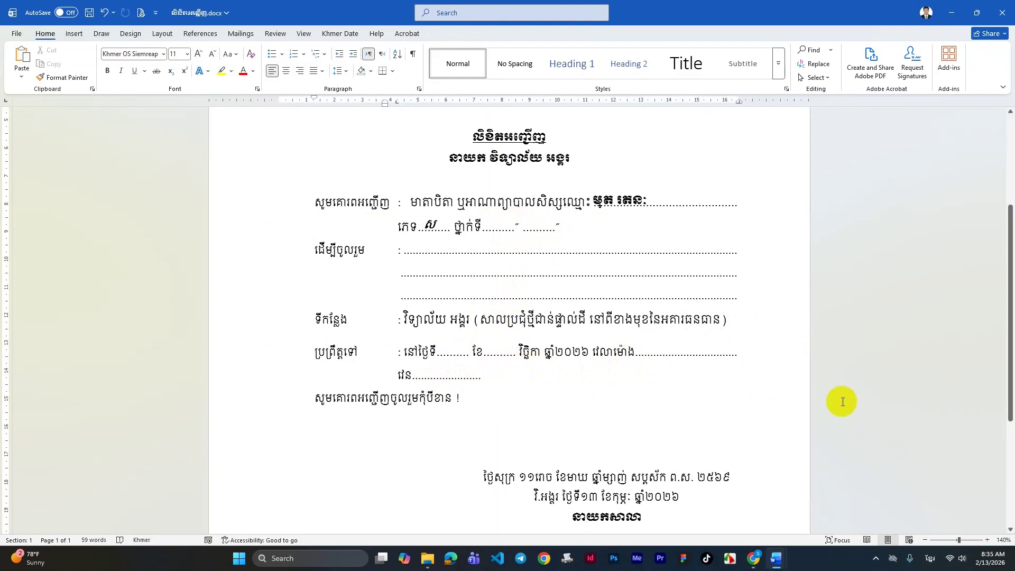
Step: Set the empty grade text box's font to Khmer OS Siemreap, size 12
click(497, 247)
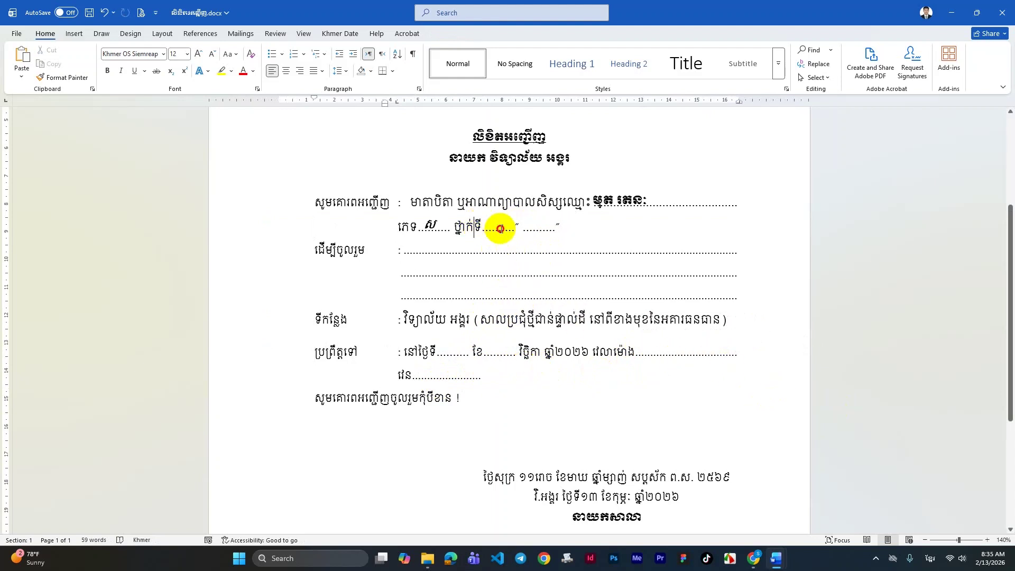
click(500, 228)
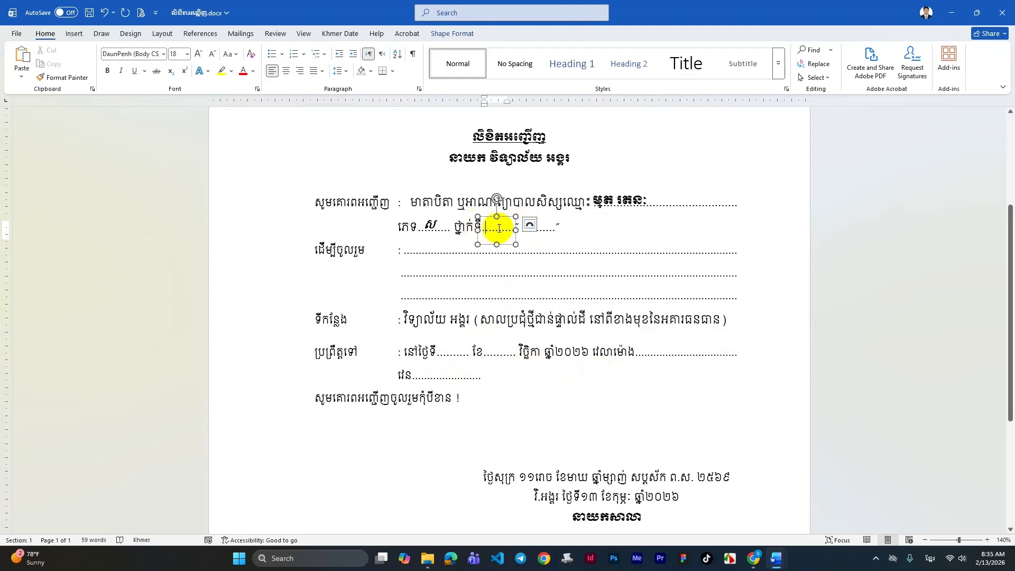
click(162, 54)
click(164, 159)
click(187, 53)
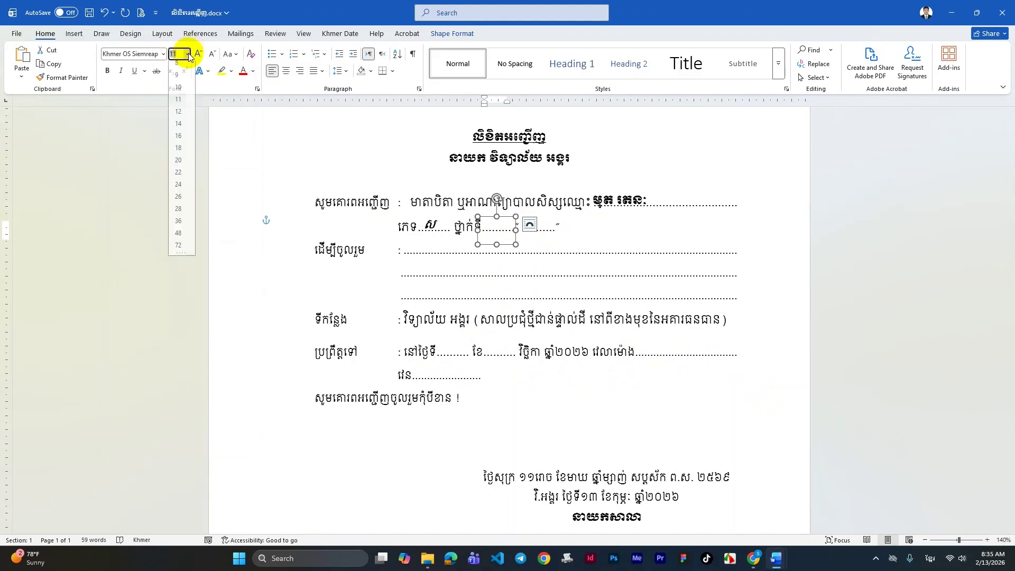
click(180, 119)
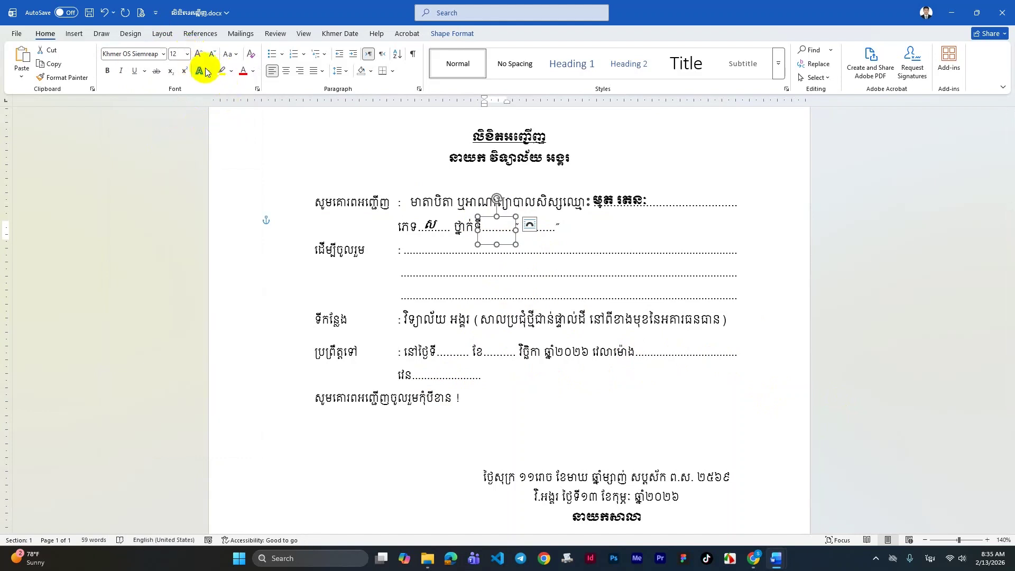
click(507, 231)
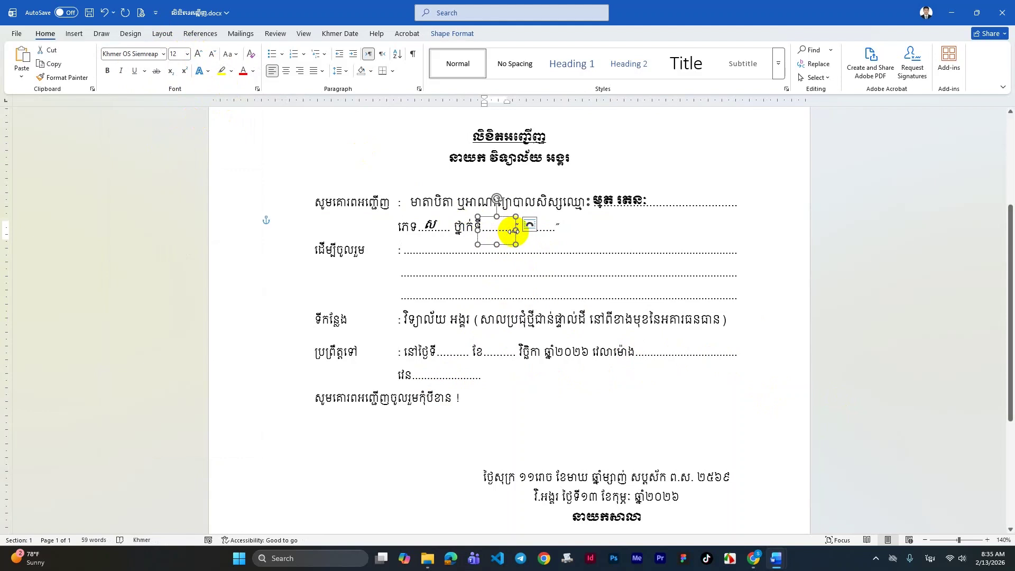
Step: Paste copies of the formatted text box over the class letter dots and the first ដើម្បីចូលរួម line, widening the latter to span its line
key(ctrl+v)
drag(520, 259, 552, 243)
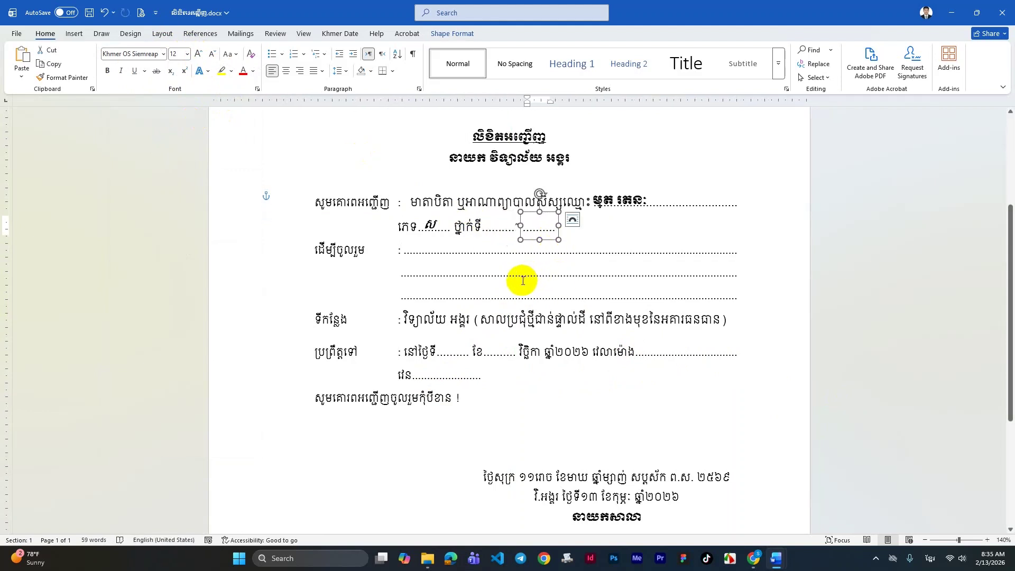
key(ctrl+v)
drag(544, 252, 734, 248)
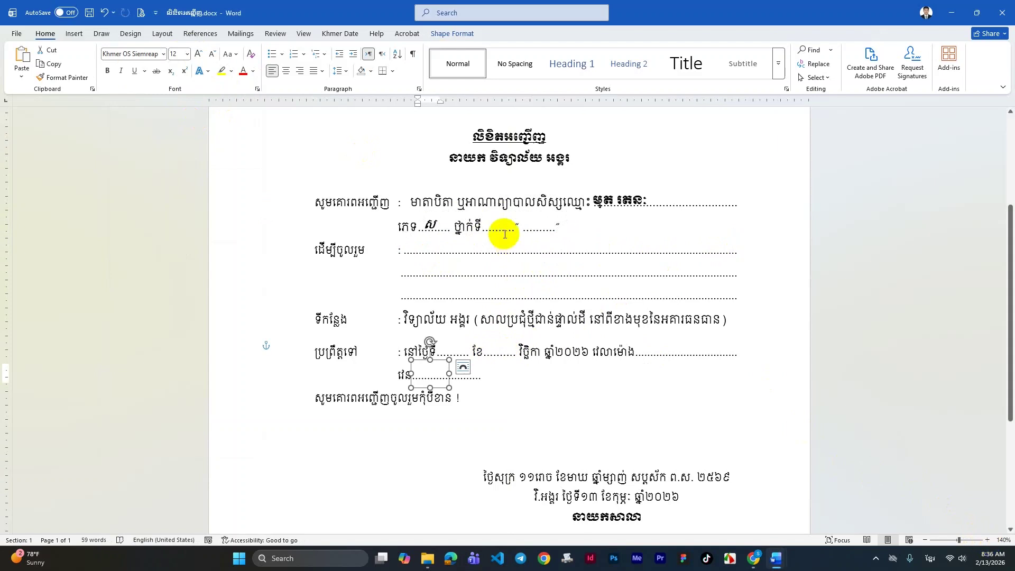
Step: Insert the ថ្នាក់ទី merge field into the grade text box and align the box with its dots
click(501, 230)
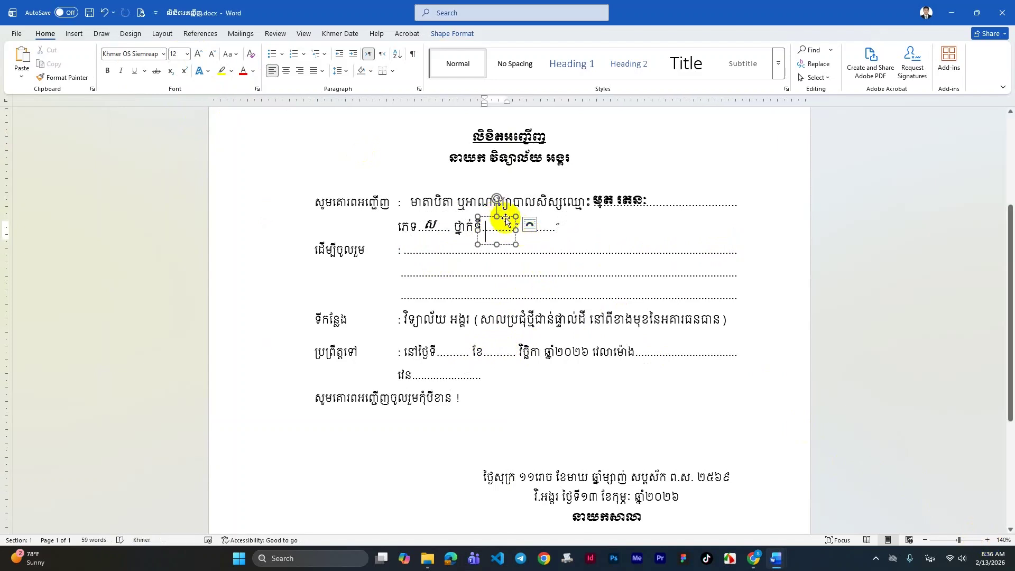
click(241, 34)
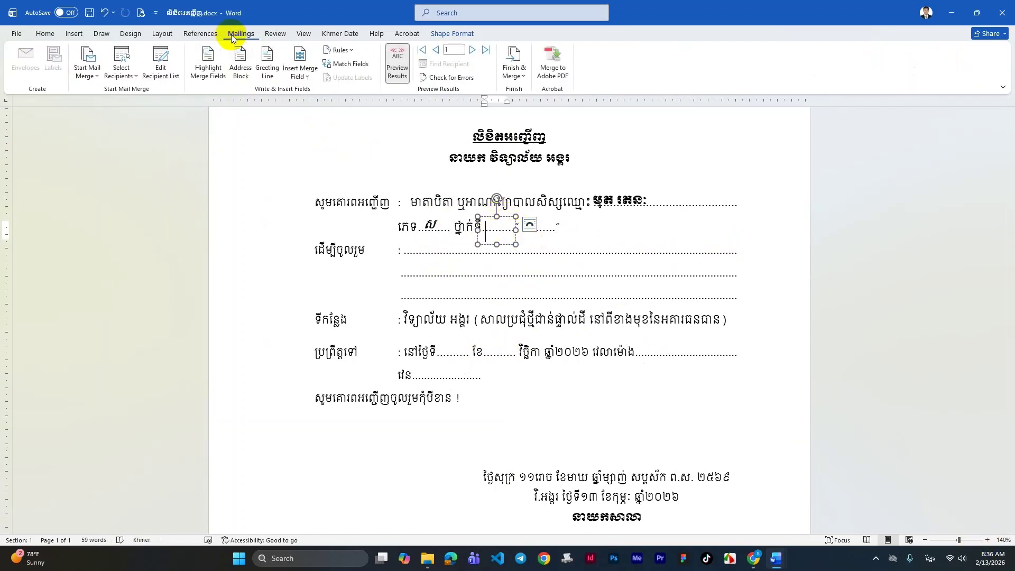
click(297, 77)
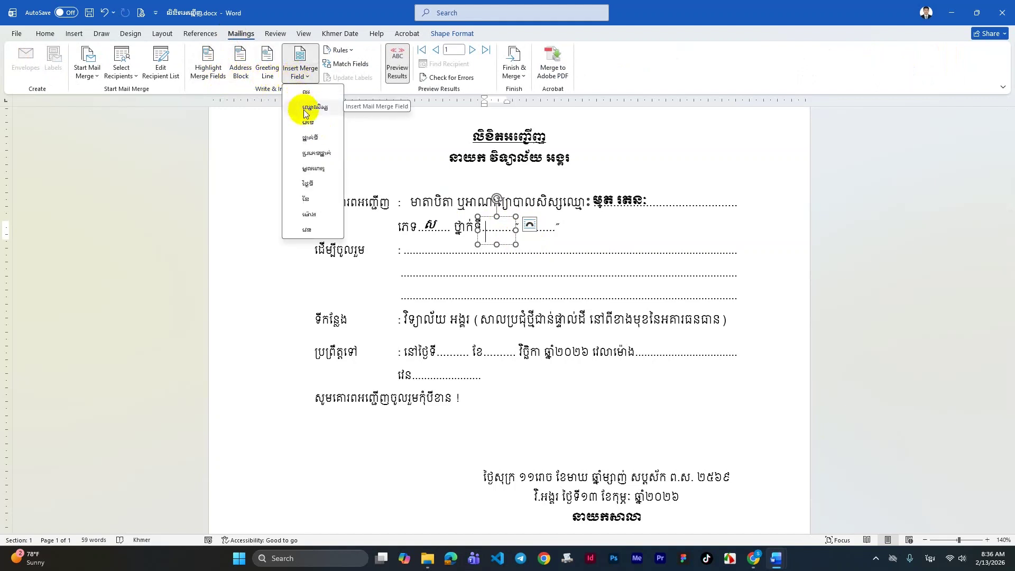
click(310, 137)
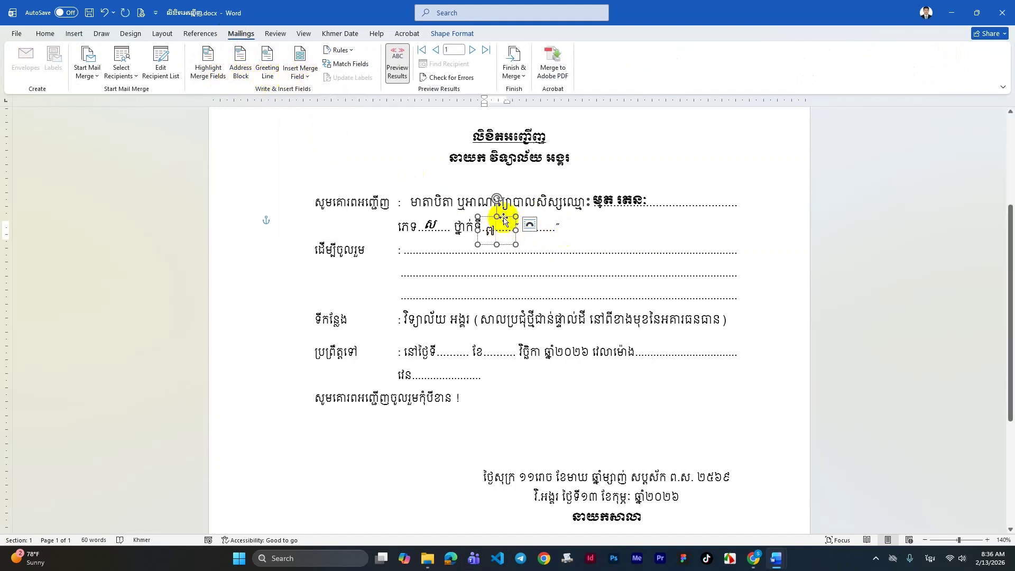
drag(504, 217, 547, 228)
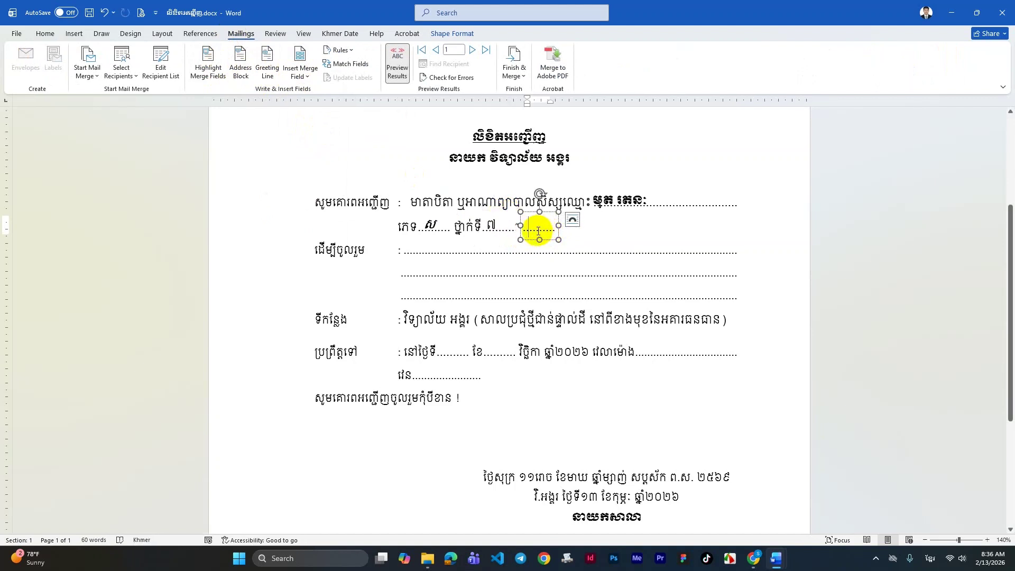
Step: Insert the ប្រភេទថ្នាក់ merge field into the class letter text box and shift the box onto the quoted dots
click(300, 74)
click(317, 153)
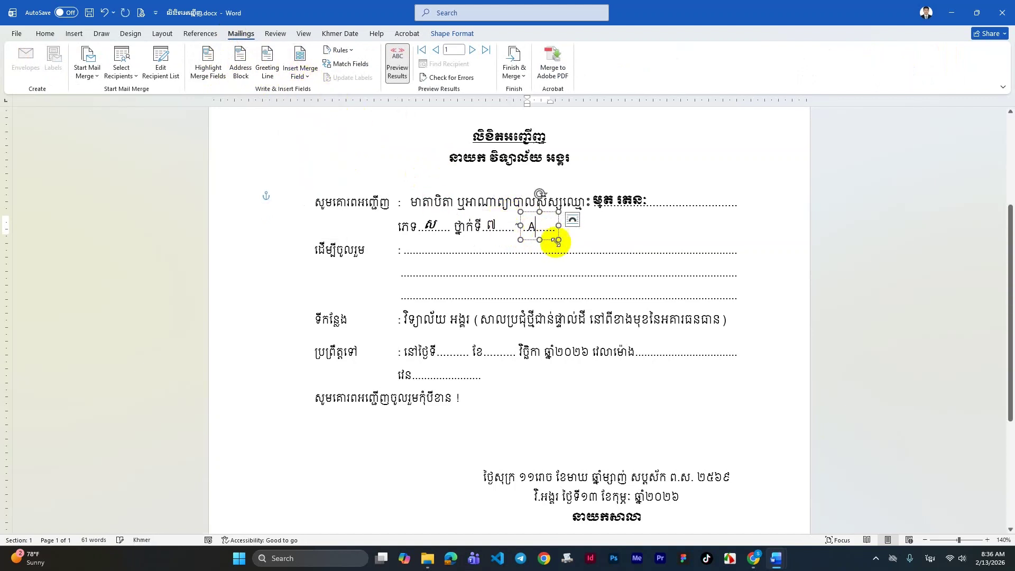
drag(546, 214, 552, 211)
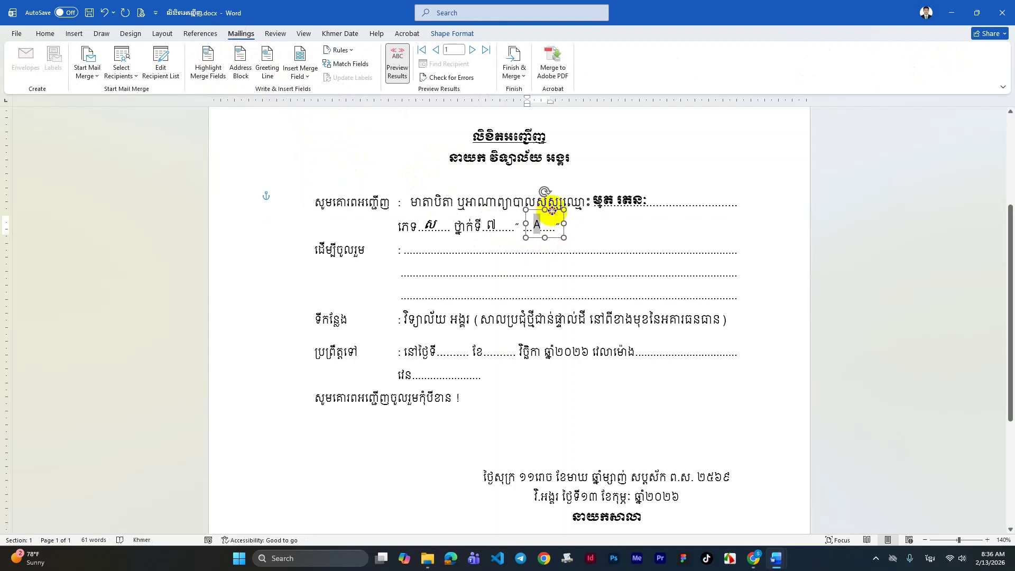
click(595, 241)
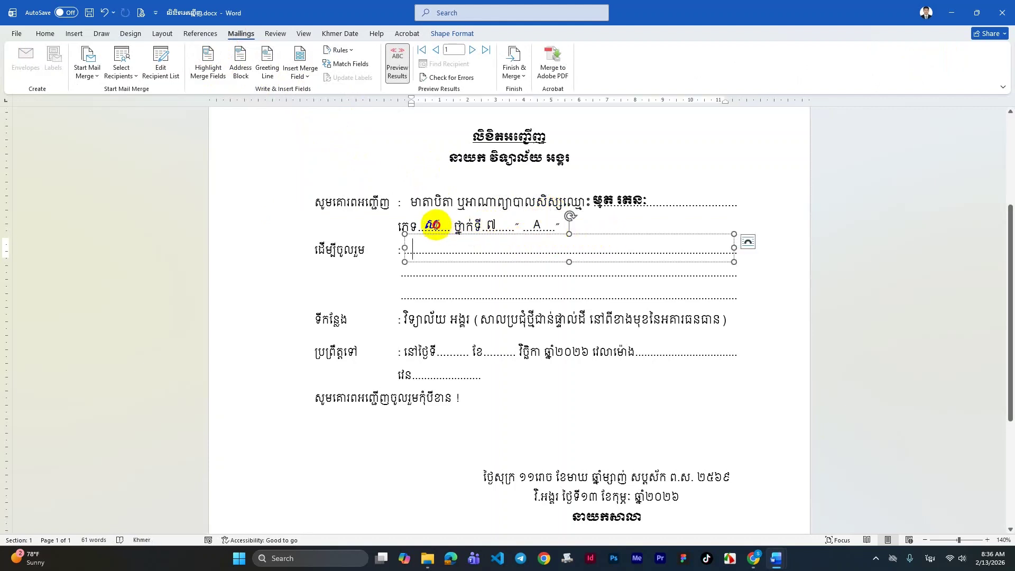
click(490, 225)
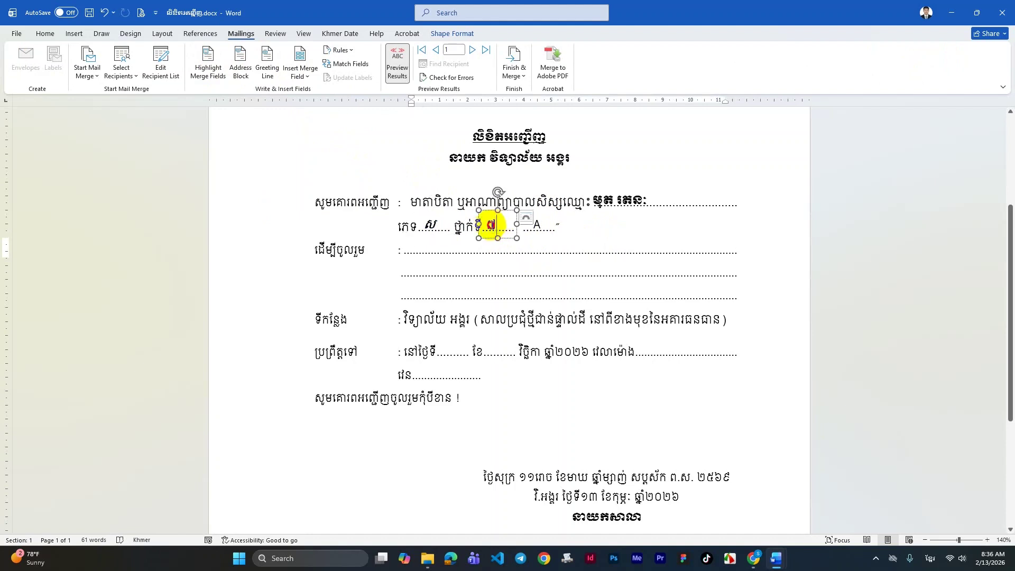
double_click(491, 225)
click(44, 34)
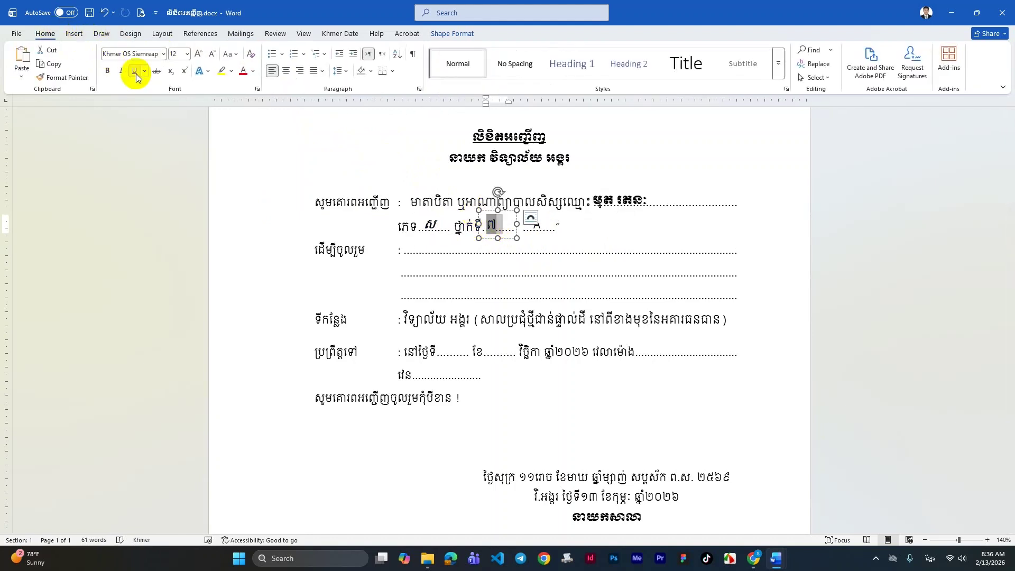
click(575, 235)
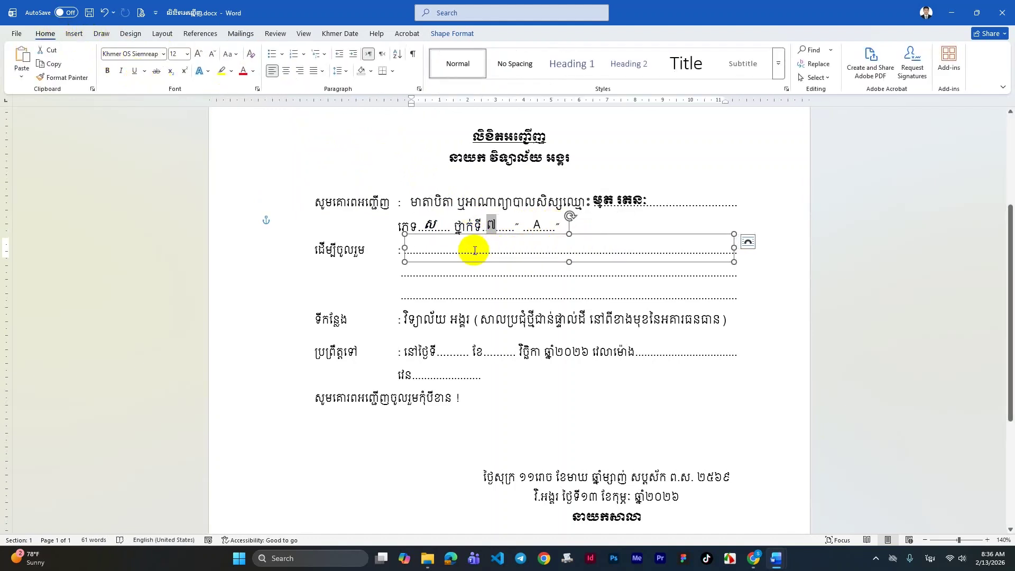
click(241, 33)
click(302, 80)
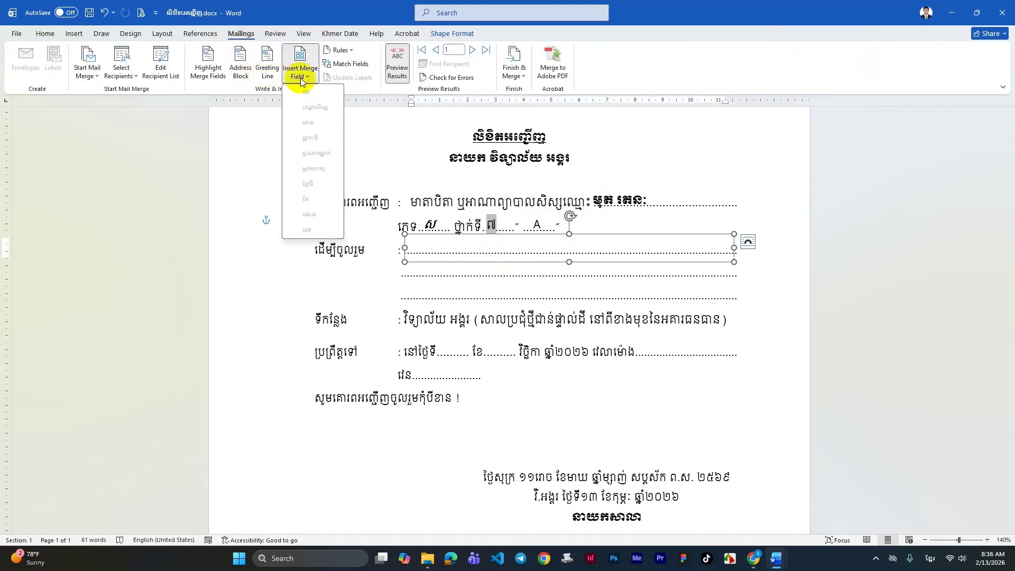
click(551, 244)
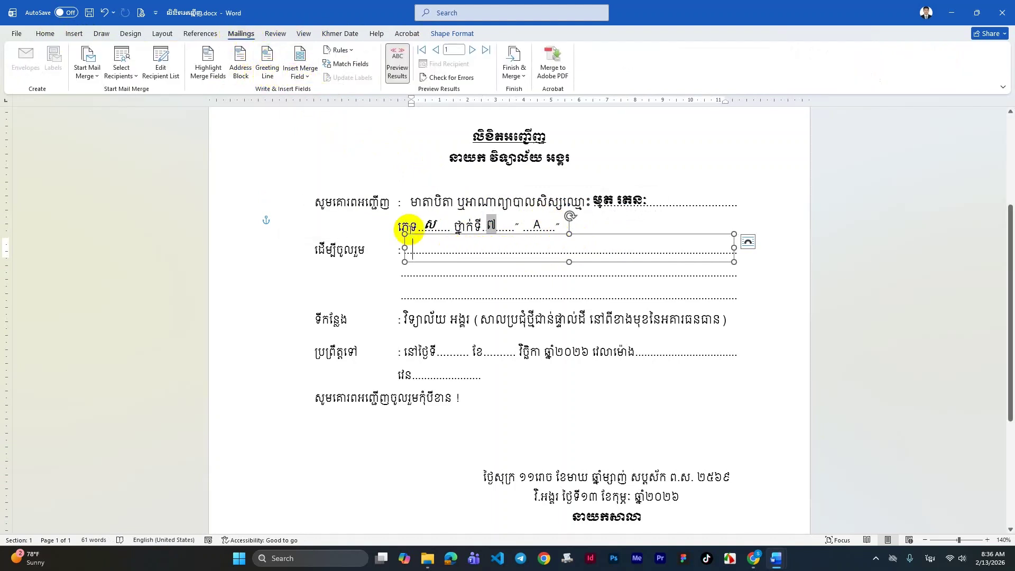
click(301, 76)
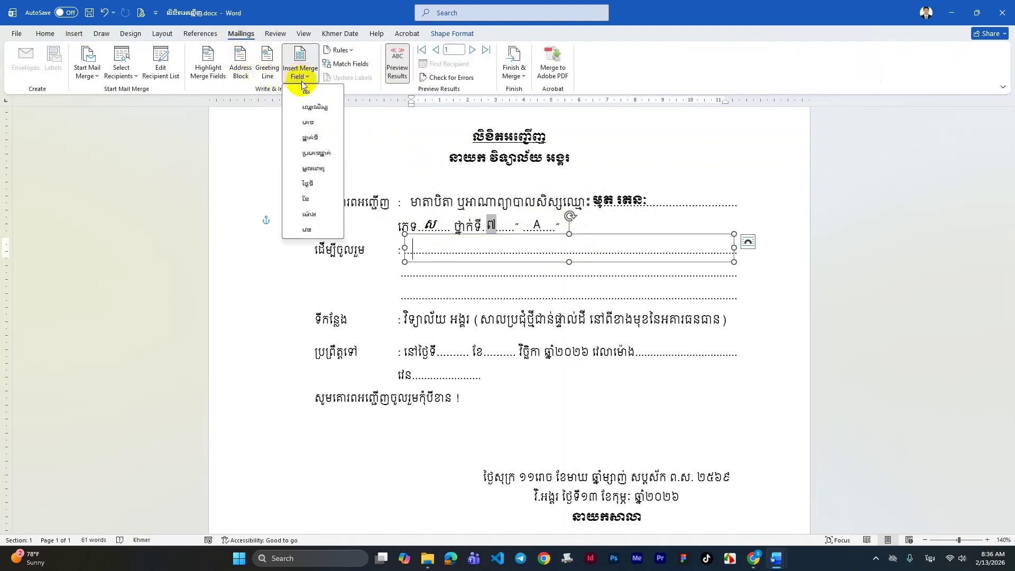
click(320, 152)
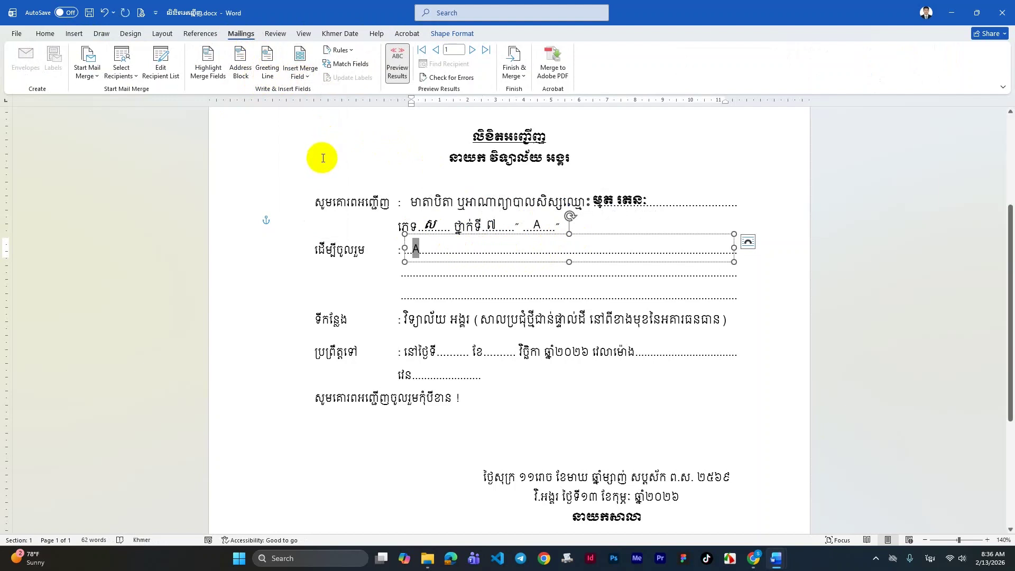
key(Delete)
Step: Insert the មូលហេតុ merge field into the first ដើម្បីចូលរួម line's text box and the ថ្ងៃទី field into the day text box
click(300, 71)
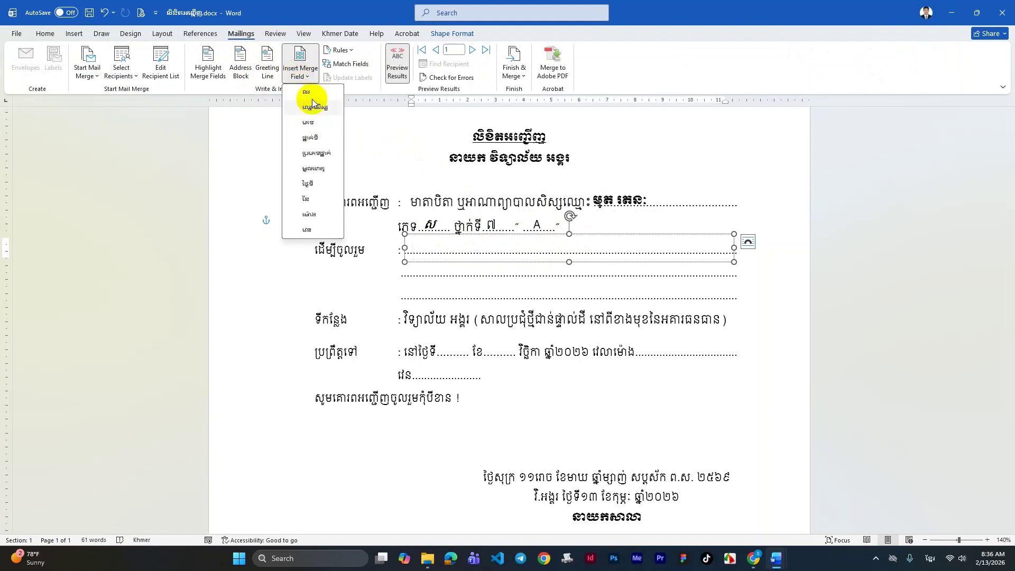
click(312, 168)
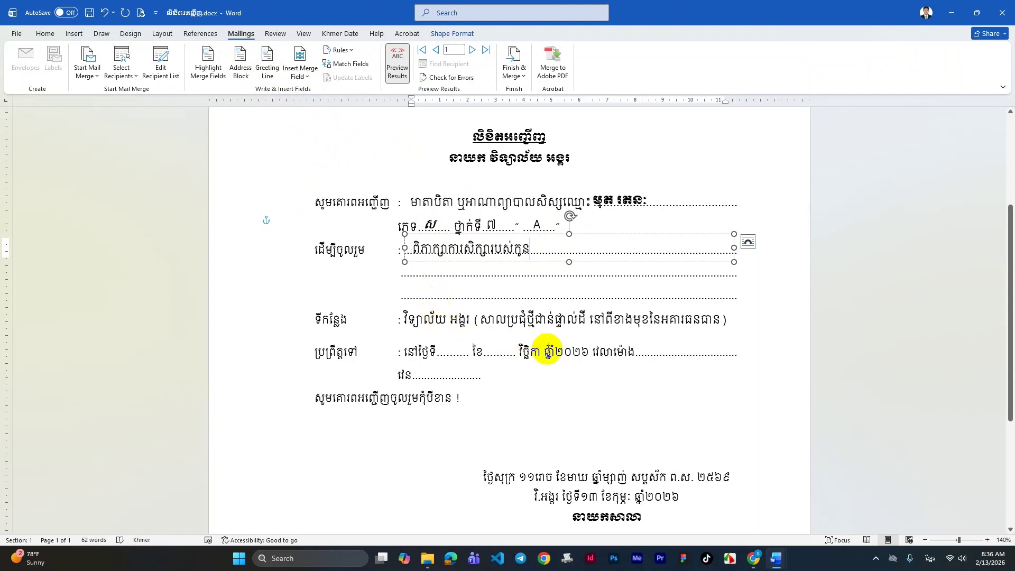
click(449, 351)
click(300, 73)
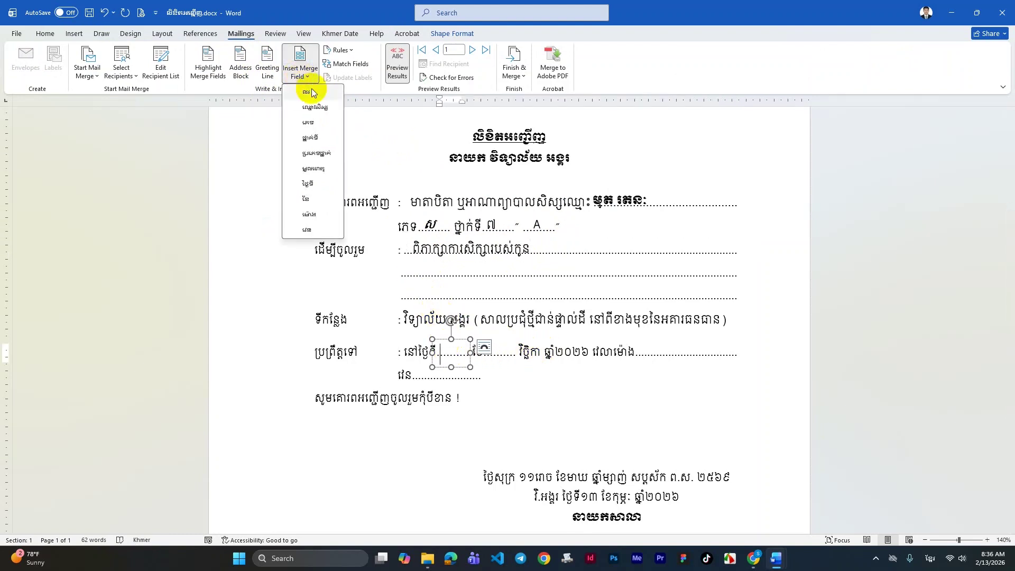
click(317, 182)
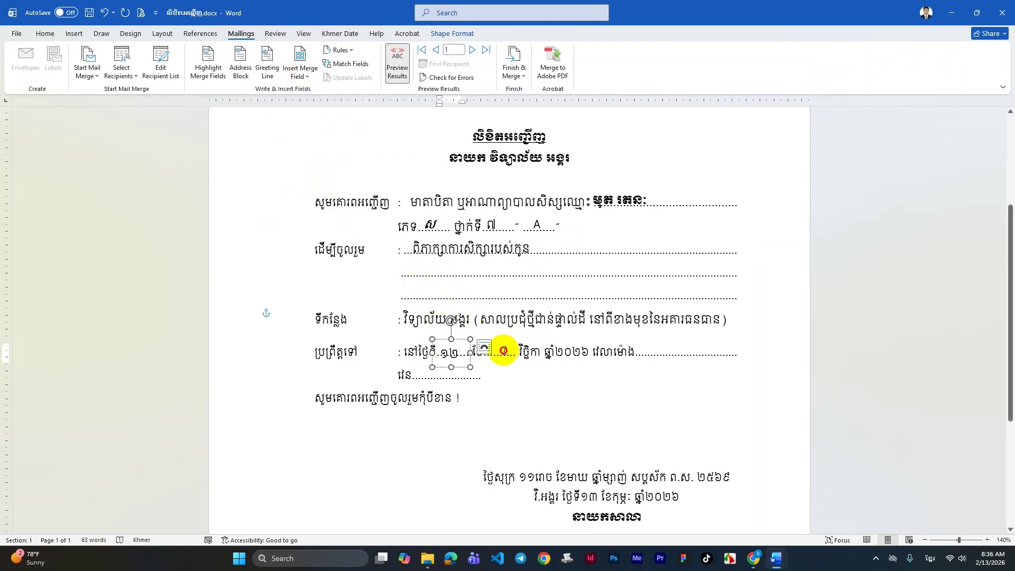
Step: Insert the ខែ merge field into the text box over the month dots
click(503, 350)
click(303, 56)
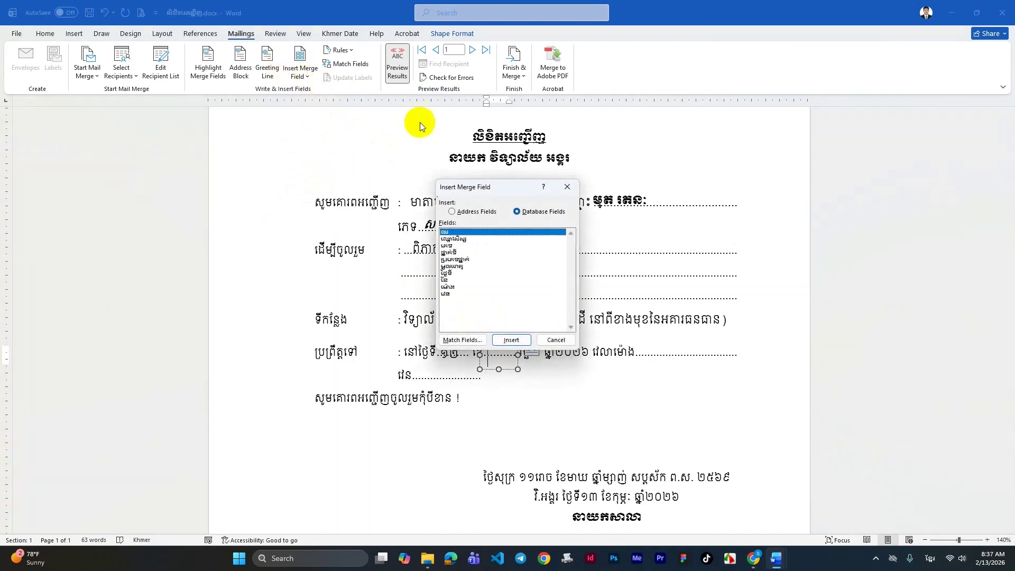
key(Escape)
click(306, 77)
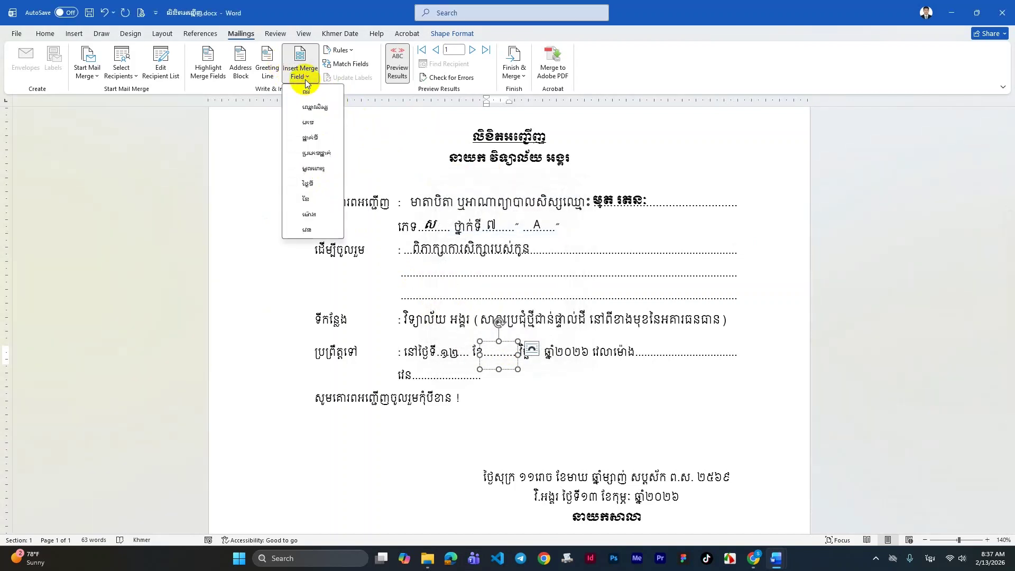
click(320, 199)
Step: Insert the ម៉ោង merge field into the time text box and widen the box to fit the full time
click(642, 351)
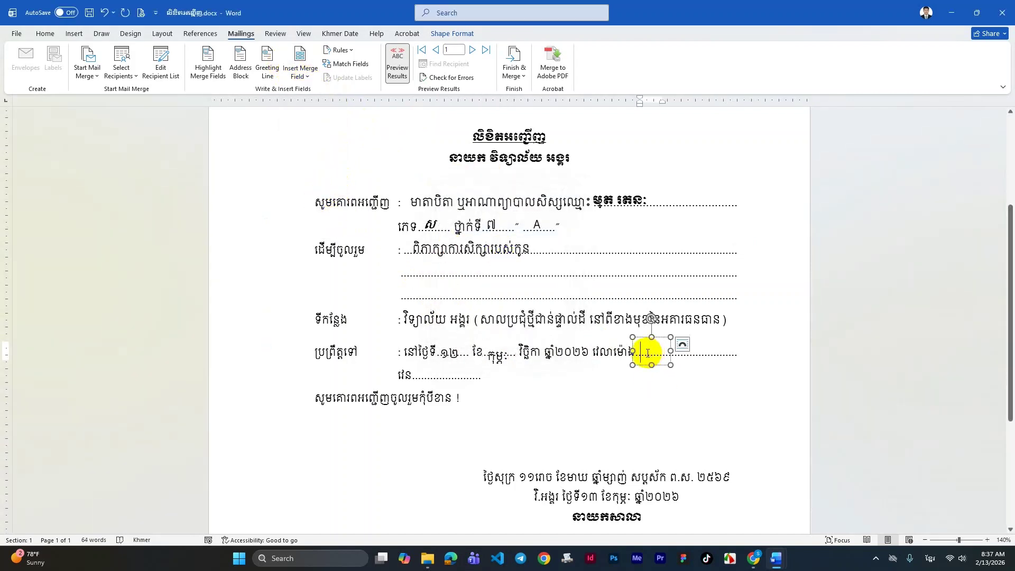
click(303, 75)
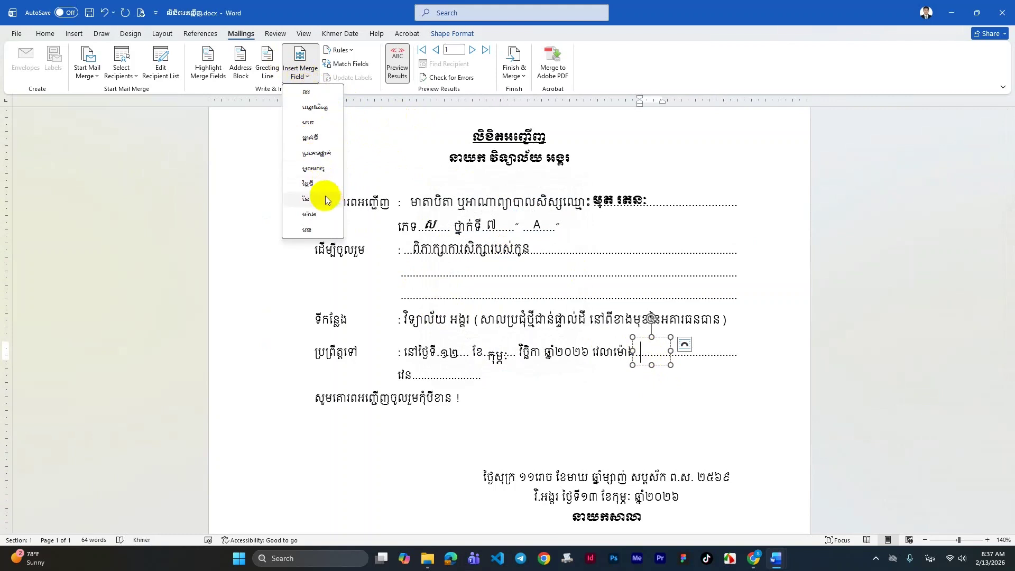
click(317, 215)
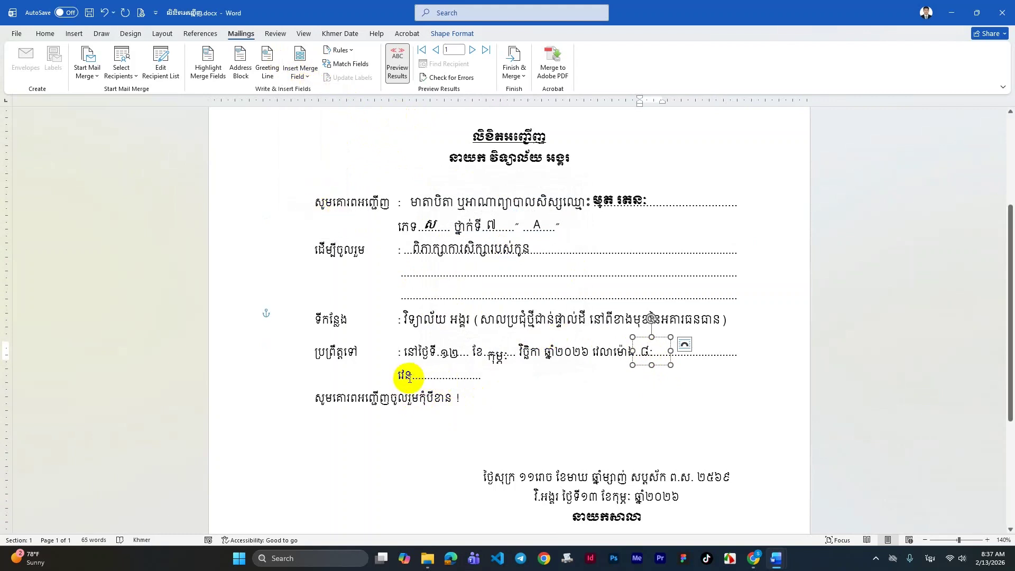
double_click(667, 351)
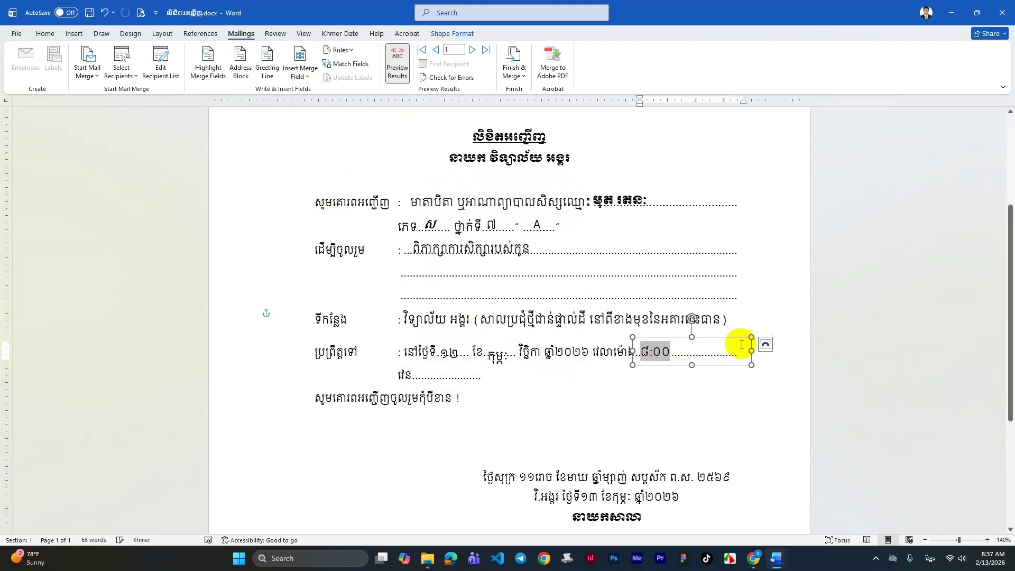
Step: Insert the វេន merge field into the text box over the វេន dots
click(420, 377)
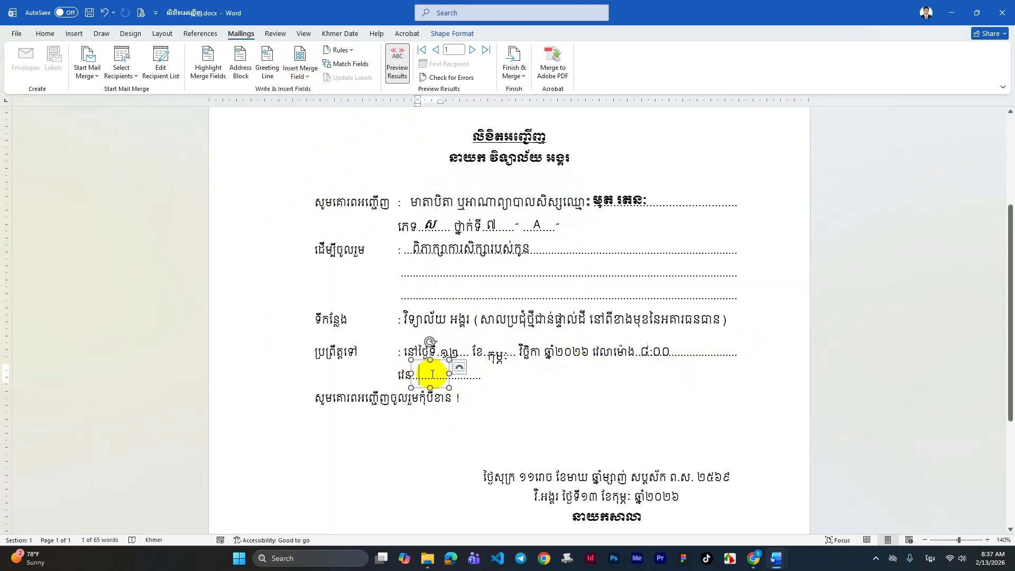
click(303, 75)
click(316, 226)
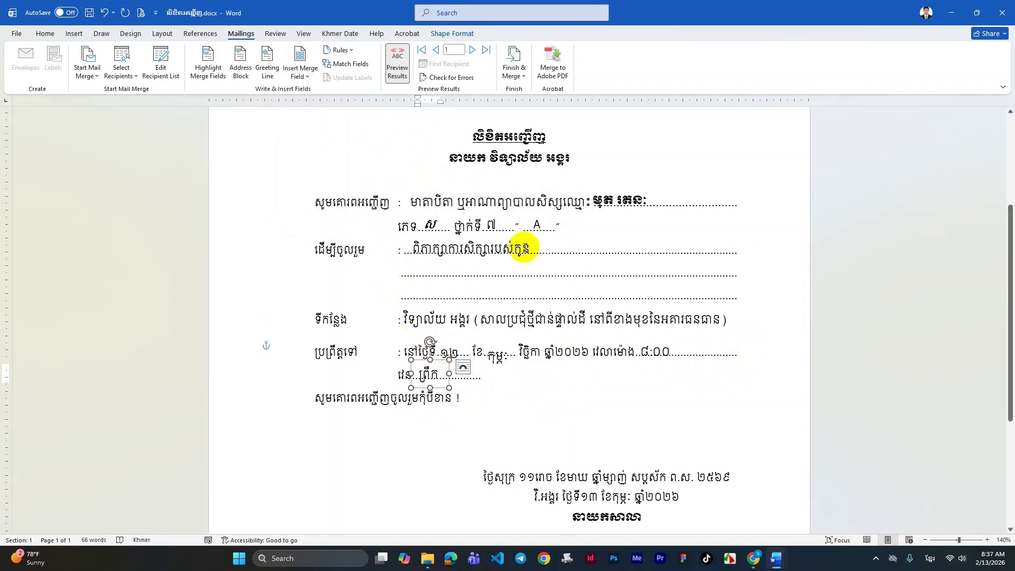
Step: Shift the ដើម្បីចូលរួម line's text box left so its text starts at the beginning of the dots
click(539, 224)
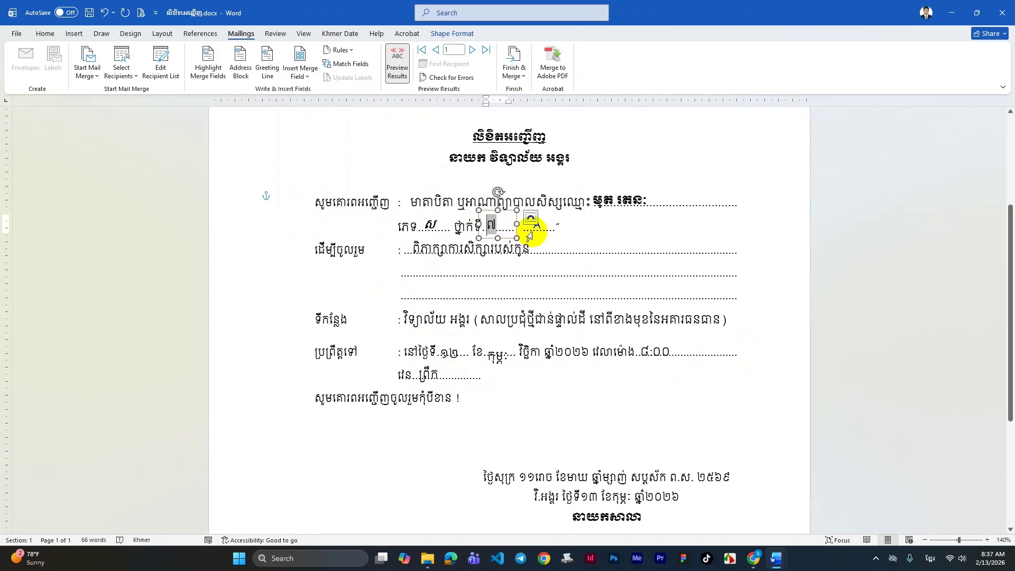
click(506, 261)
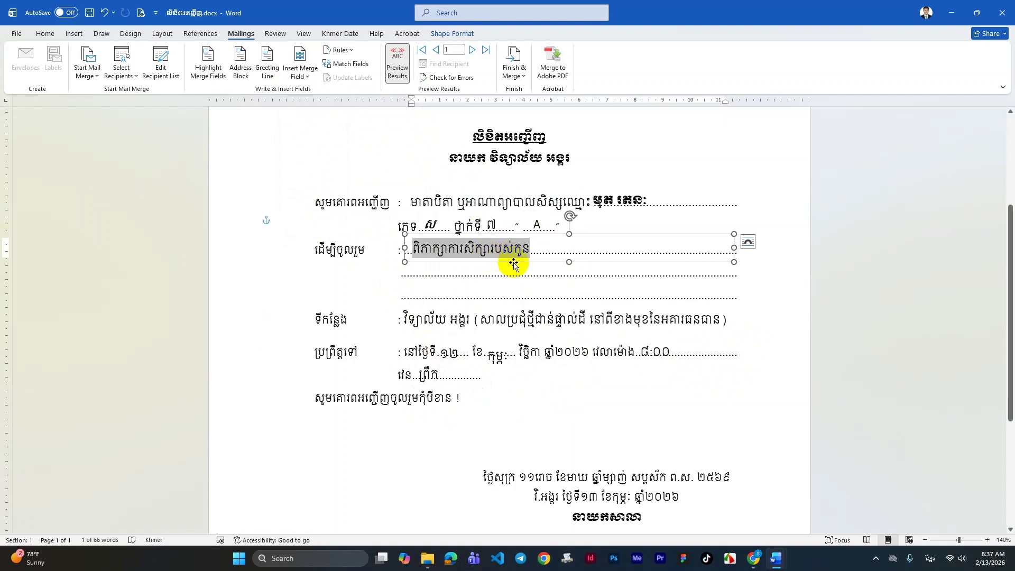
drag(514, 264, 512, 264)
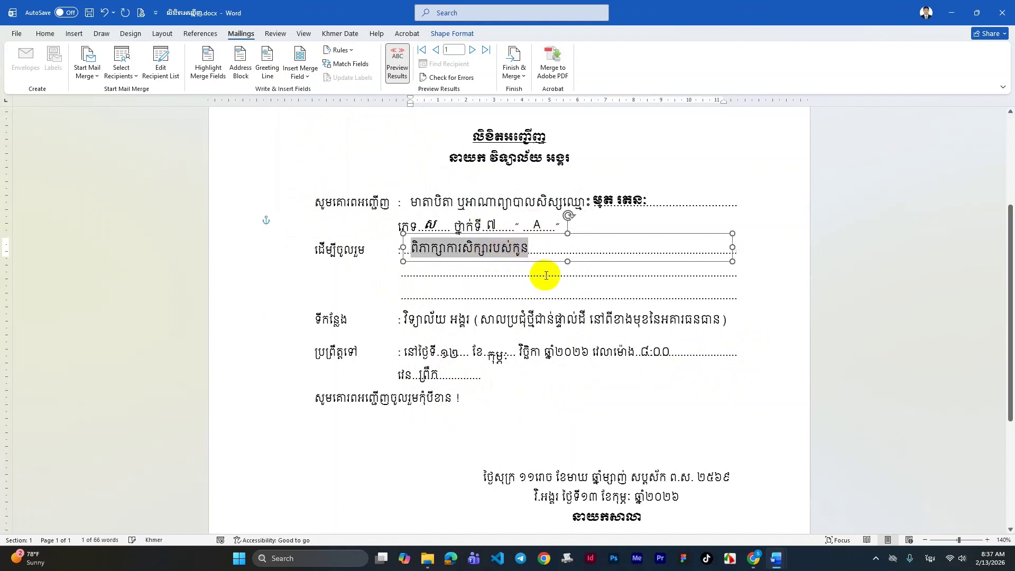
key(Left)
key(Left)
key(Left)
key(Left)
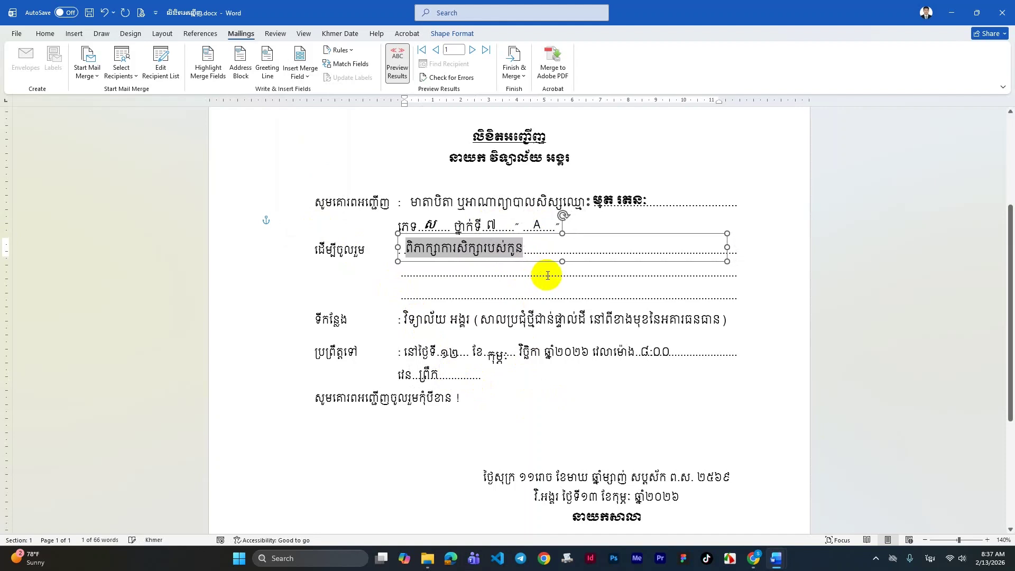
key(Left)
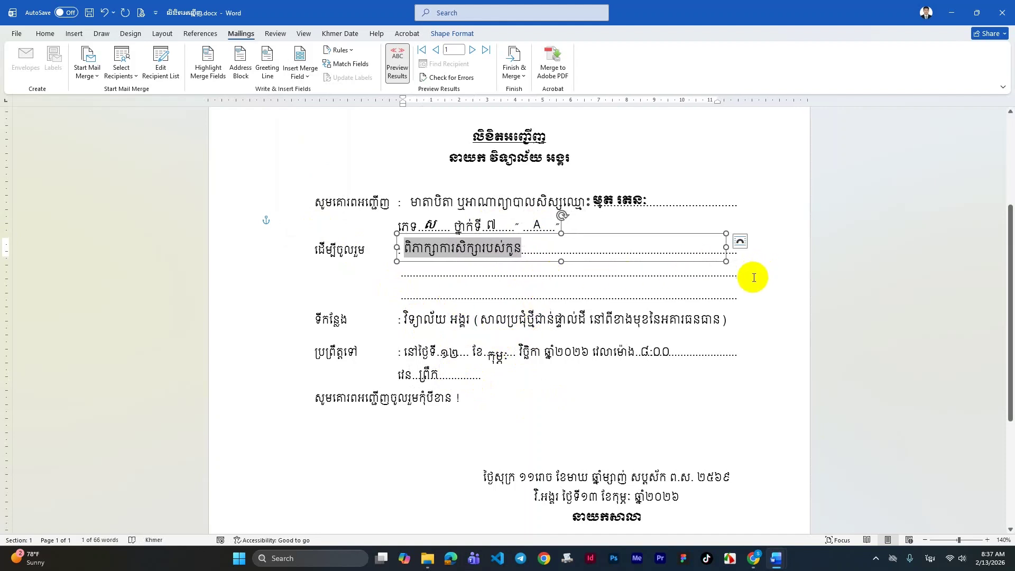
Step: Nudge the day, month, time and វេន text boxes up so their values sit on the dotted lines
click(461, 353)
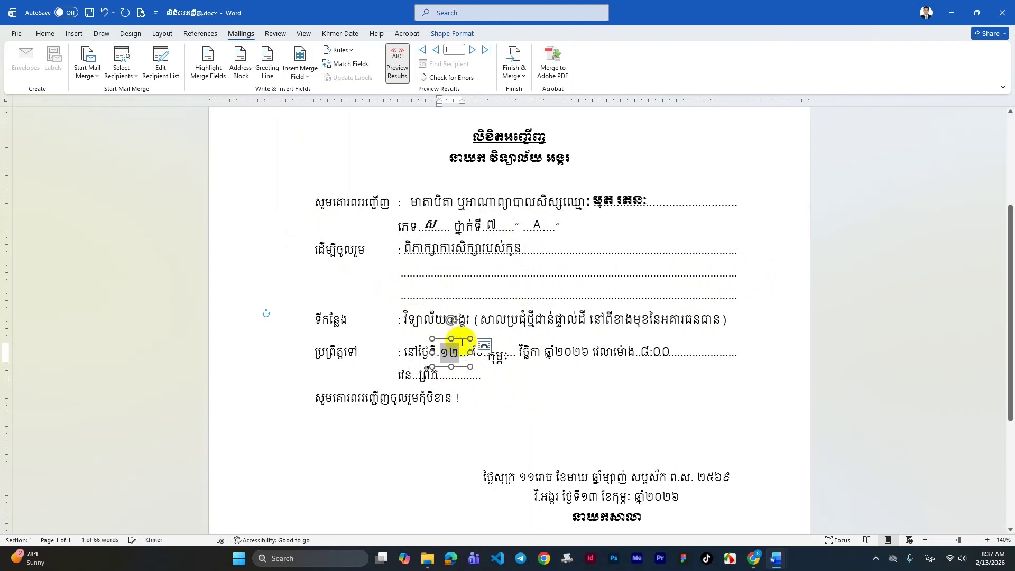
click(516, 359)
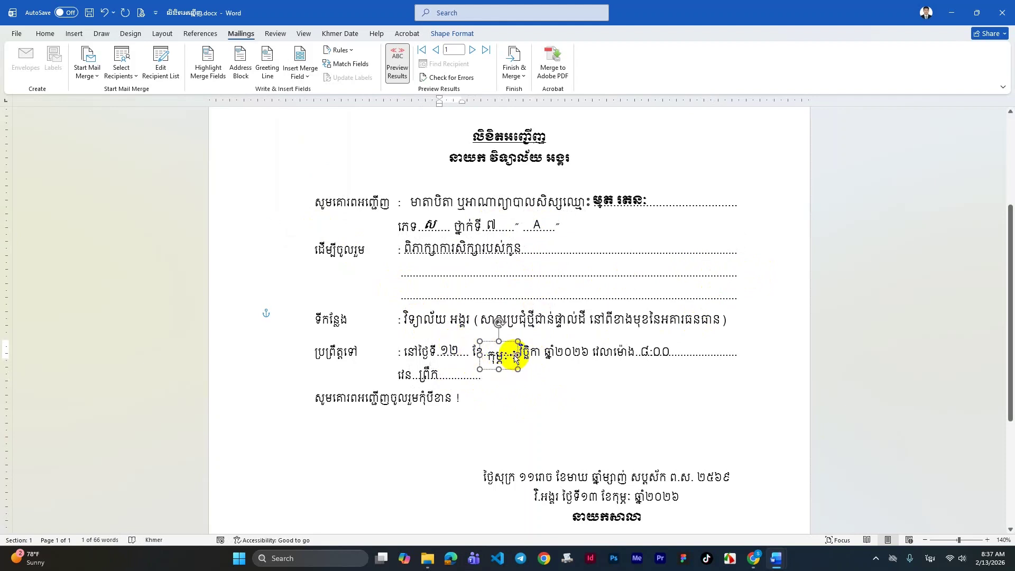
double_click(509, 345)
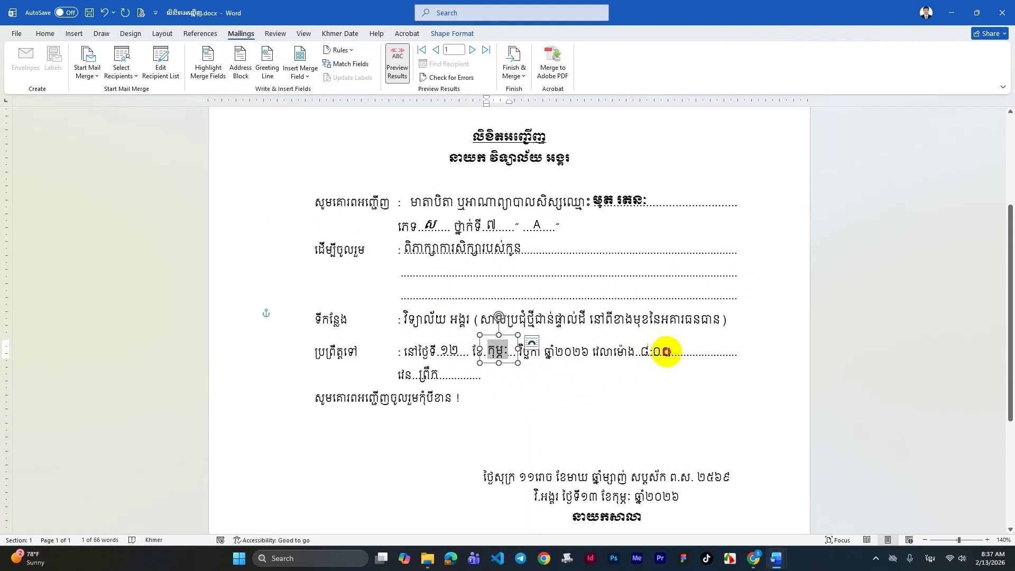
click(666, 352)
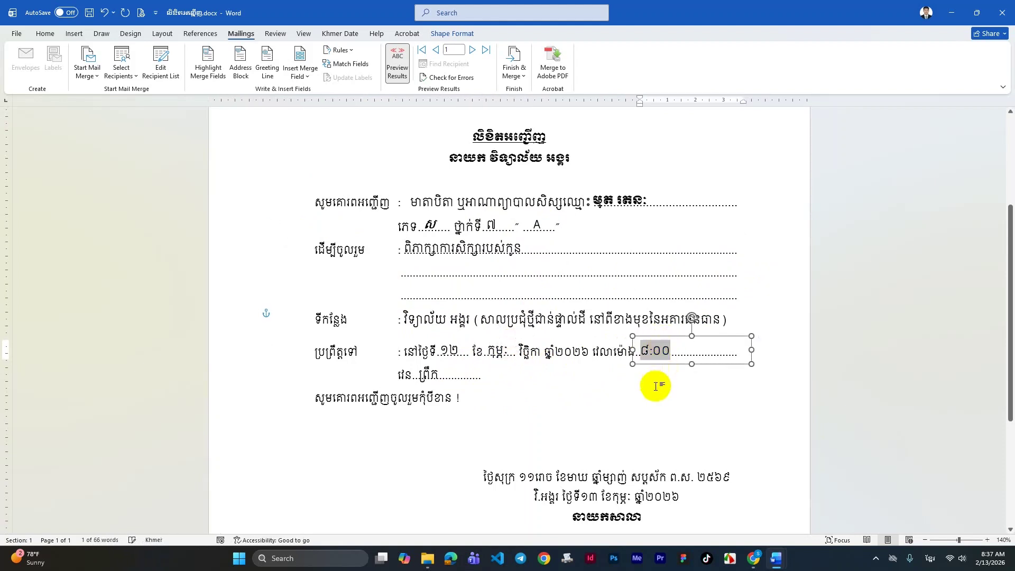
double_click(660, 352)
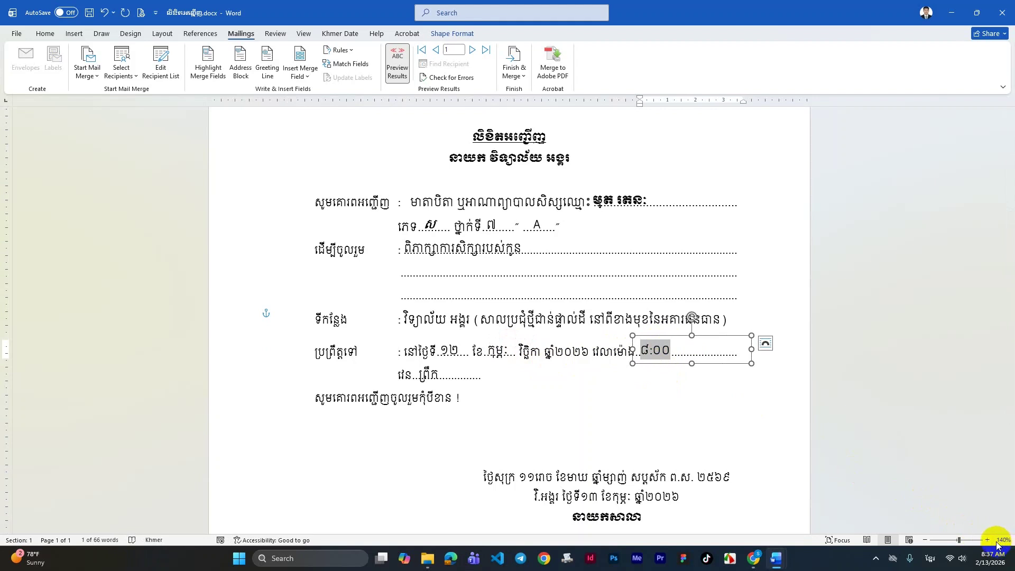
double_click(431, 374)
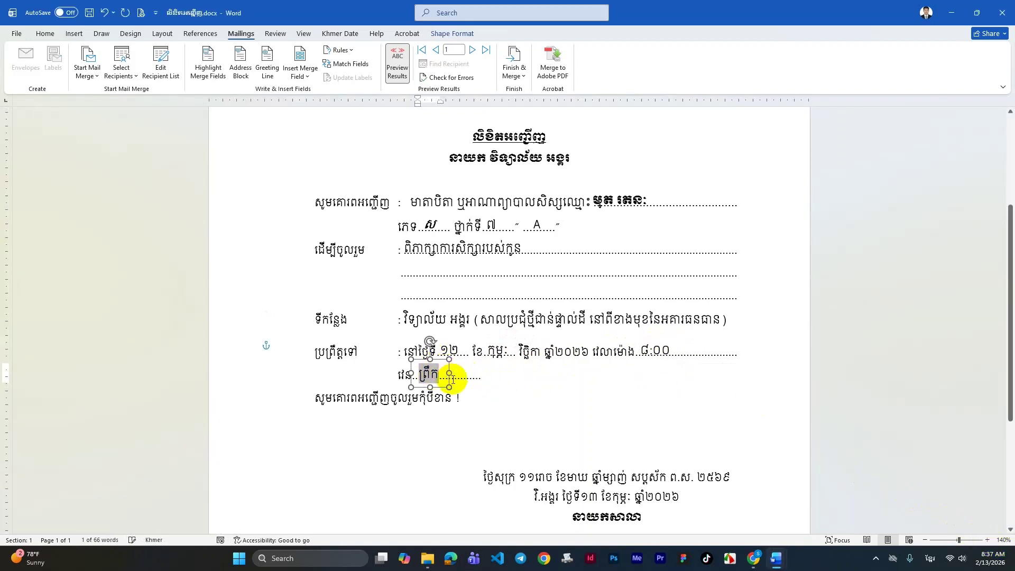
click(484, 392)
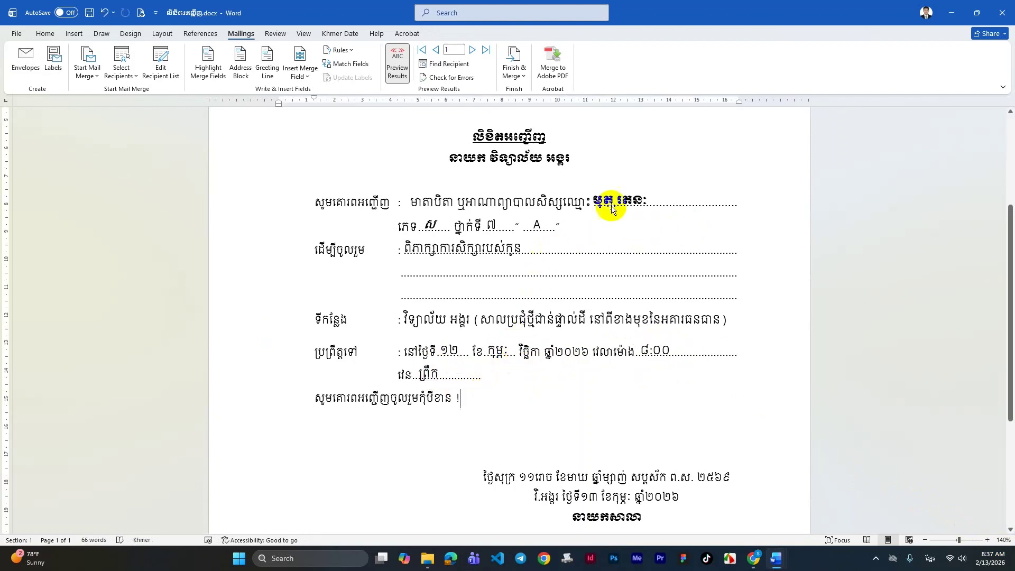
Step: Step through the previewed recipients forward to record 9 and back to record 4 to check the merged values and their alignment
click(472, 49)
click(473, 50)
click(472, 49)
click(472, 49)
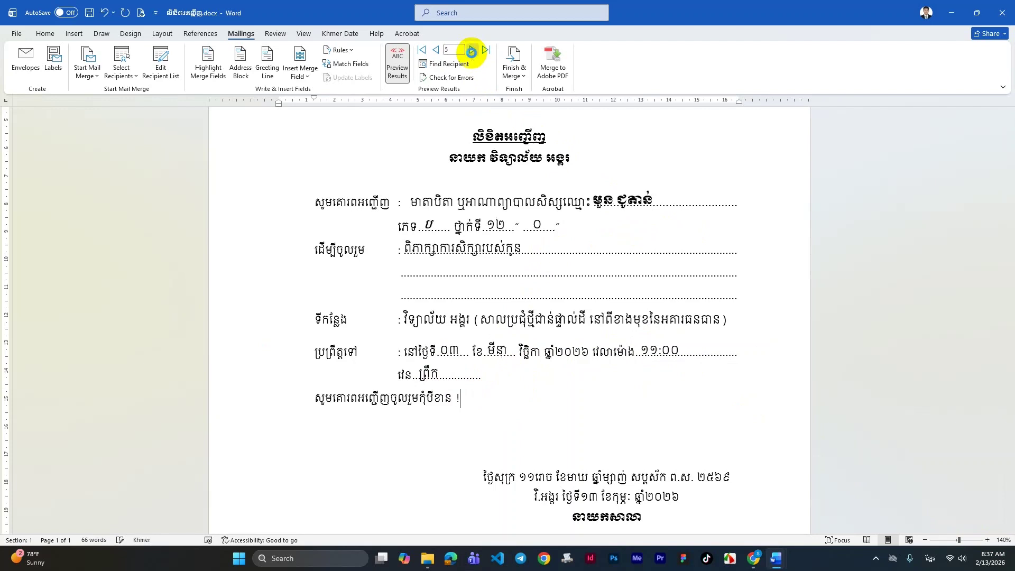
click(472, 50)
click(472, 49)
click(473, 50)
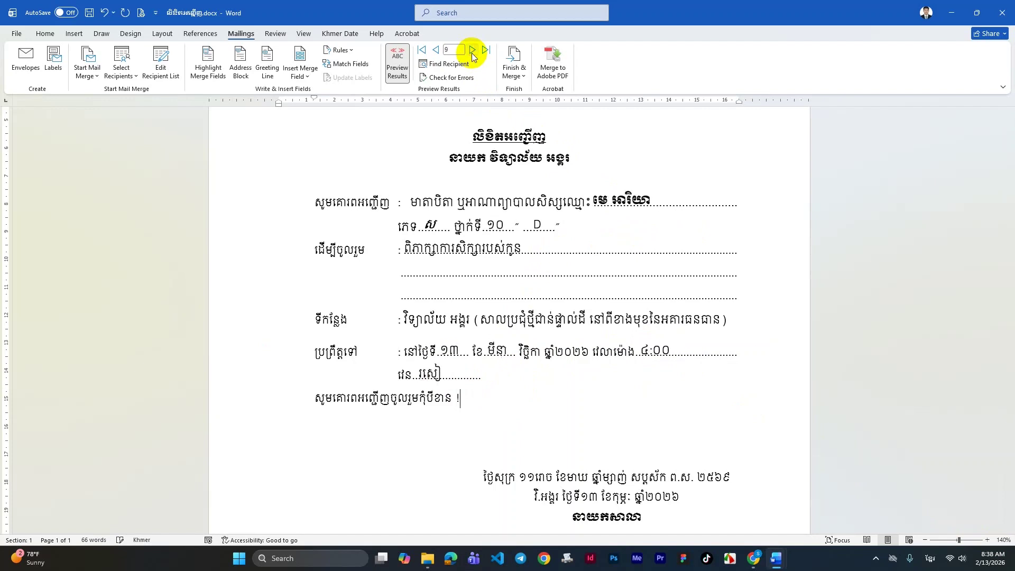
click(437, 50)
click(436, 50)
click(436, 50)
click(437, 49)
click(437, 49)
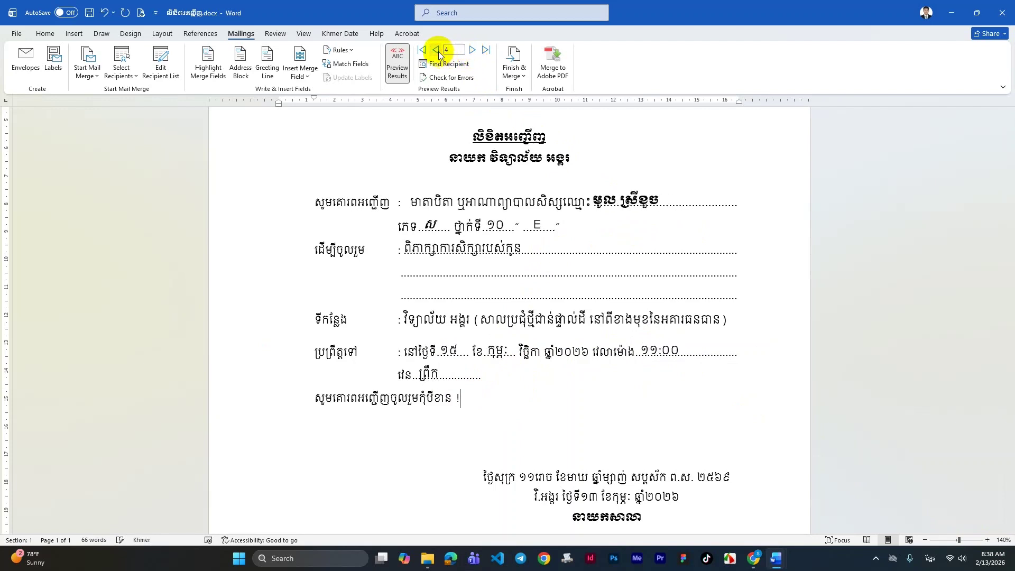
Step: Step the recipient preview back to record 1 and forward to record 7 to check the merged values
click(437, 49)
click(437, 49)
click(437, 50)
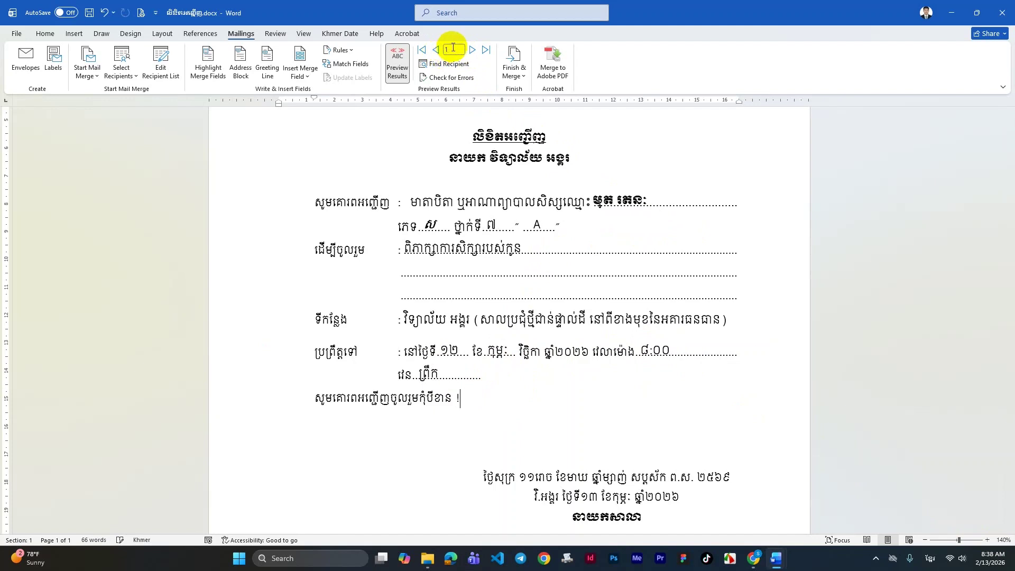
click(473, 50)
click(472, 50)
click(473, 50)
click(472, 49)
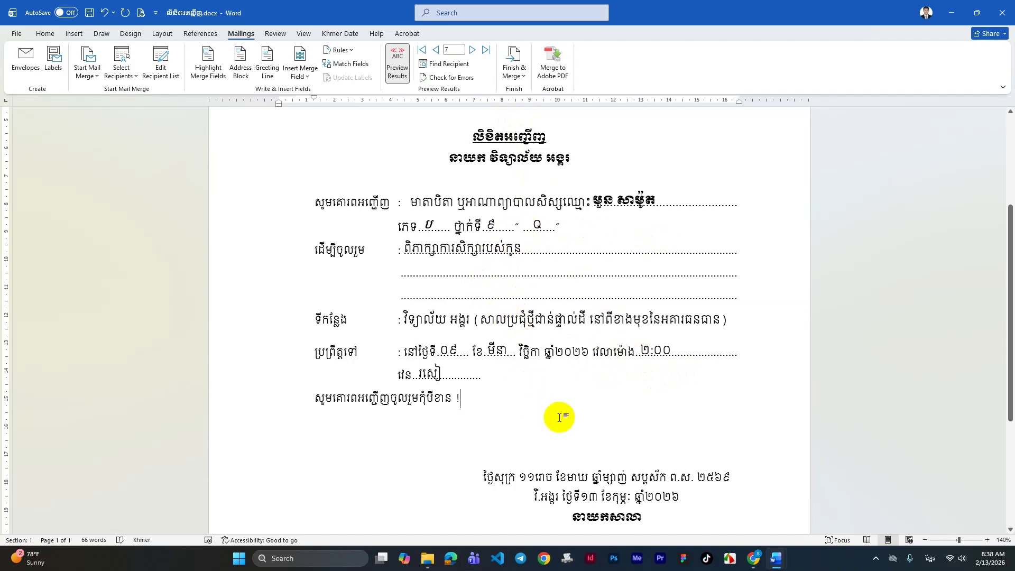
Step: Compare the previewed record with its row in the student list document, and return to the invitation
mouse_move(776, 566)
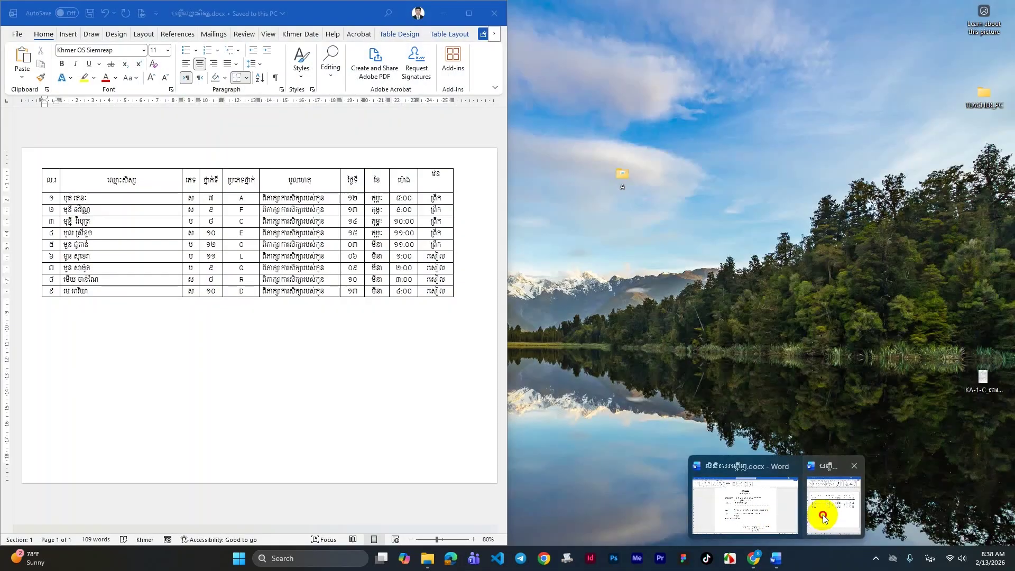
click(823, 515)
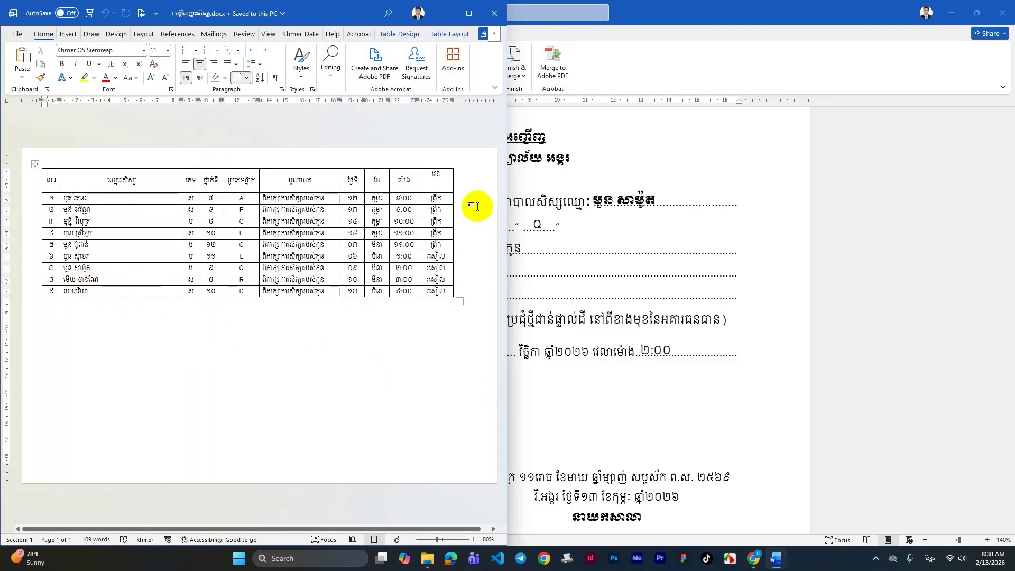
click(703, 80)
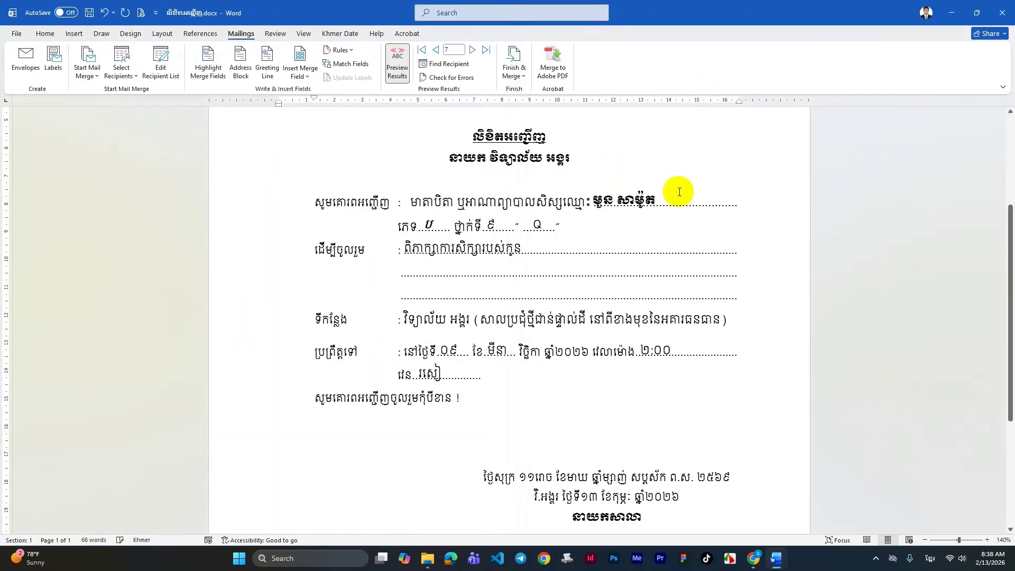
Step: Merge the current record into a new individual document to inspect the finished letter, and close it without saving
click(521, 79)
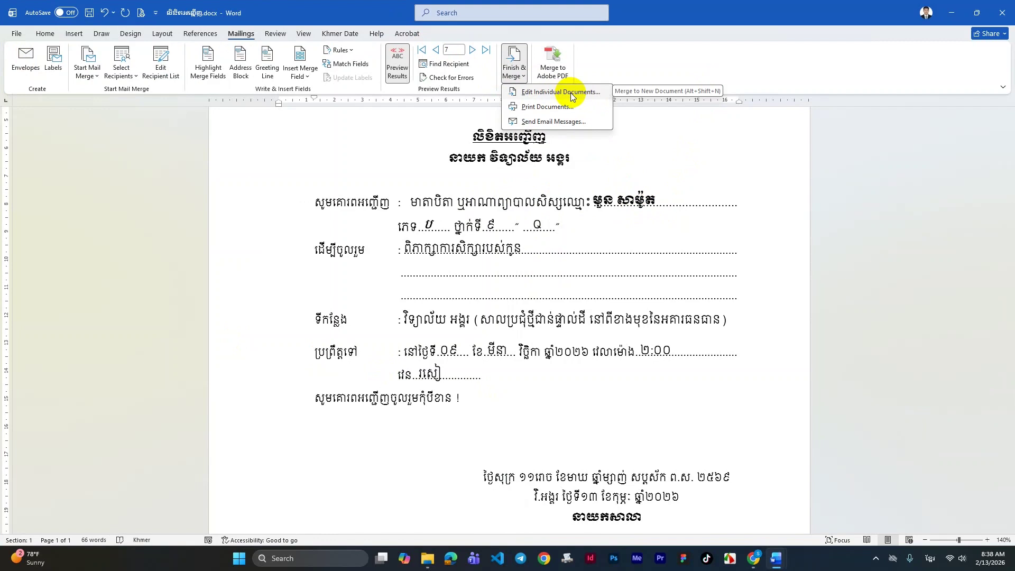
click(571, 94)
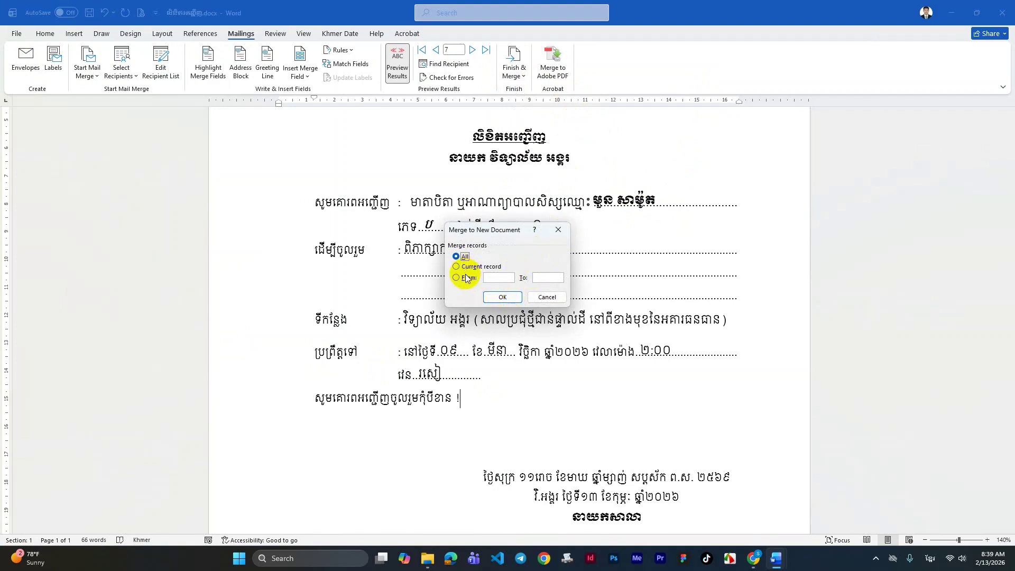
click(503, 298)
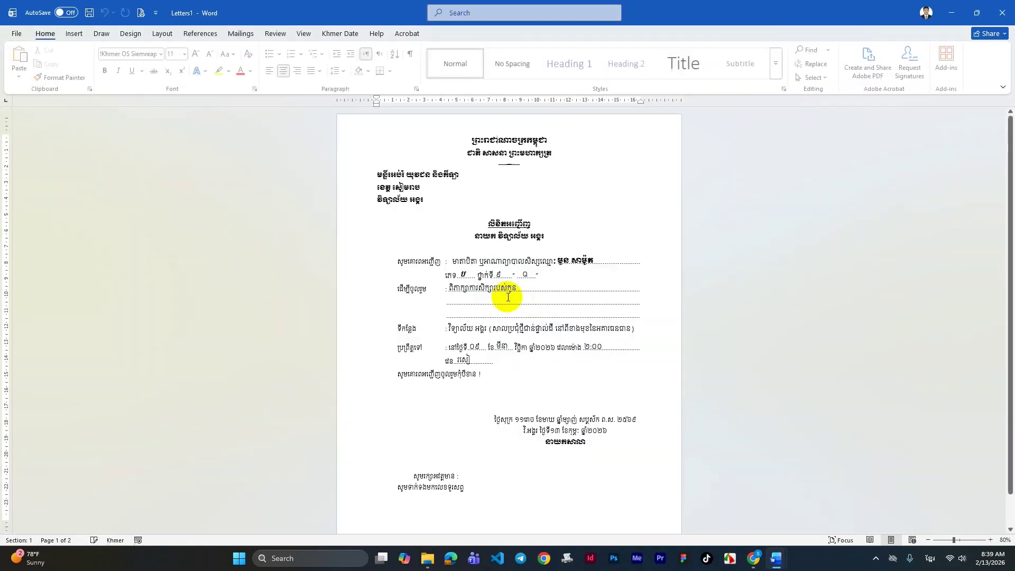
click(586, 262)
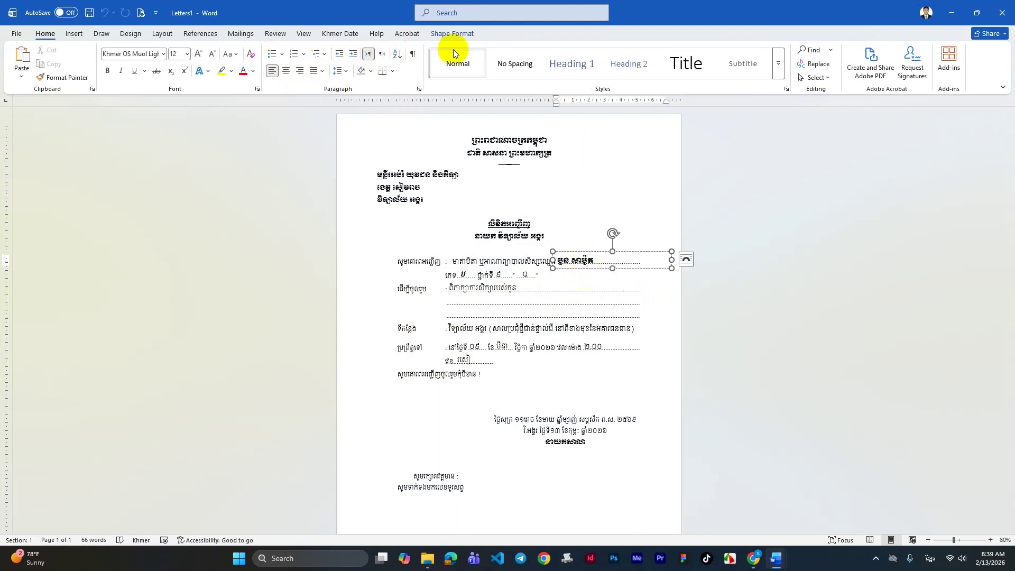
click(484, 283)
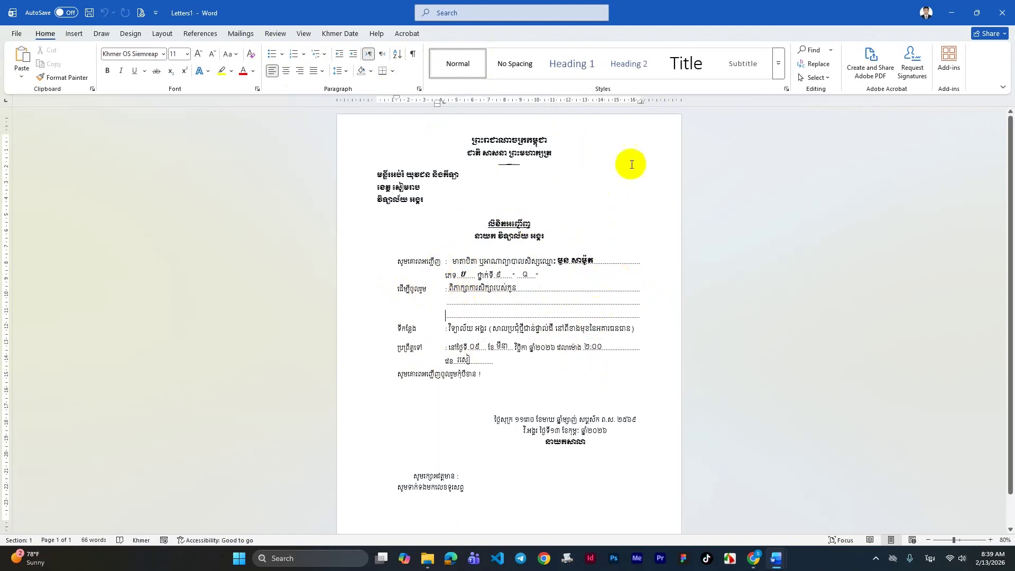
click(1003, 13)
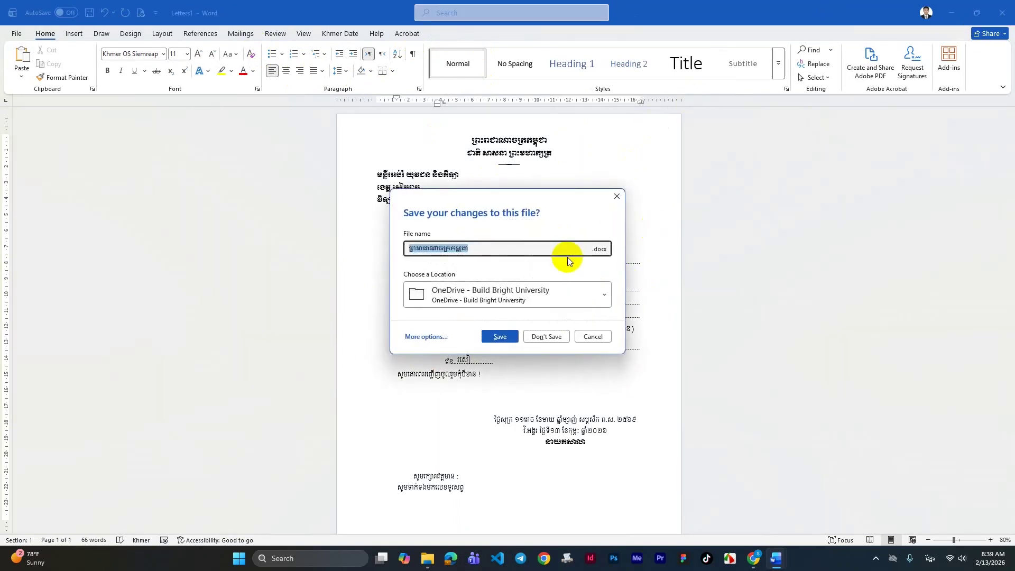
click(546, 336)
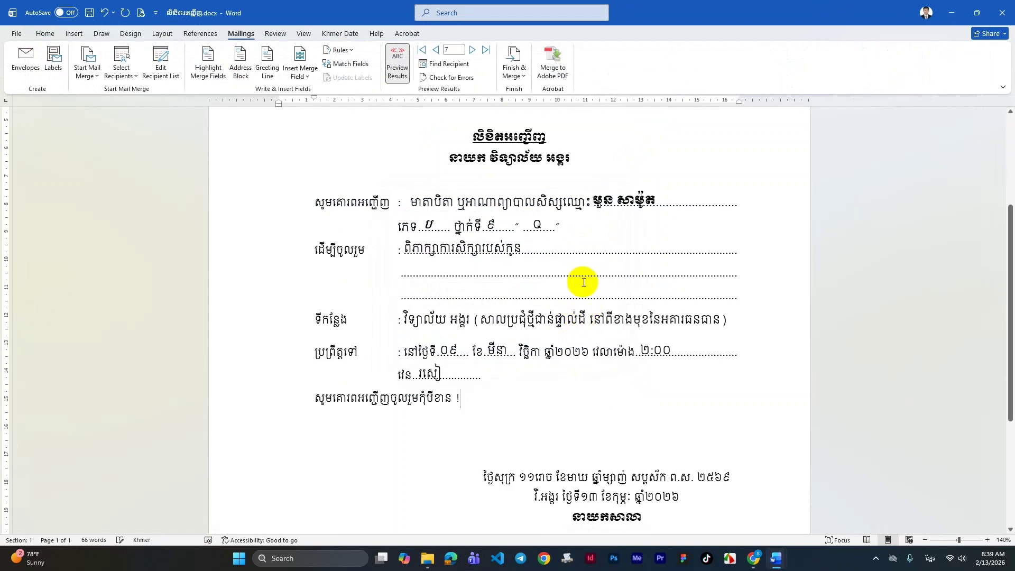
Step: Widen the text box on the វេន line so the full merged value fits
click(449, 377)
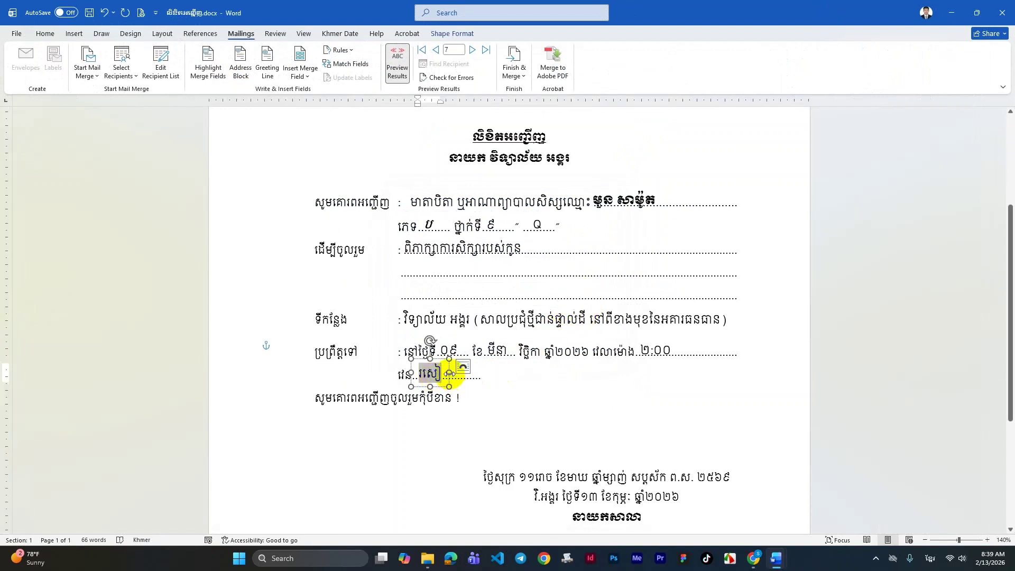
click(494, 378)
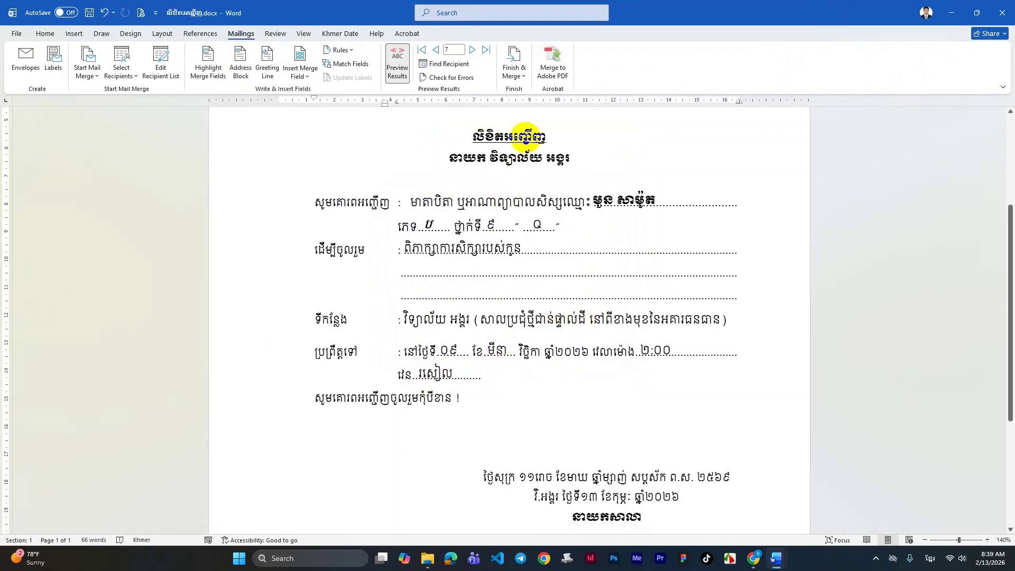
Step: Bring up the print settings for sending all merged records to the printer, and cancel without printing
click(524, 79)
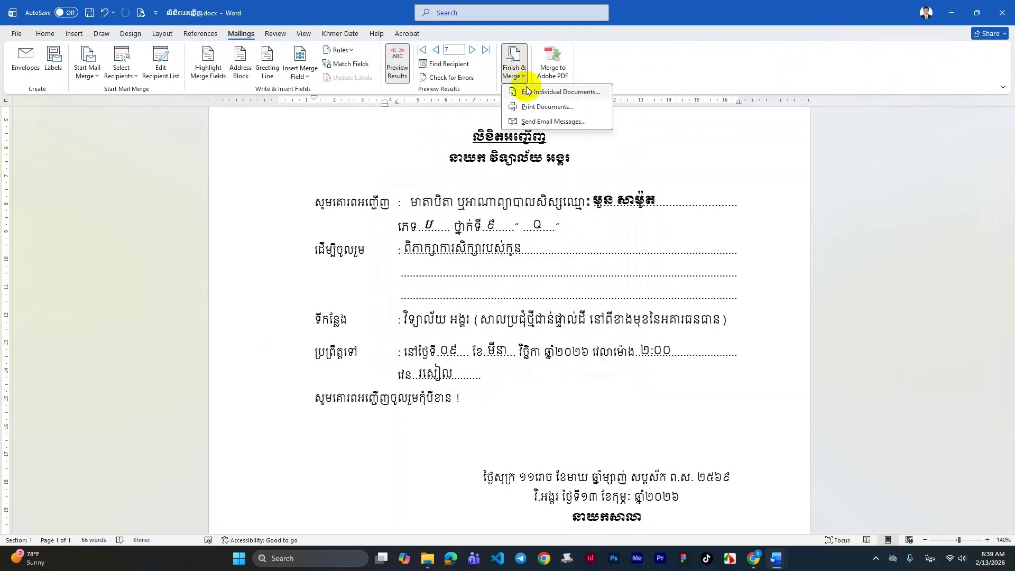
click(557, 112)
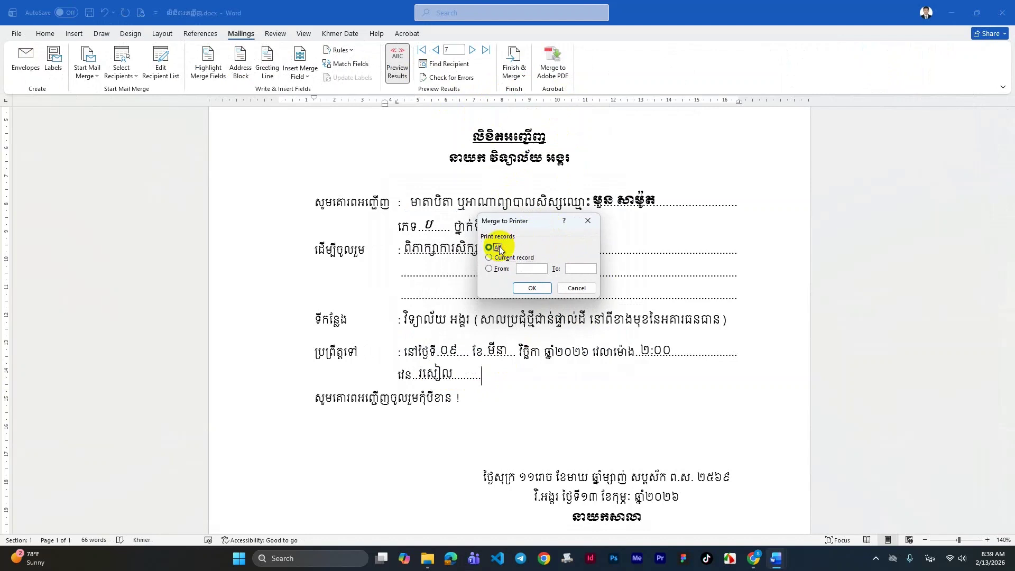
click(531, 289)
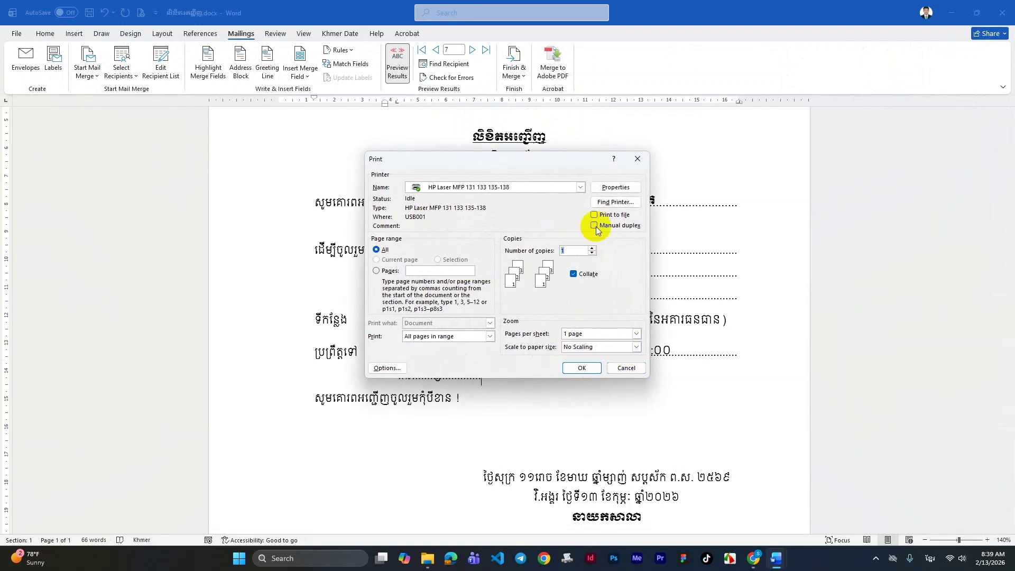
click(625, 369)
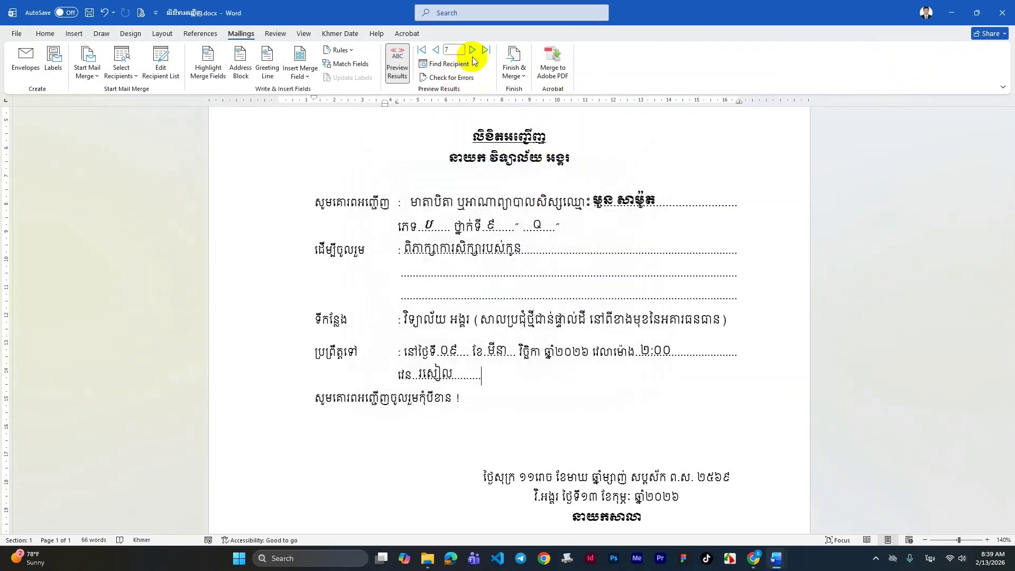
click(514, 69)
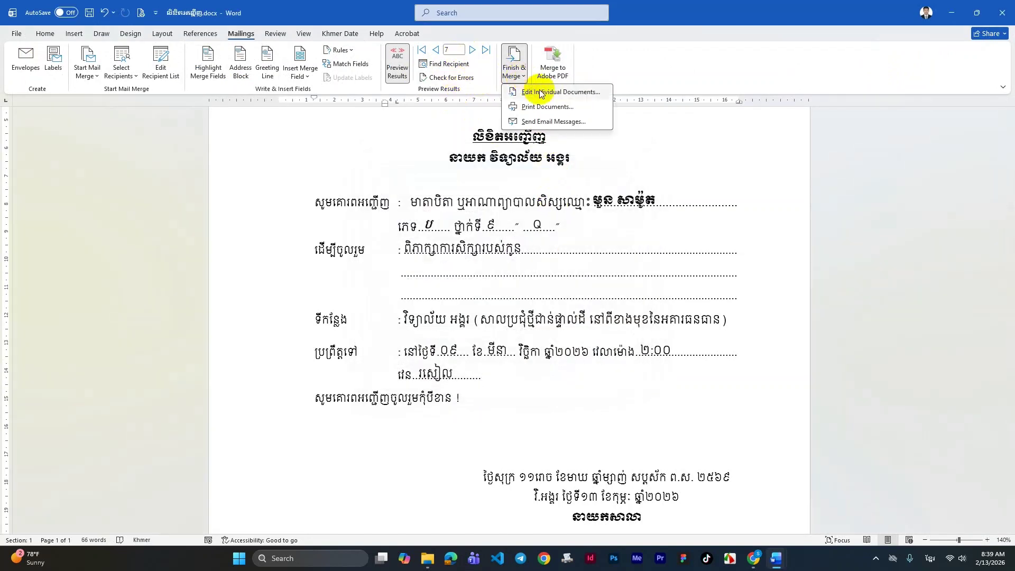
click(567, 107)
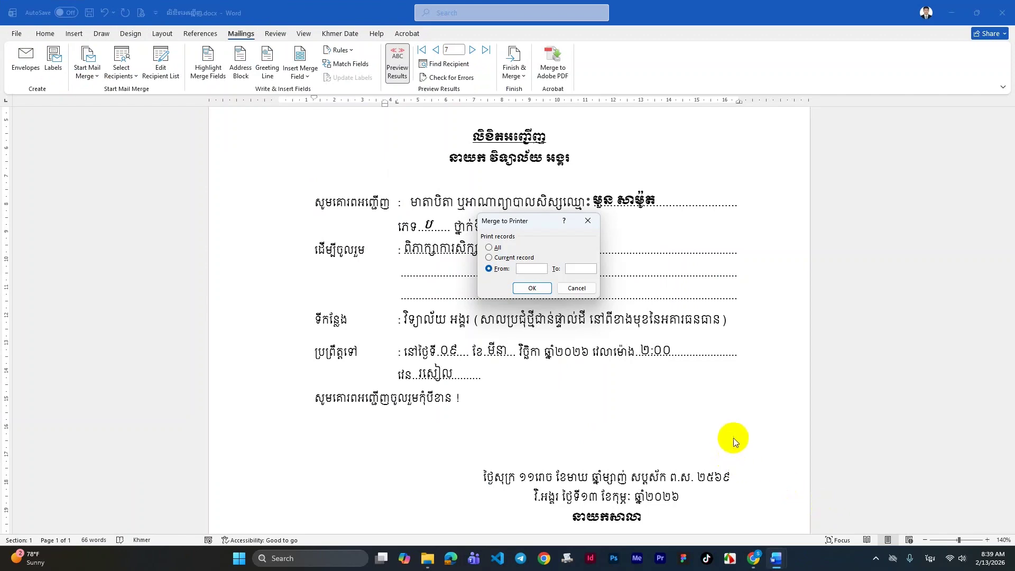
click(578, 288)
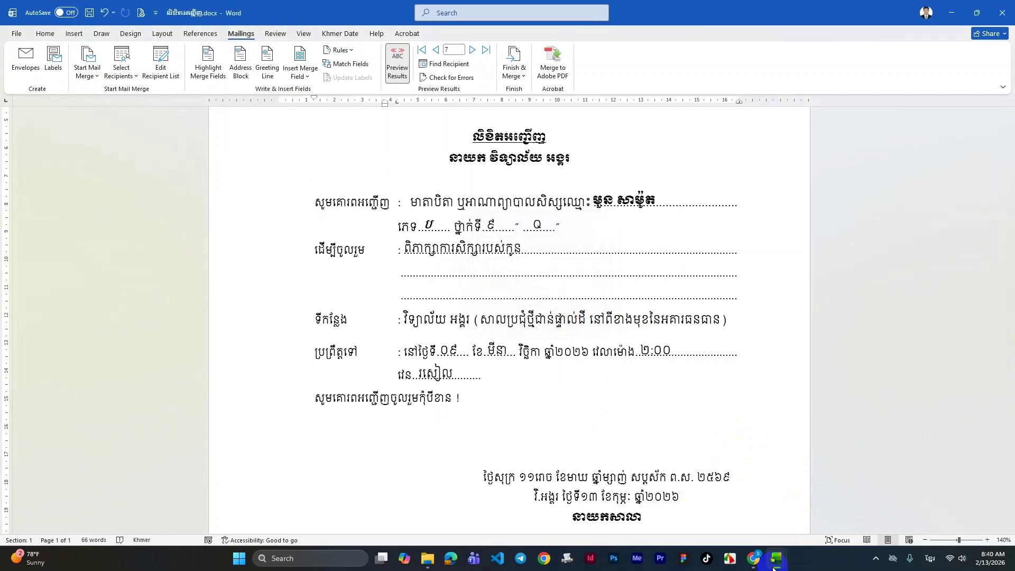
Step: Review the record numbers in the student list document, and return to the invitation document
click(756, 487)
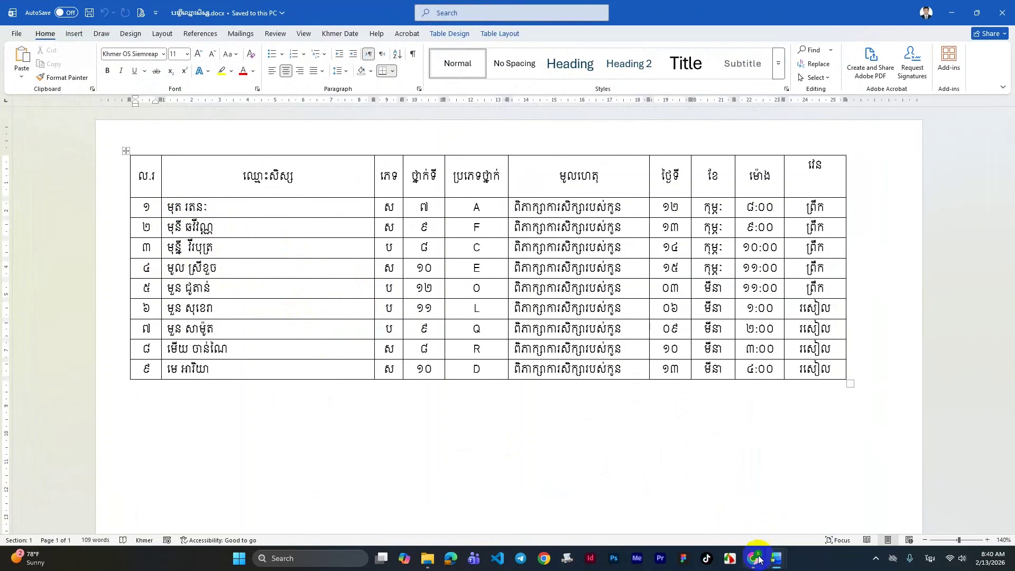
mouse_move(776, 561)
click(744, 509)
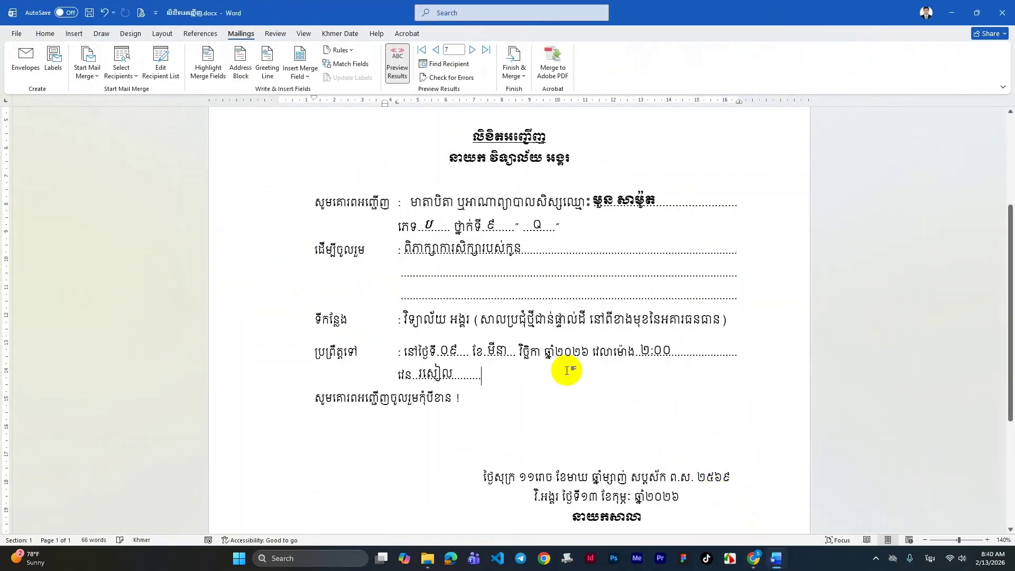
Step: Set the merge-to-printer range from record 2 to record 6, proceed to the print settings, and cancel without printing
click(524, 74)
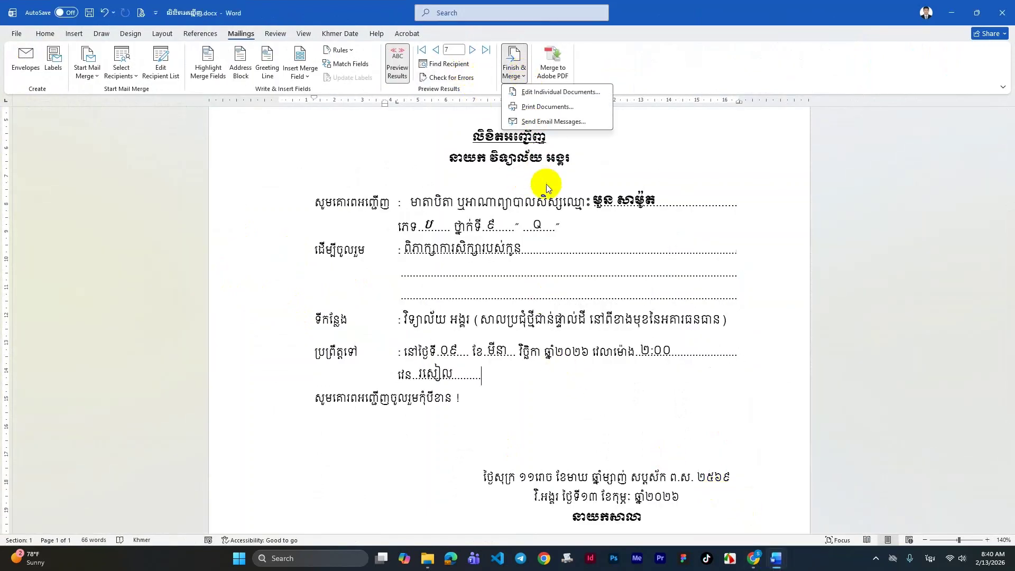
click(536, 107)
click(536, 270)
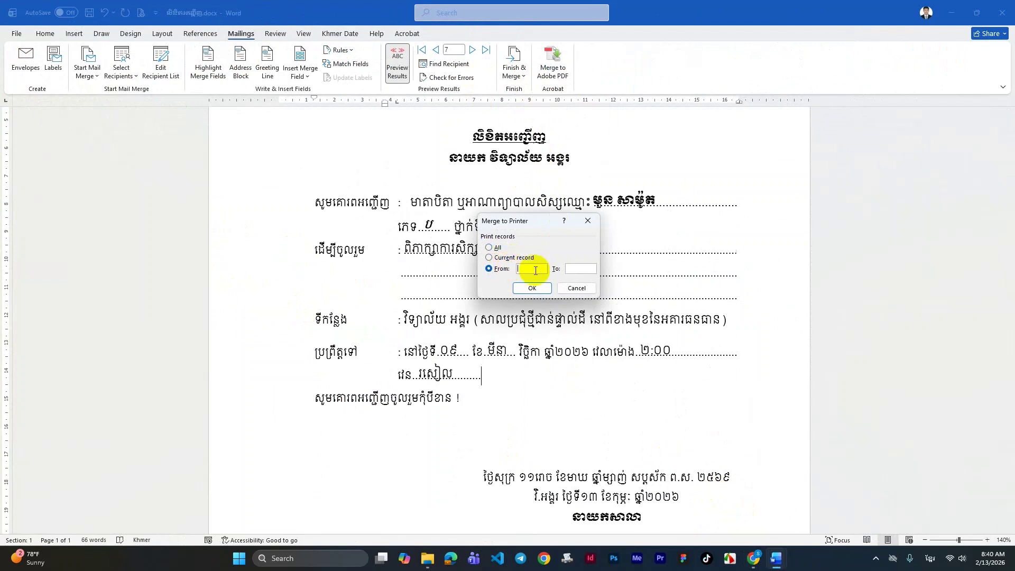
text(2)
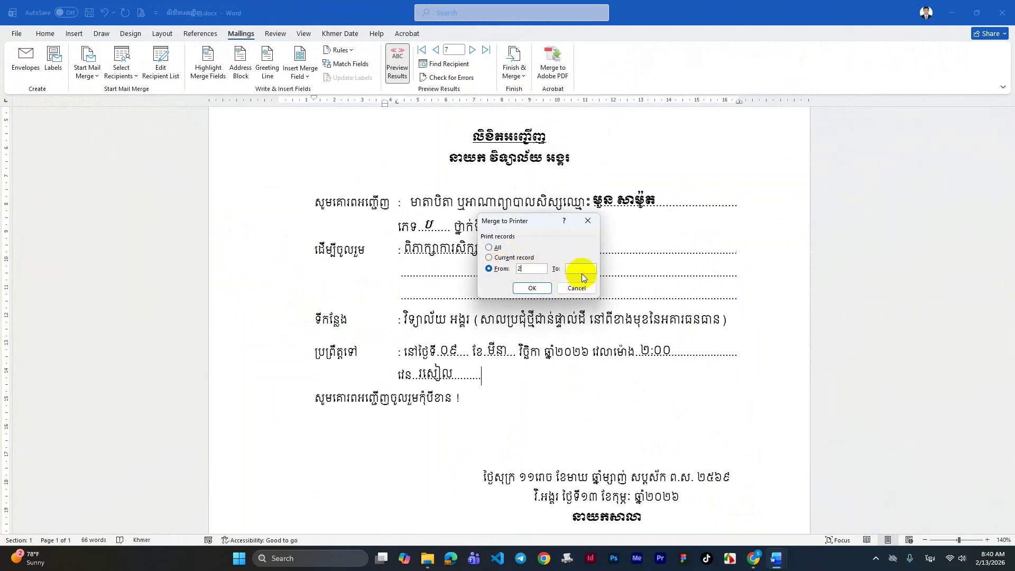
click(580, 270)
text(6)
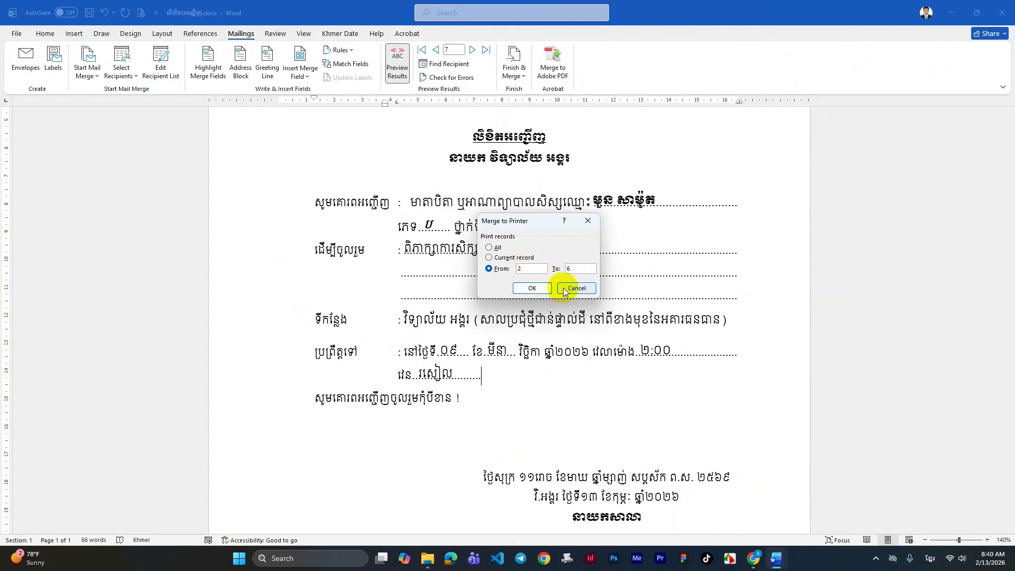
click(540, 289)
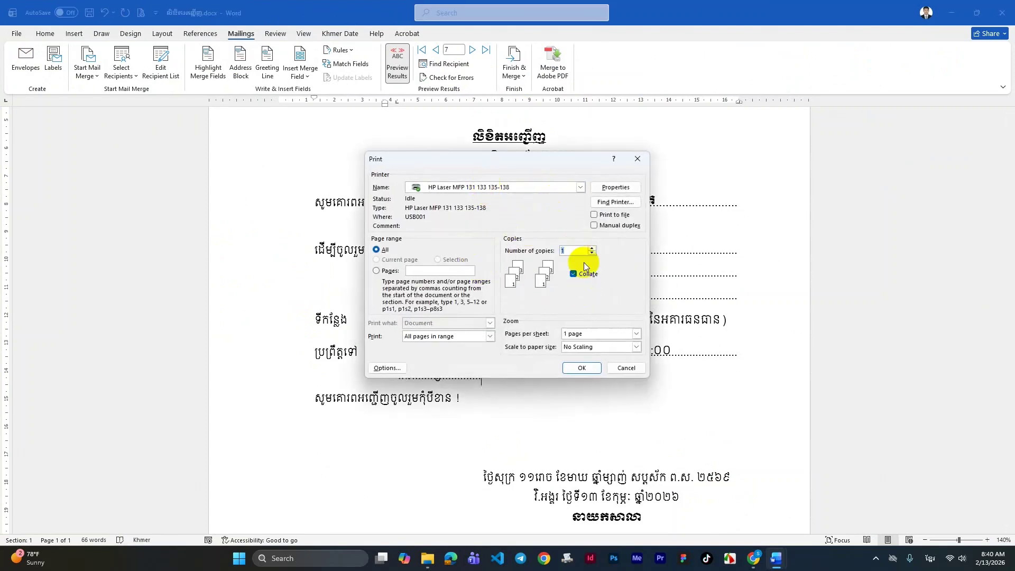
click(625, 368)
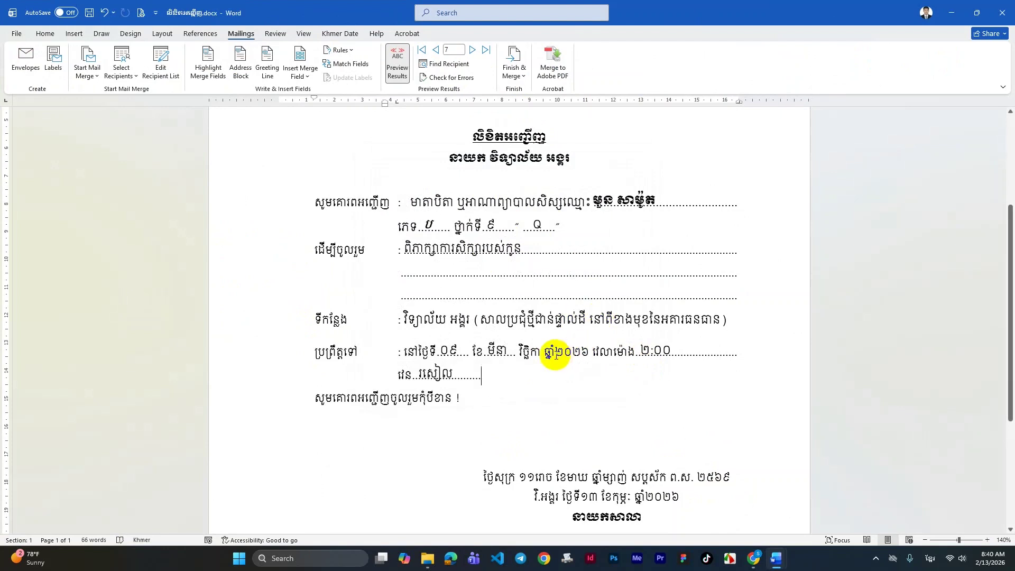